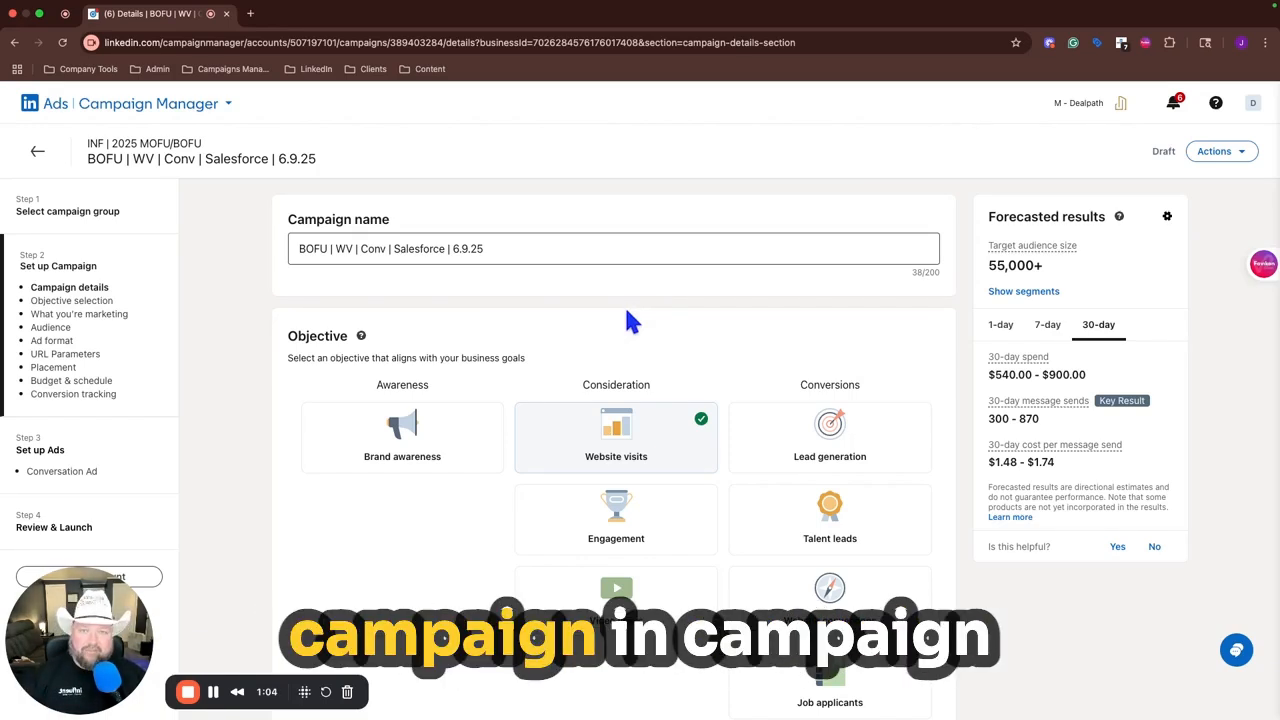
Review the draft campaign's name, objective and audience targeting, including locations, job titles, member skills, company list and exclusions.
{"action": "left_click", "coordinate": [330, 252]}
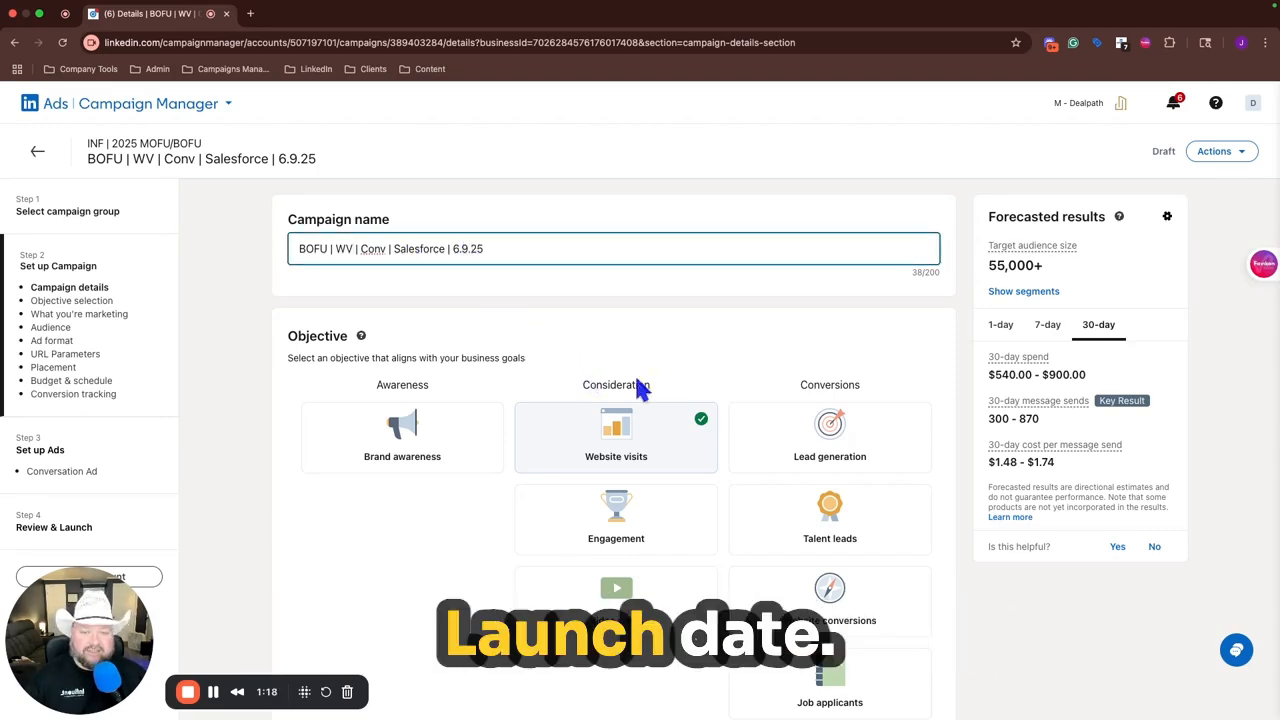
{"action": "scroll", "coordinate": [660, 400], "scroll_direction": "down", "scroll_amount": 1}
{"action": "scroll", "coordinate": [693, 415], "scroll_direction": "down", "scroll_amount": 3}
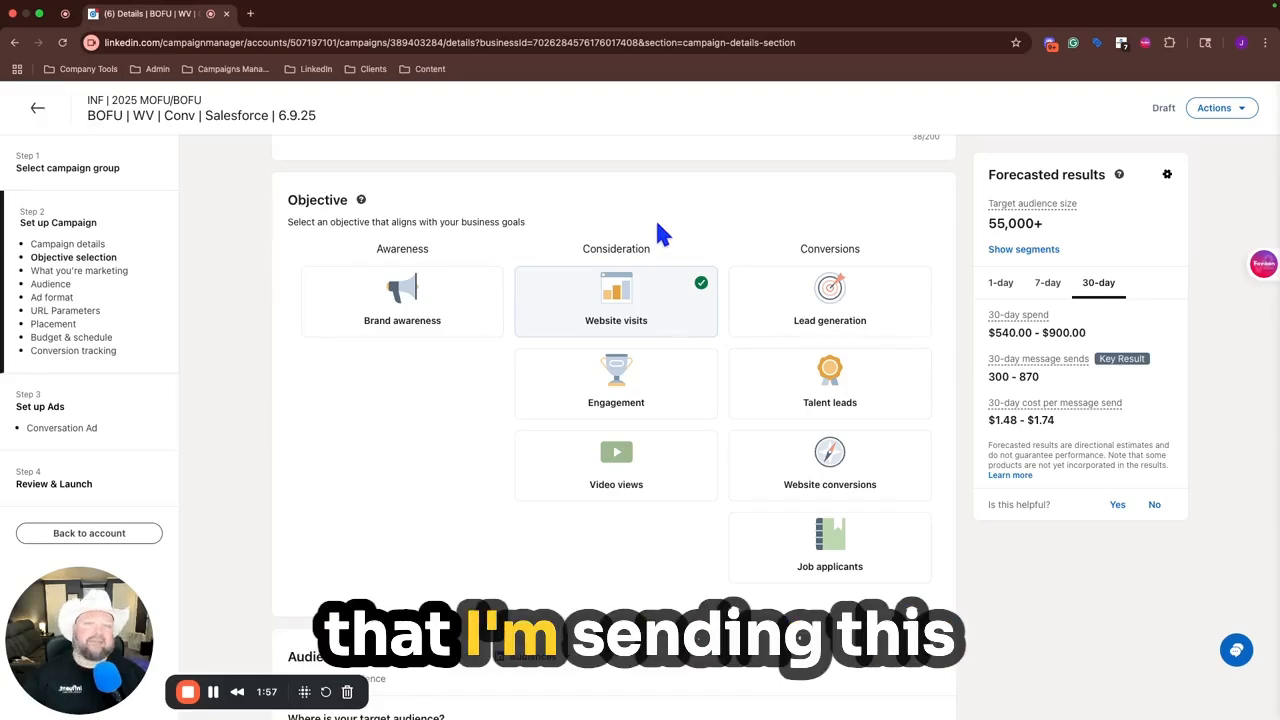
{"action": "scroll", "coordinate": [658, 226], "scroll_direction": "down", "scroll_amount": 5}
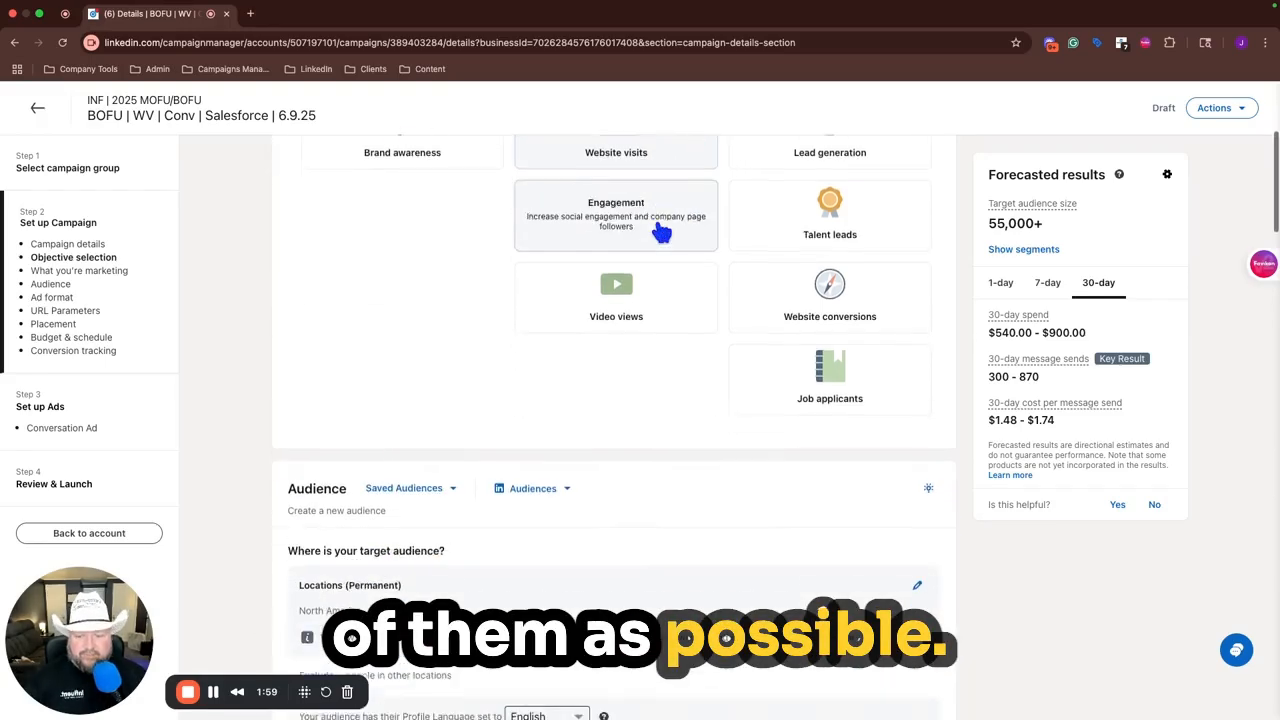
{"action": "scroll", "coordinate": [660, 233], "scroll_direction": "down", "scroll_amount": 7}
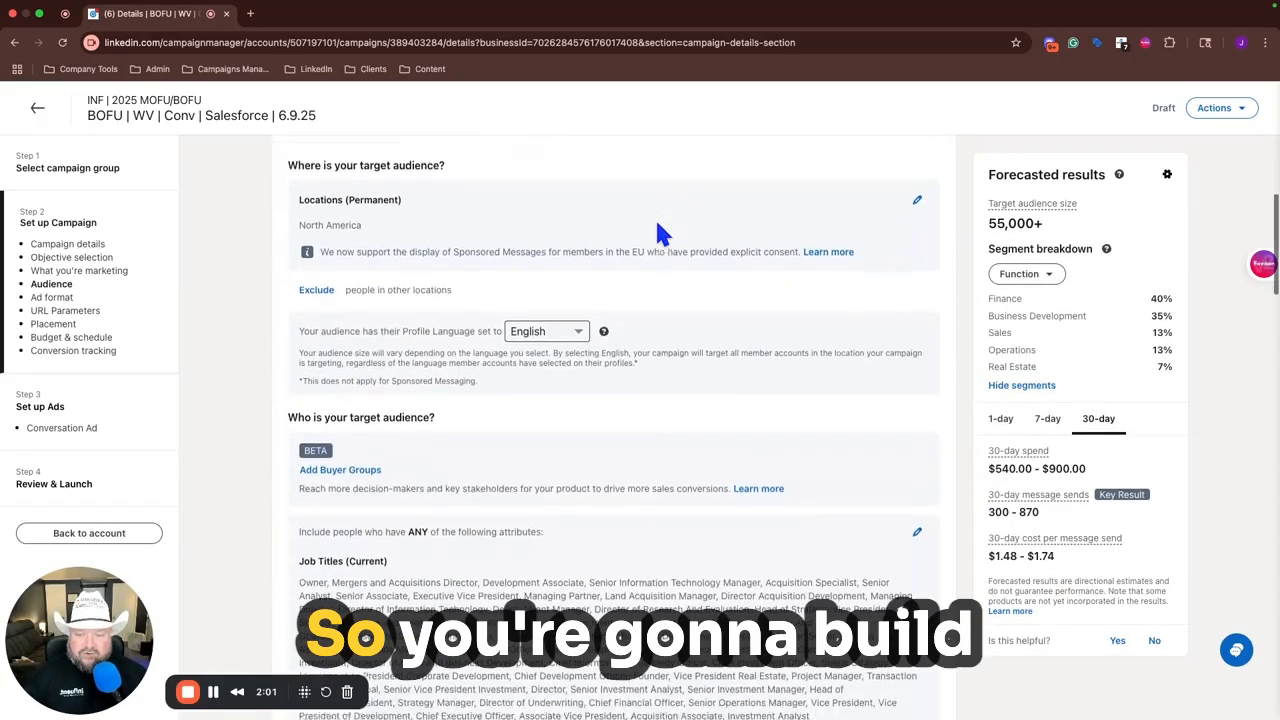
{"action": "scroll", "coordinate": [660, 233], "scroll_direction": "down", "scroll_amount": 4}
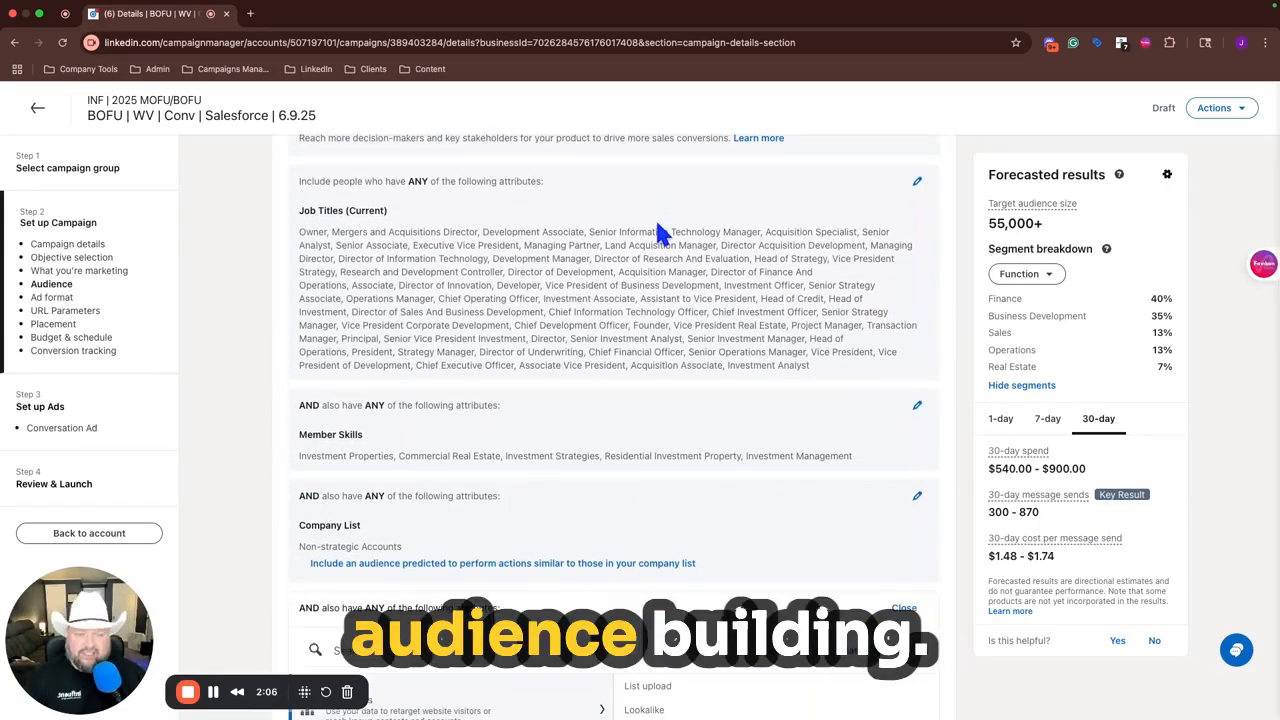
{"action": "scroll", "coordinate": [657, 233], "scroll_direction": "down", "scroll_amount": 1}
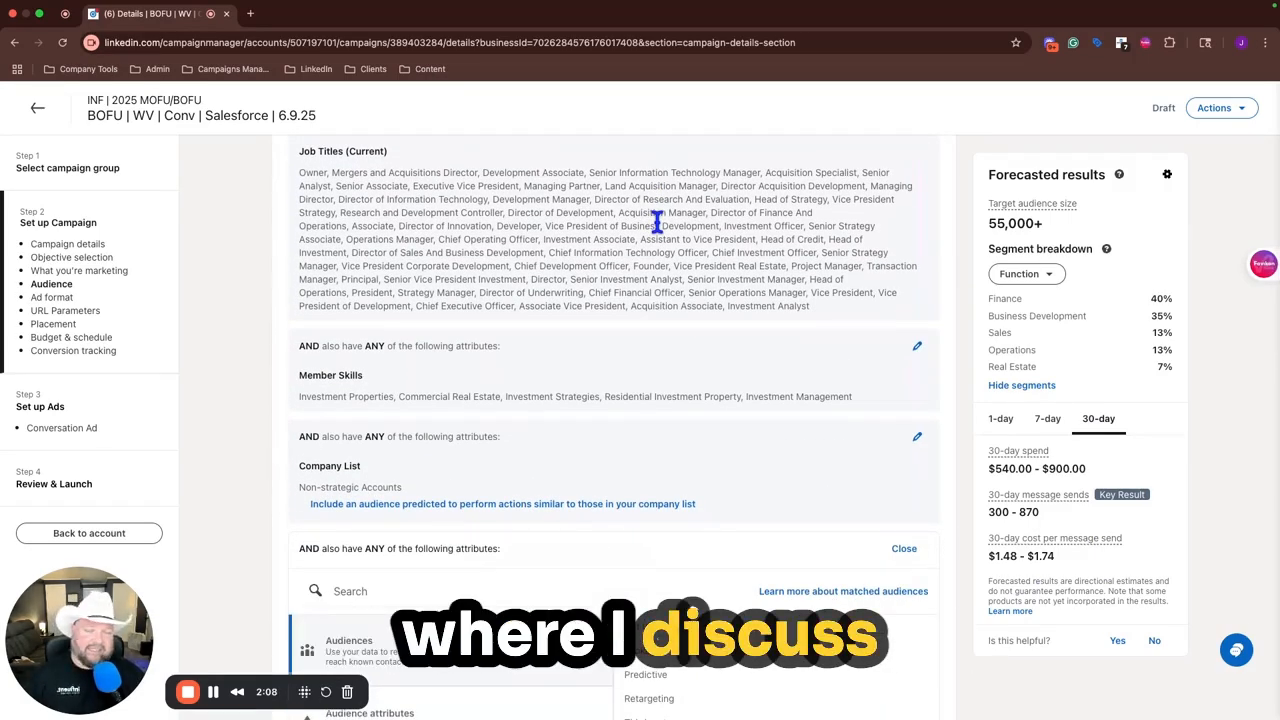
{"action": "scroll", "coordinate": [657, 225], "scroll_direction": "down", "scroll_amount": 6}
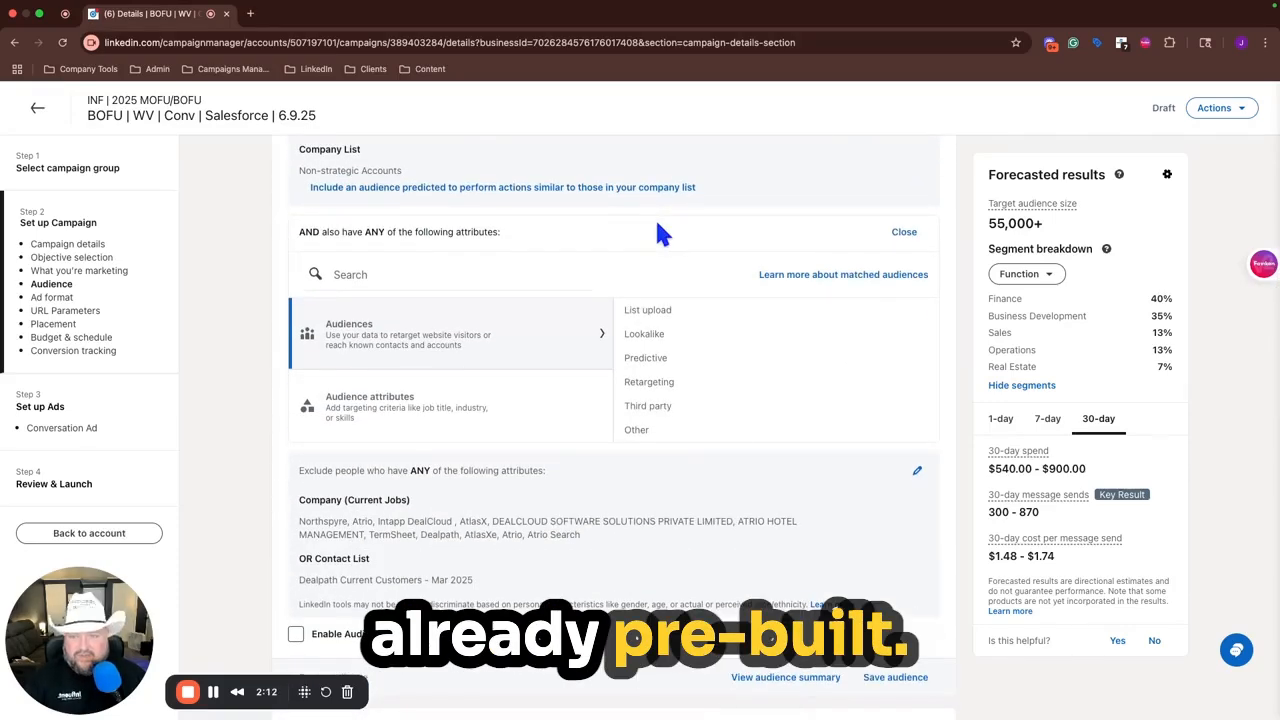
{"action": "scroll", "coordinate": [645, 300], "scroll_direction": "down", "scroll_amount": 4}
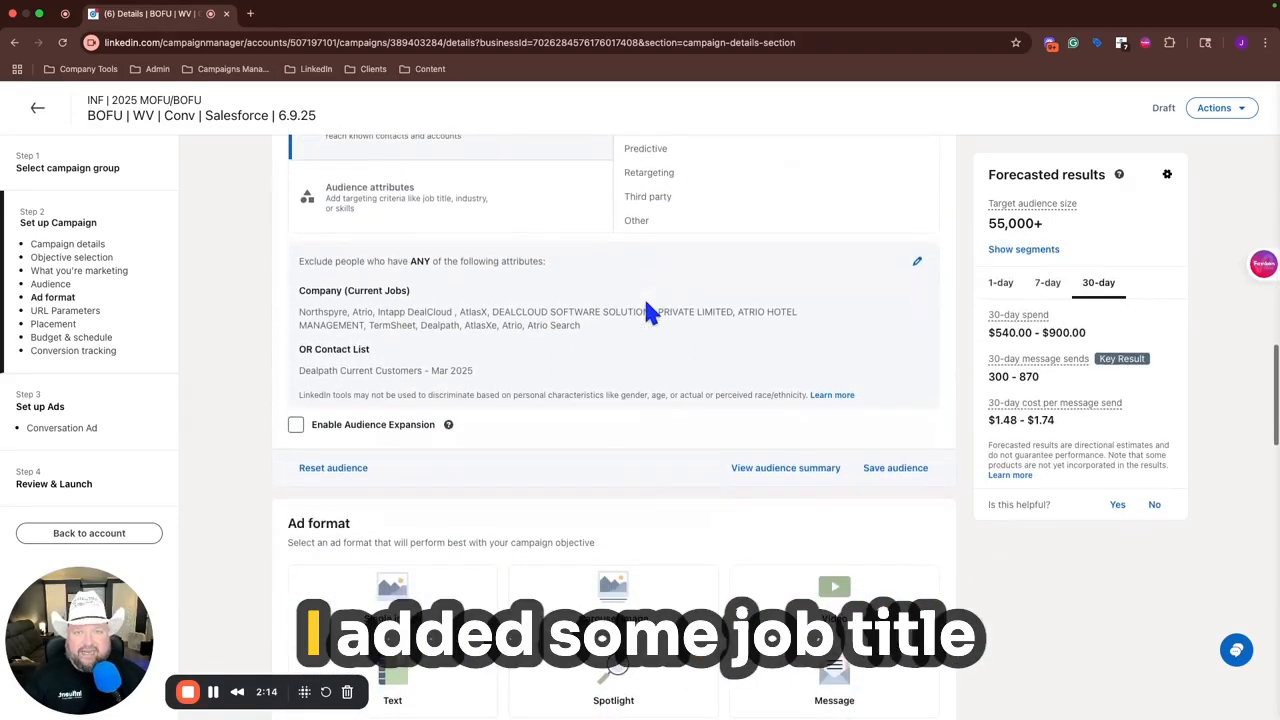
Review the campaign's ad format, URL tracking, placements, daily budget, schedule and manual bid per ad sent.
{"action": "scroll", "coordinate": [648, 313], "scroll_direction": "down", "scroll_amount": 7}
{"action": "scroll", "coordinate": [645, 305], "scroll_direction": "down", "scroll_amount": 8}
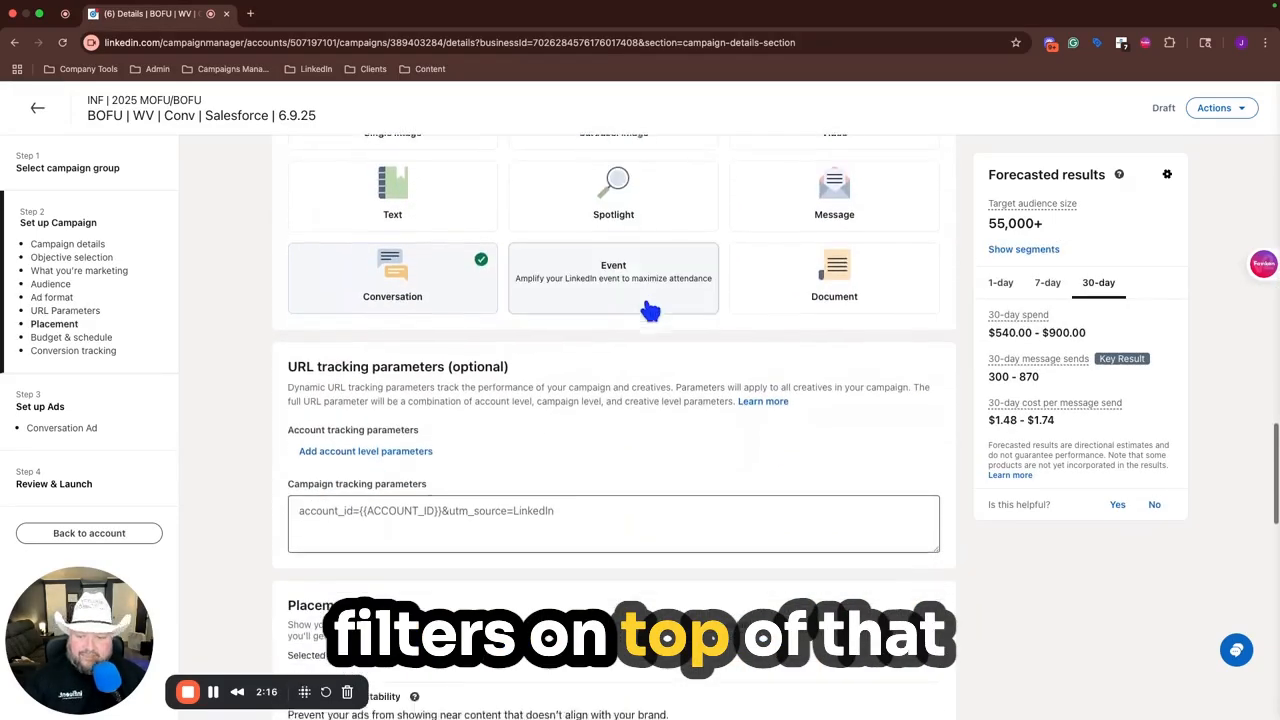
{"action": "scroll", "coordinate": [647, 307], "scroll_direction": "down", "scroll_amount": 8}
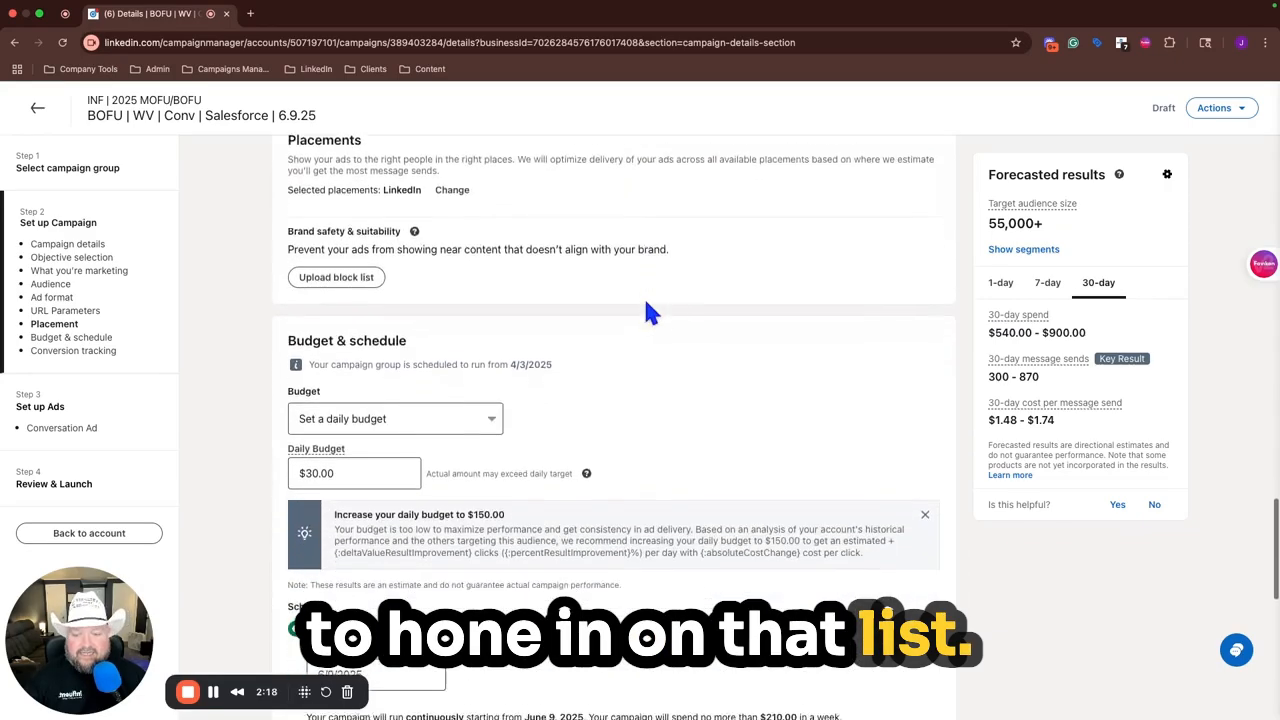
{"action": "scroll", "coordinate": [648, 313], "scroll_direction": "down", "scroll_amount": 7}
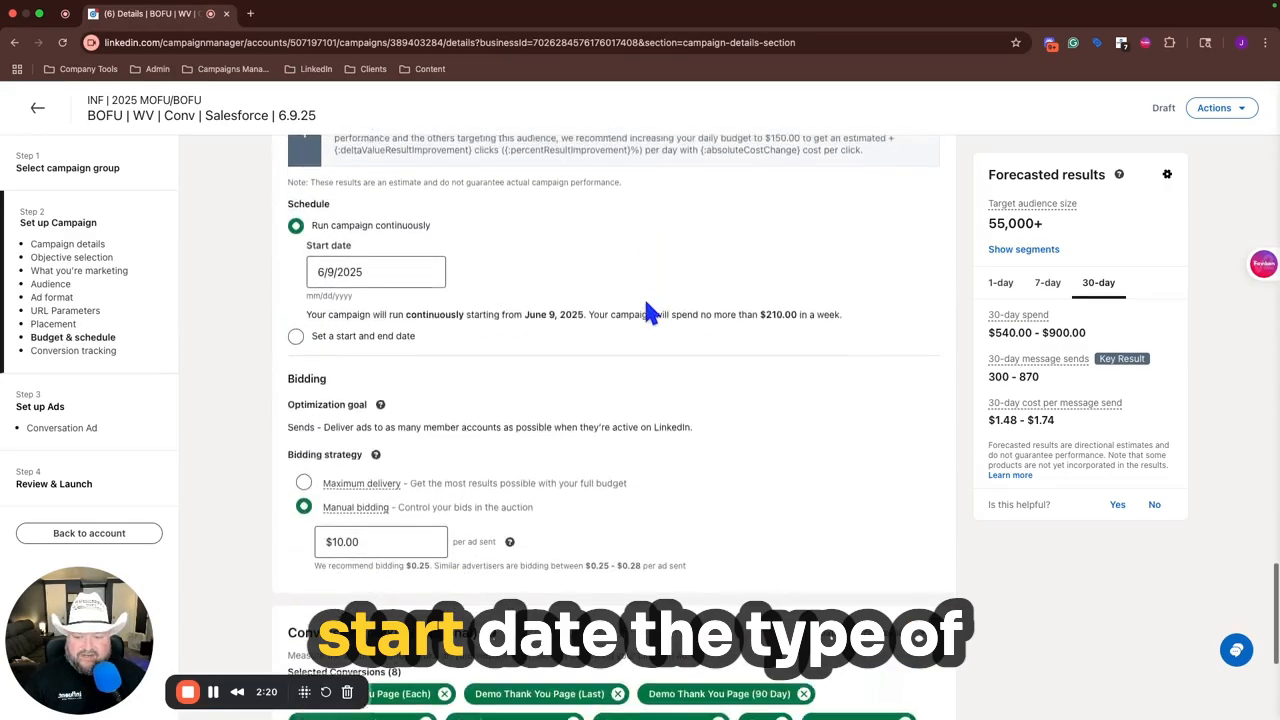
{"action": "scroll", "coordinate": [648, 313], "scroll_direction": "up", "scroll_amount": 2}
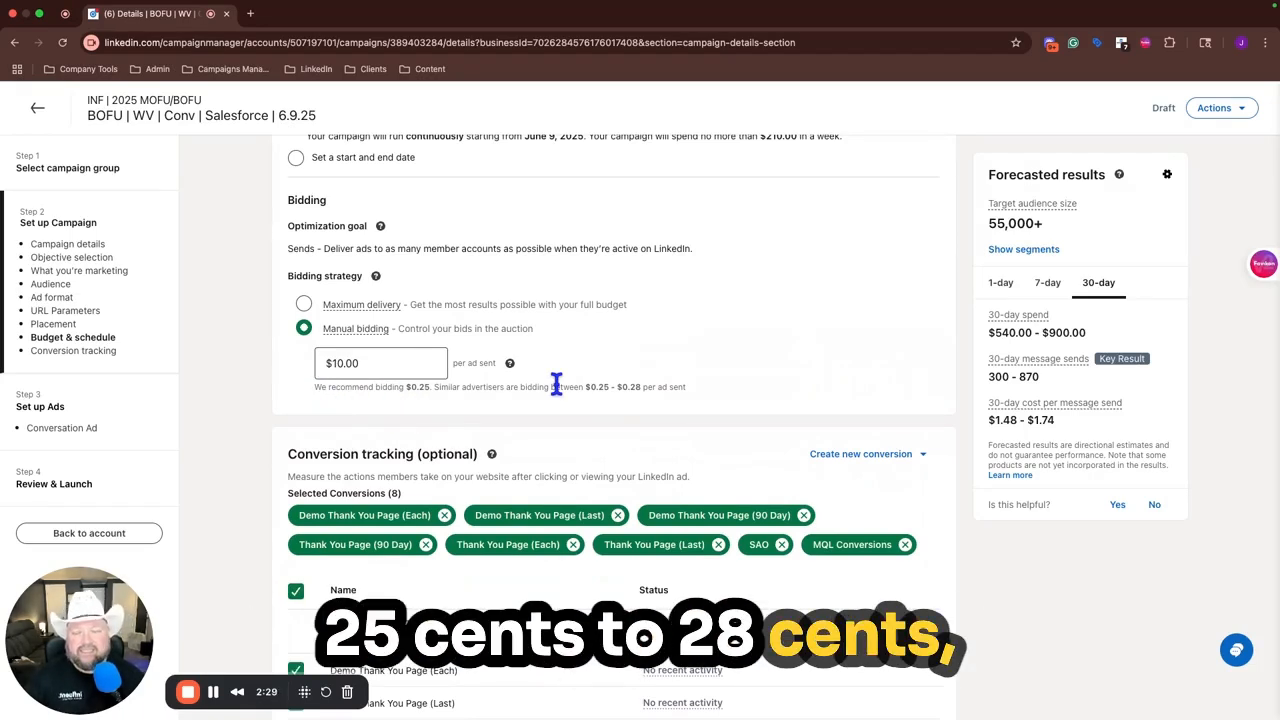
{"action": "left_click", "coordinate": [382, 366]}
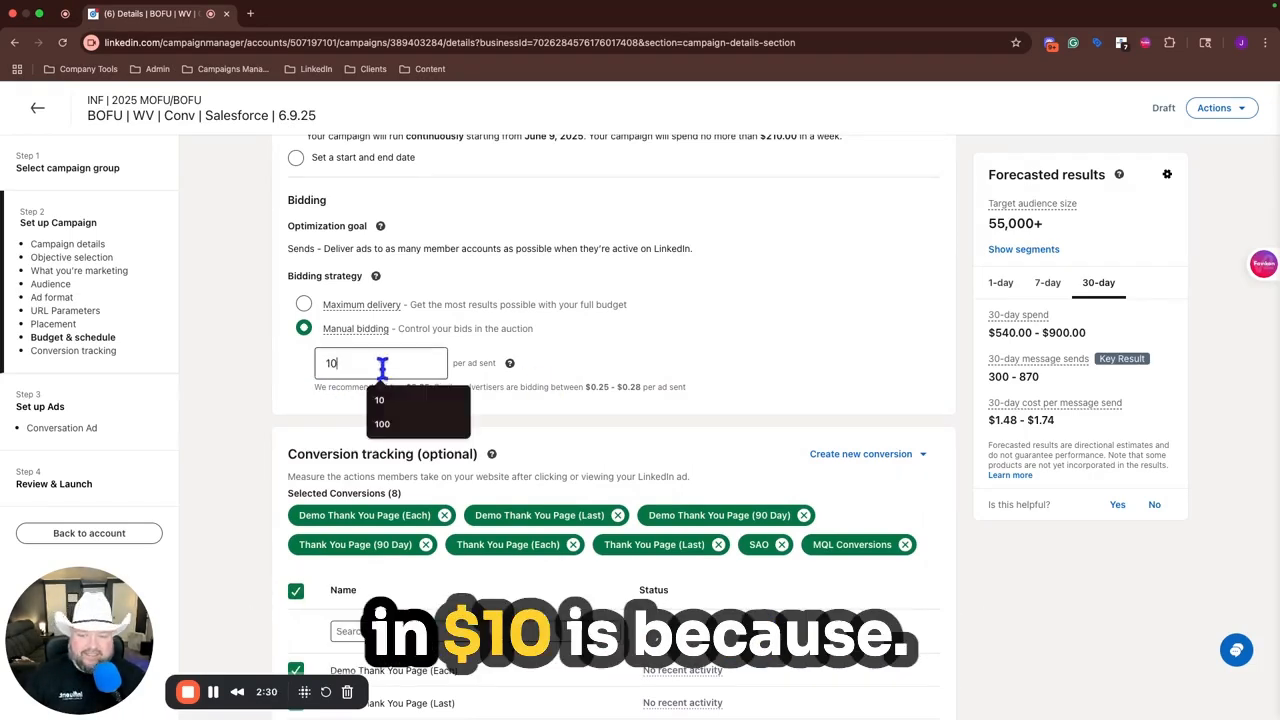
{"action": "left_click", "coordinate": [740, 333]}
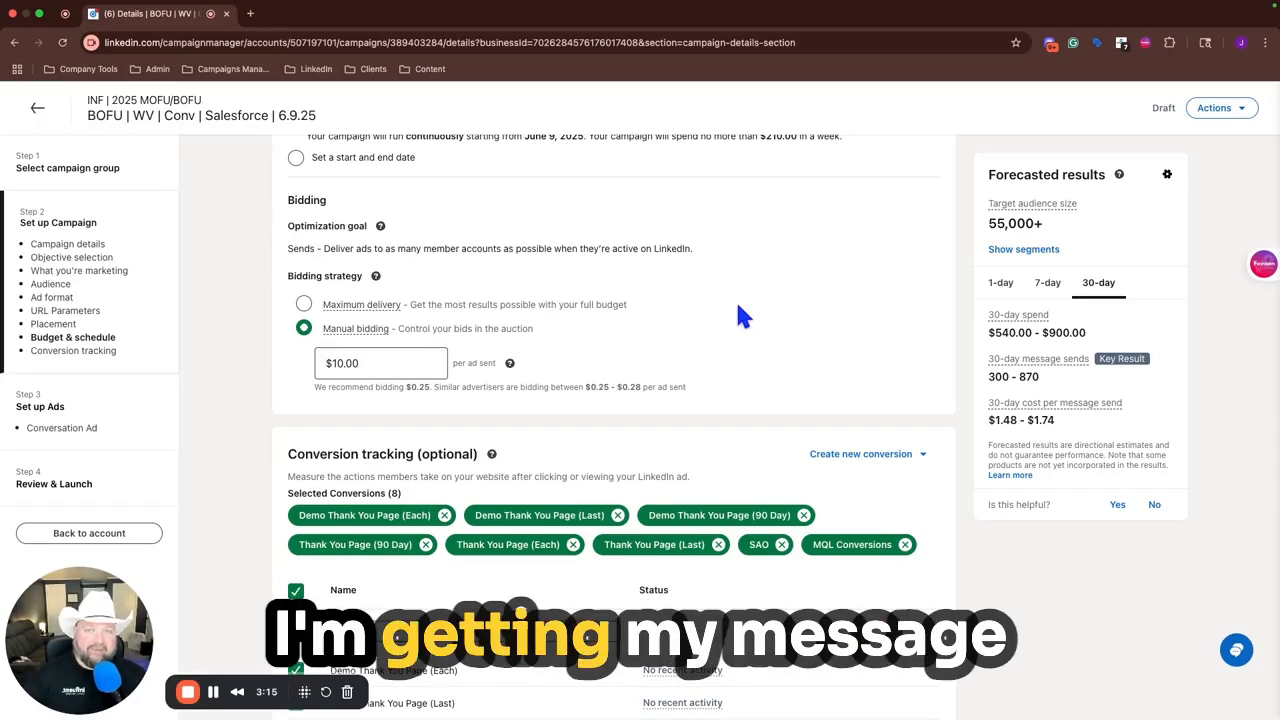
Proceed from the campaign settings to ad setup and start creating a new conversation ad.
{"action": "scroll", "coordinate": [740, 315], "scroll_direction": "down", "scroll_amount": 3}
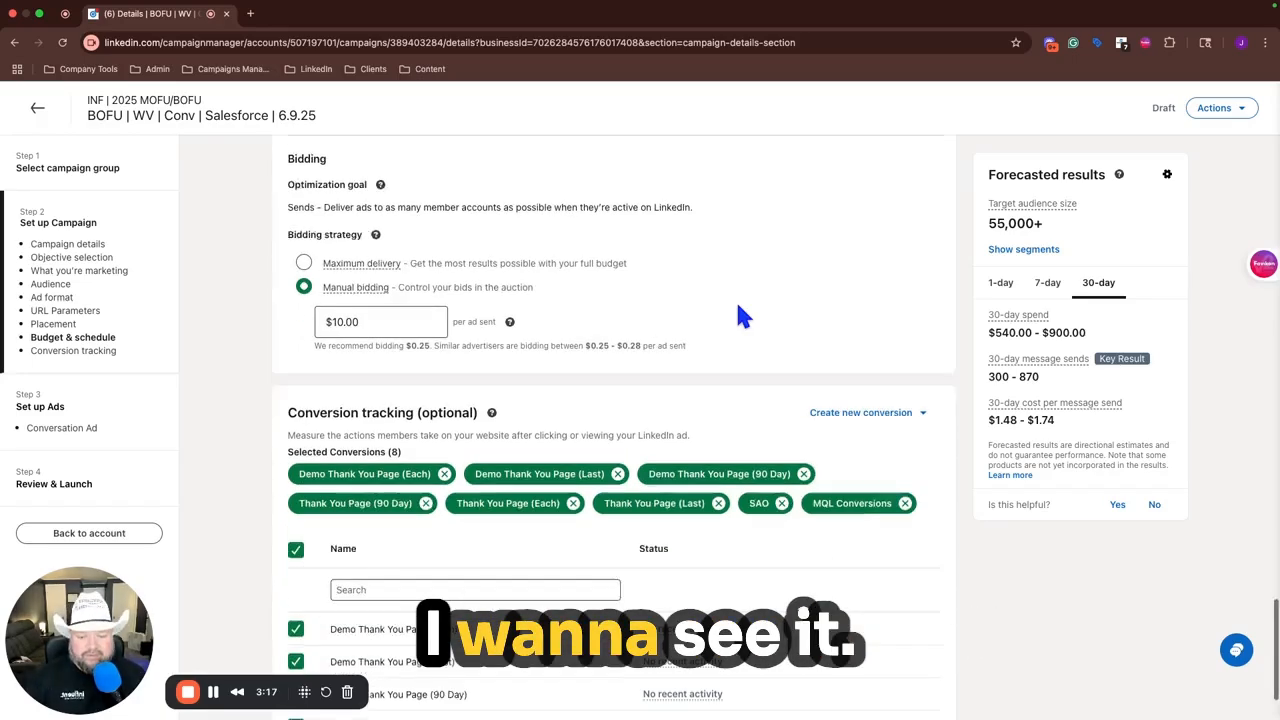
{"action": "left_click", "coordinate": [938, 696]}
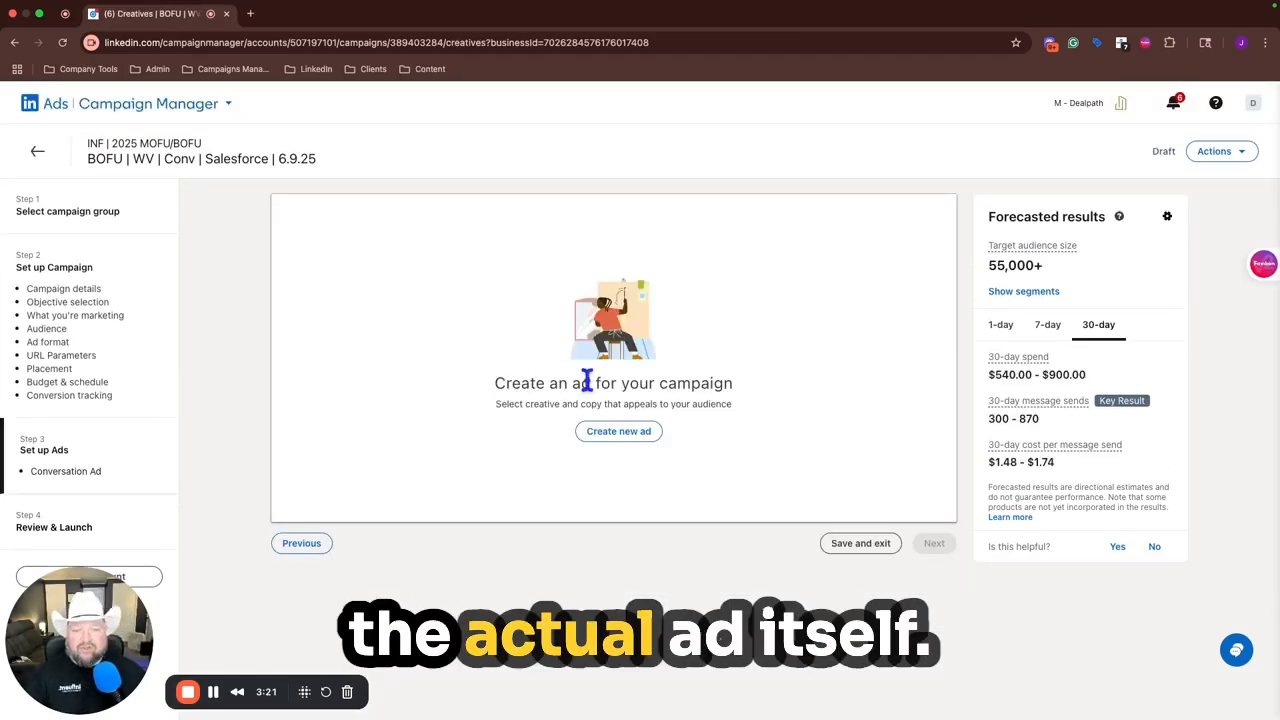
{"action": "left_click", "coordinate": [612, 434]}
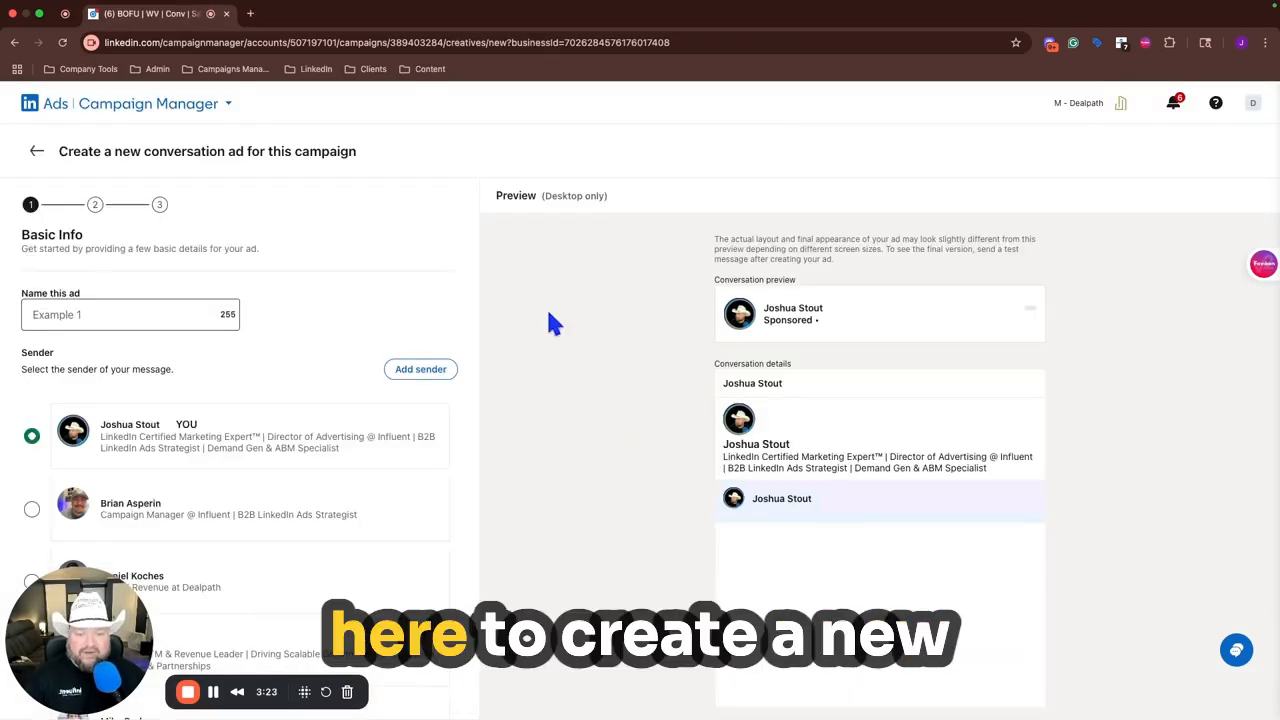
Name the conversation ad "Salesforce Conv Ad 1".
{"action": "scroll", "coordinate": [190, 360], "scroll_direction": "down", "scroll_amount": 2}
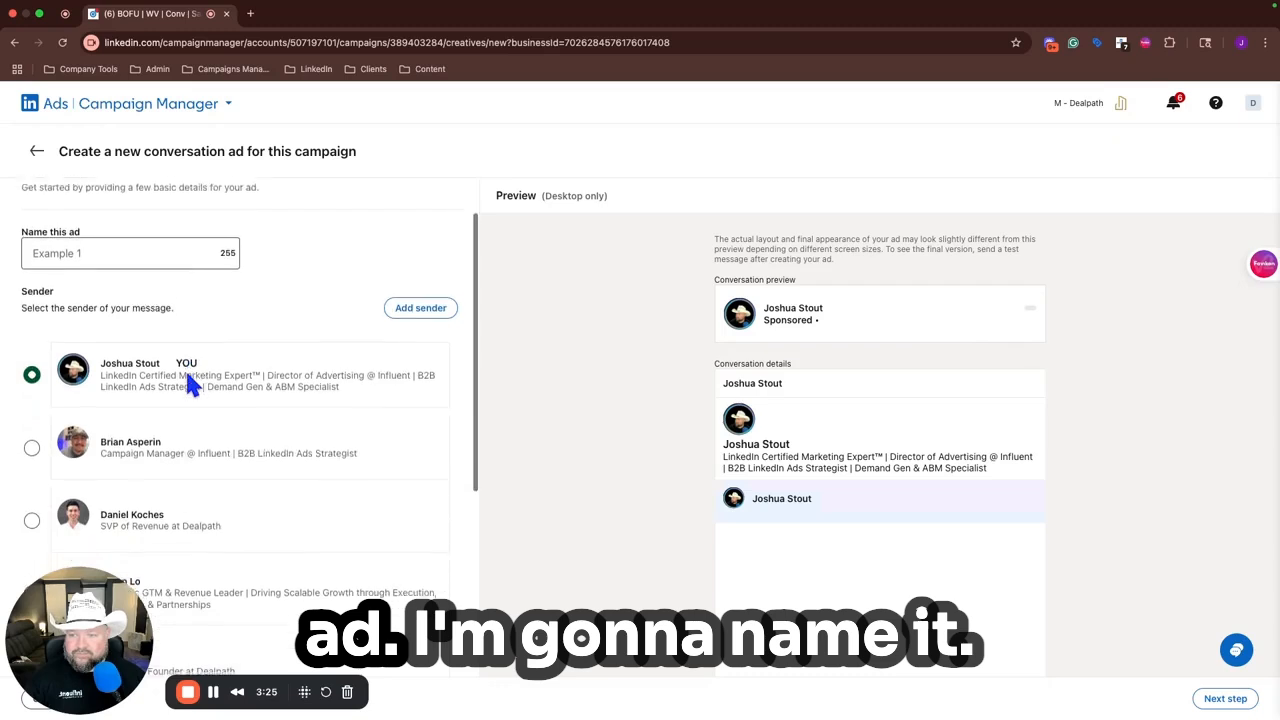
{"action": "left_click", "coordinate": [132, 246]}
{"action": "type", "text": "S"}
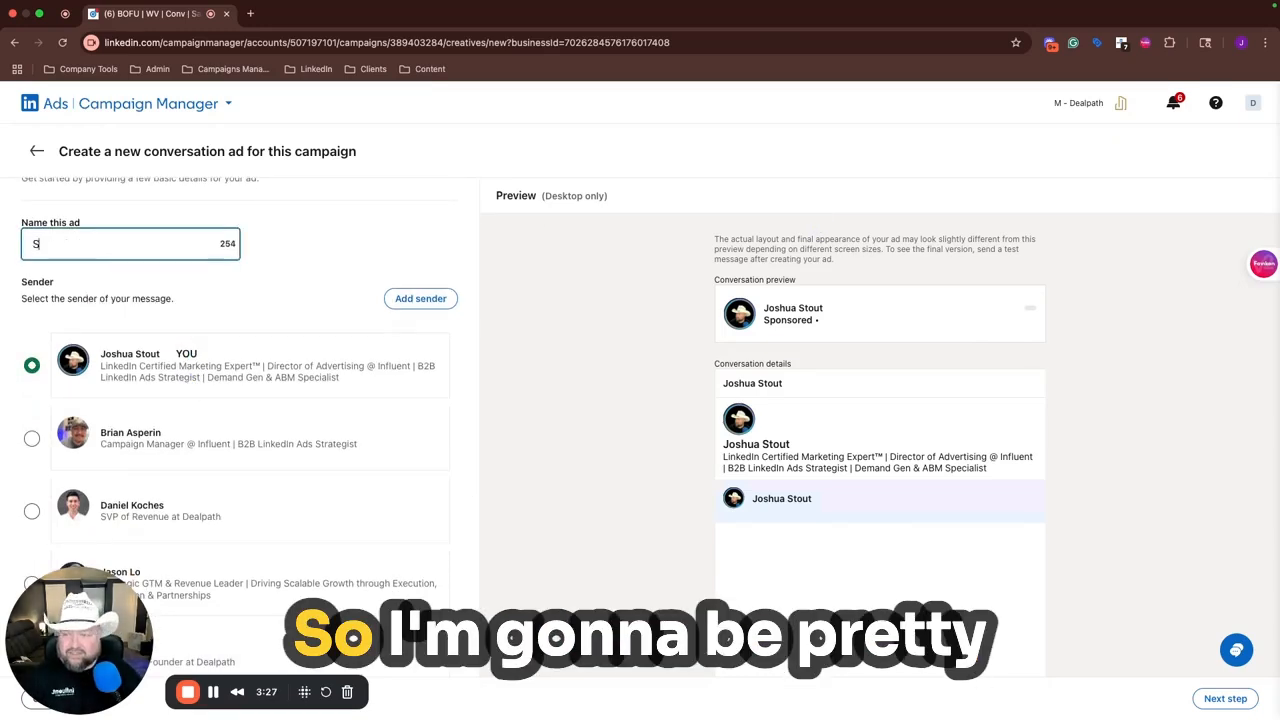
{"action": "type", "text": "alesforce "}
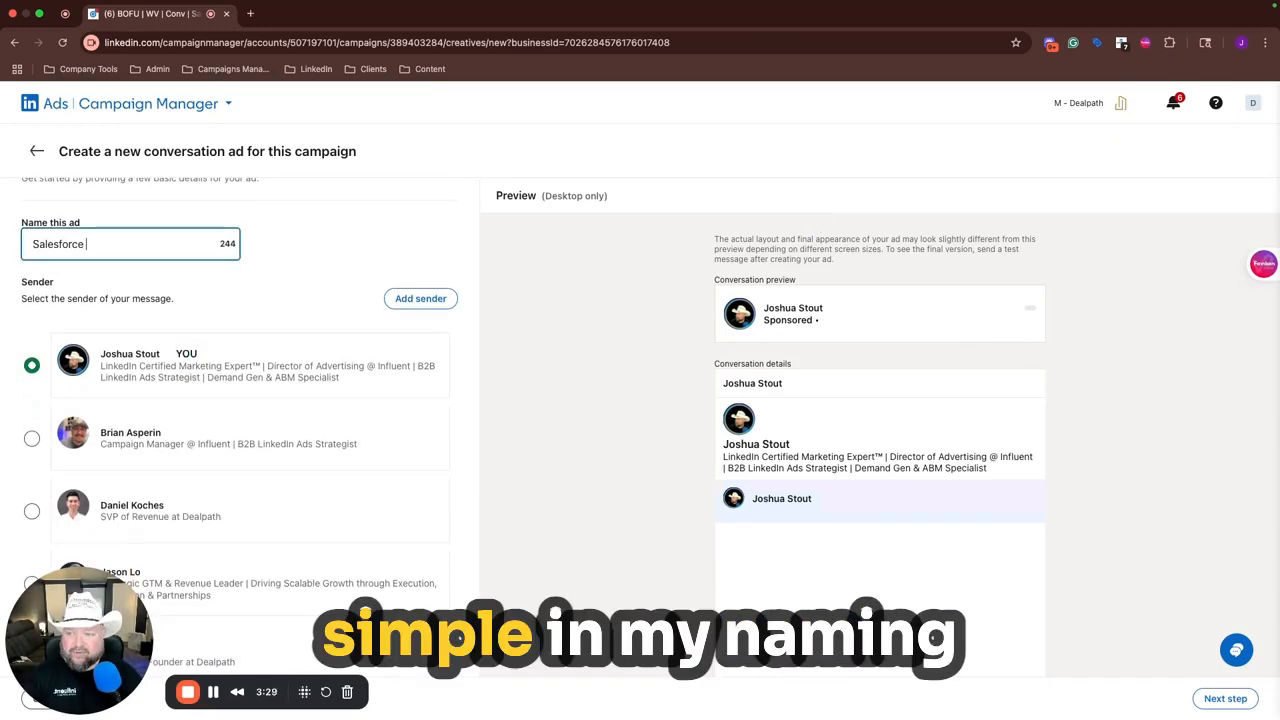
{"action": "type", "text": "Conv Ad 1"}
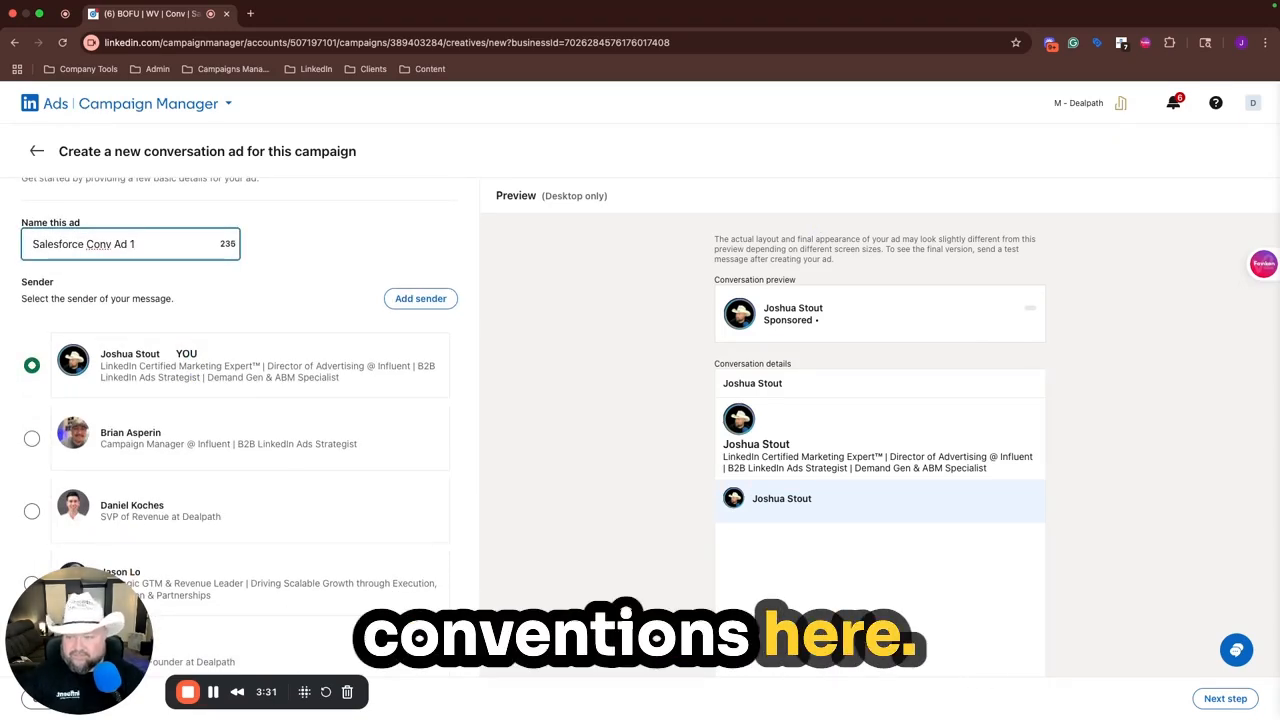
Choose the SVP of Revenue at Dealpath as the sender of the message.
{"action": "scroll", "coordinate": [320, 290], "scroll_direction": "down", "scroll_amount": 2}
{"action": "left_click", "coordinate": [32, 418]}
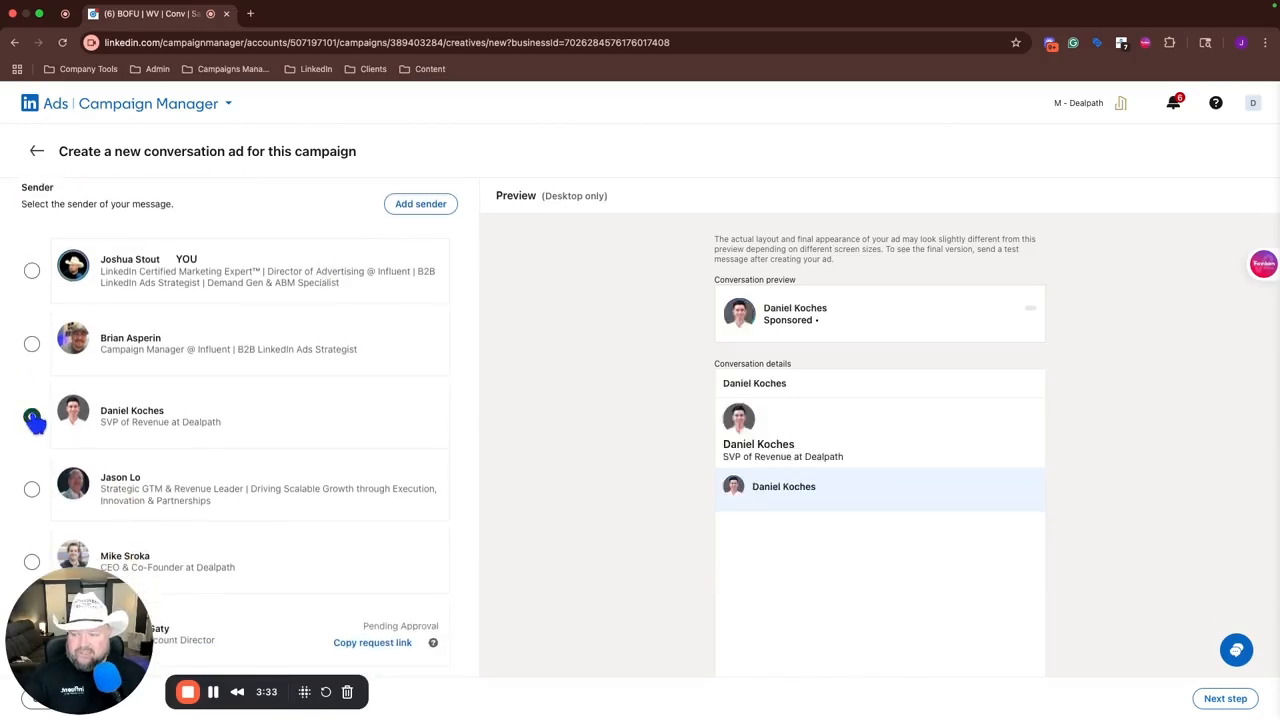
{"action": "scroll", "coordinate": [382, 492], "scroll_direction": "down", "scroll_amount": 3}
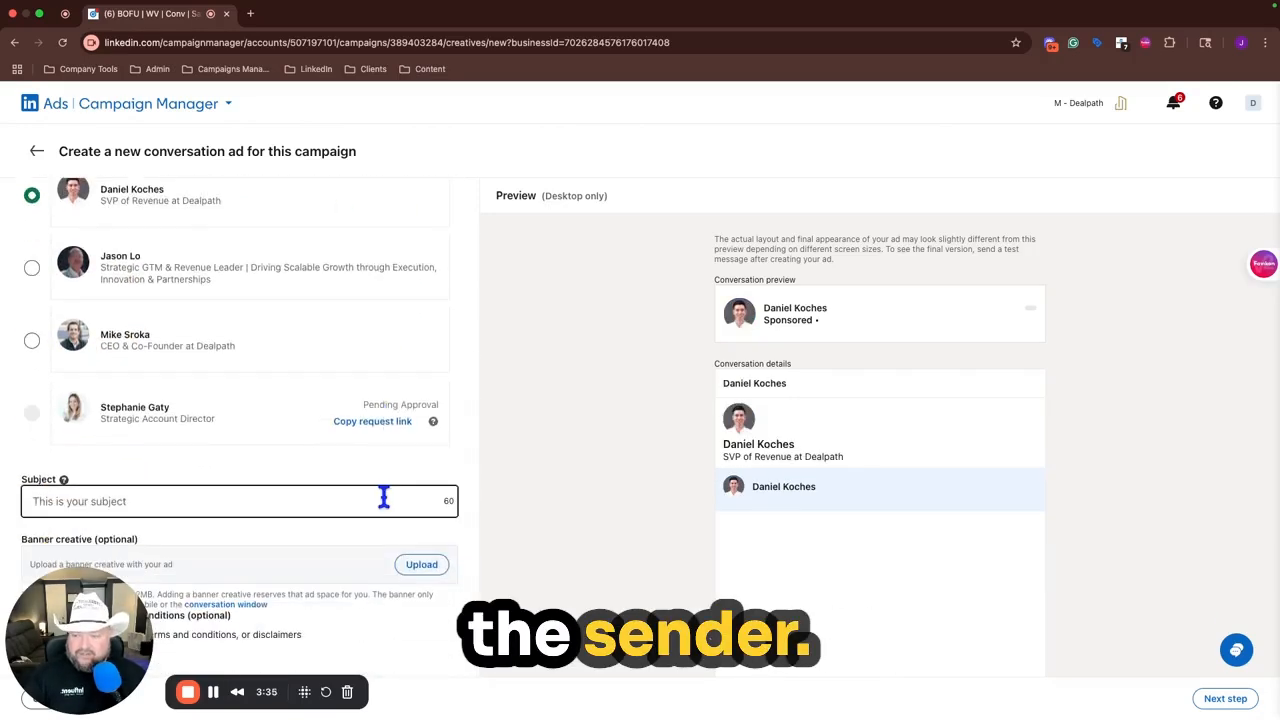
Examine the new-sender approval request form without sending it, and copy the request link of the sender pending approval.
{"action": "scroll", "coordinate": [155, 387], "scroll_direction": "up", "scroll_amount": 6}
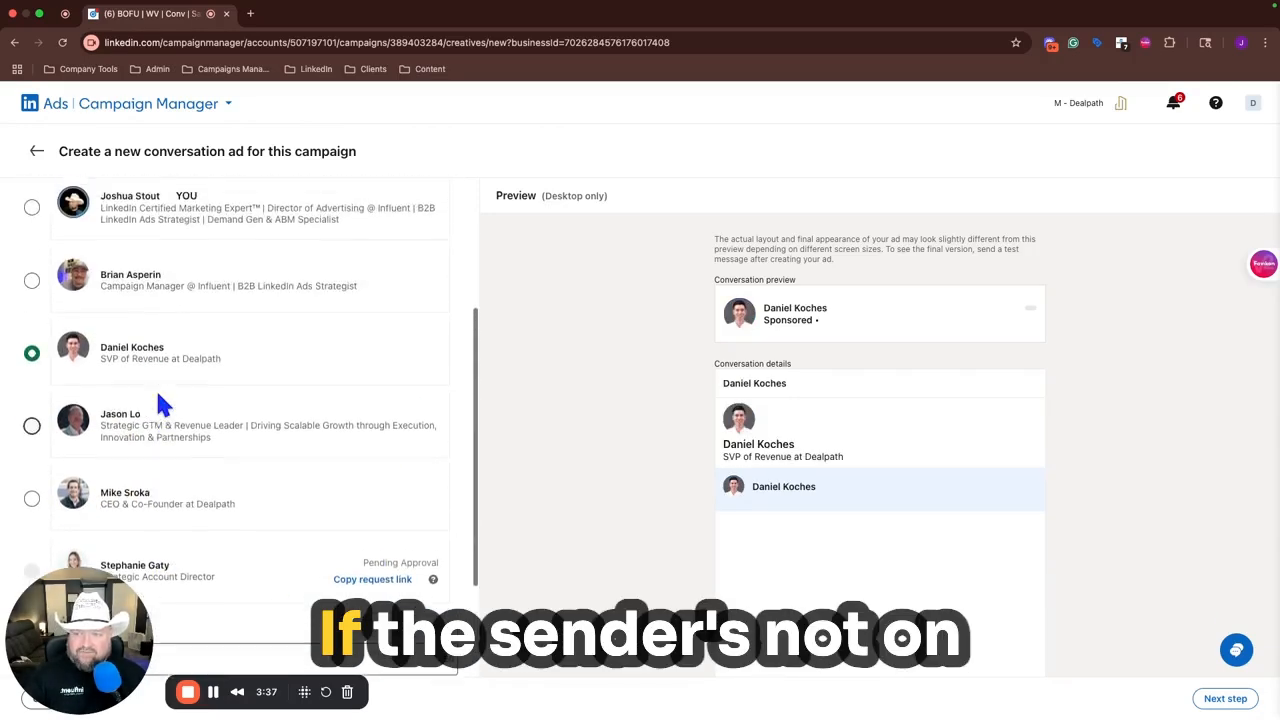
{"action": "left_click", "coordinate": [421, 293]}
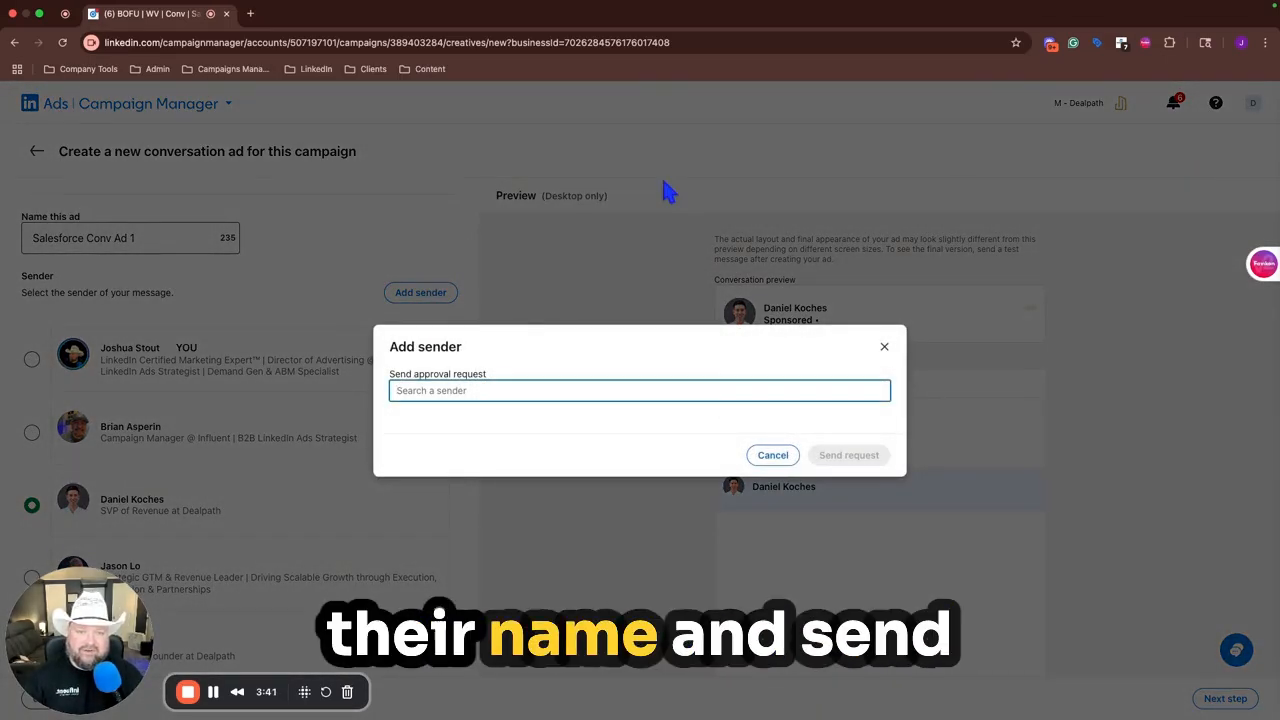
{"action": "left_click", "coordinate": [775, 456]}
{"action": "scroll", "coordinate": [247, 508], "scroll_direction": "down", "scroll_amount": 3}
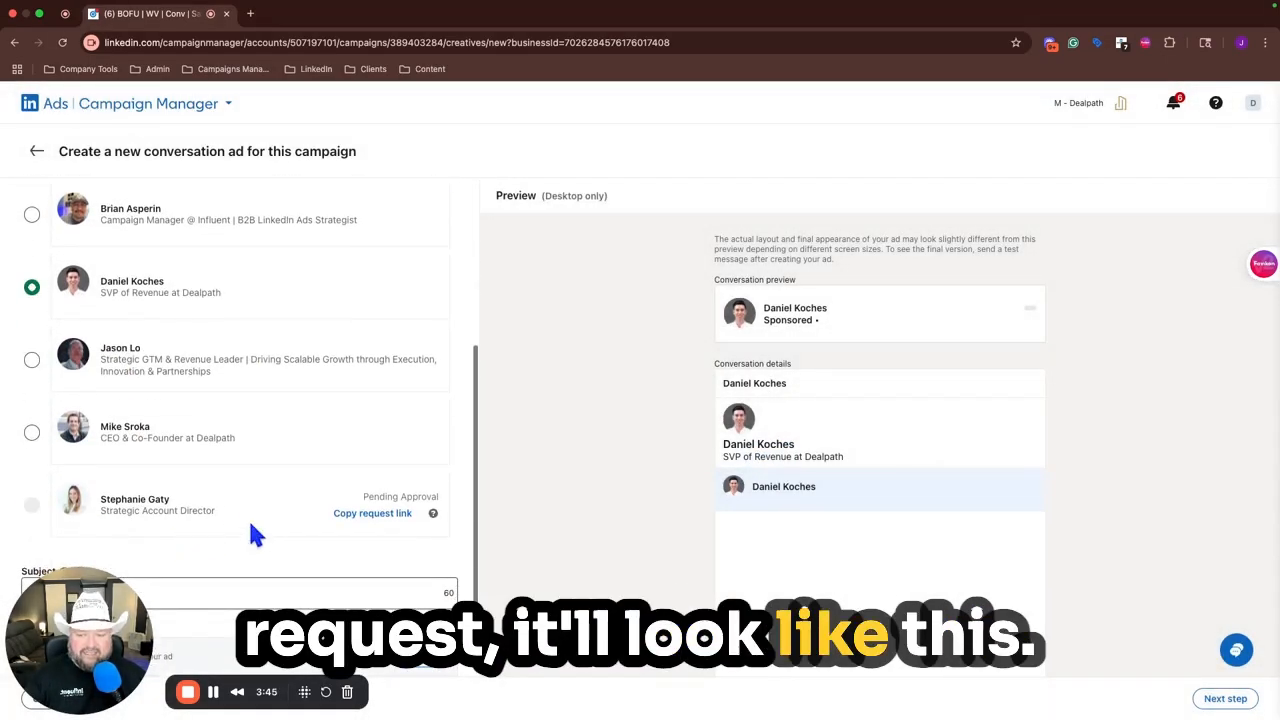
{"action": "scroll", "coordinate": [372, 520], "scroll_direction": "down", "scroll_amount": 1}
{"action": "left_click", "coordinate": [372, 514]}
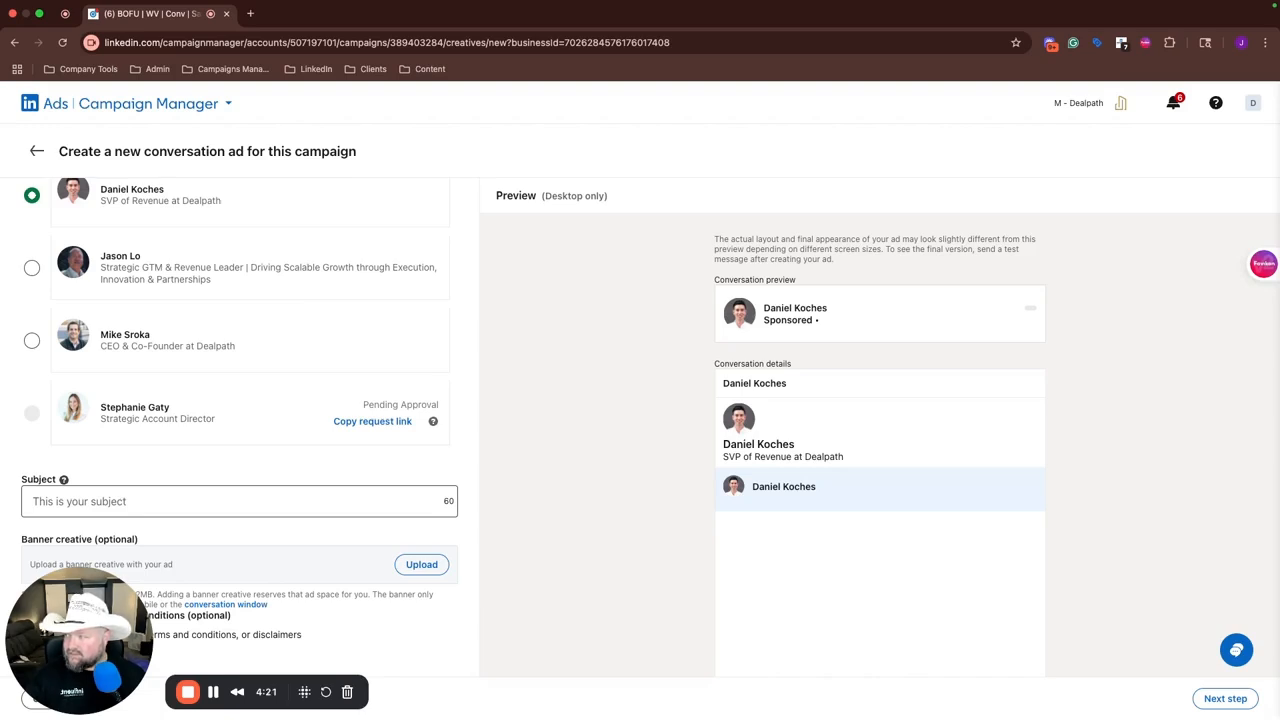
Enter "Is Salesforce enough?" as the ad's subject line.
{"action": "left_click", "coordinate": [147, 501]}
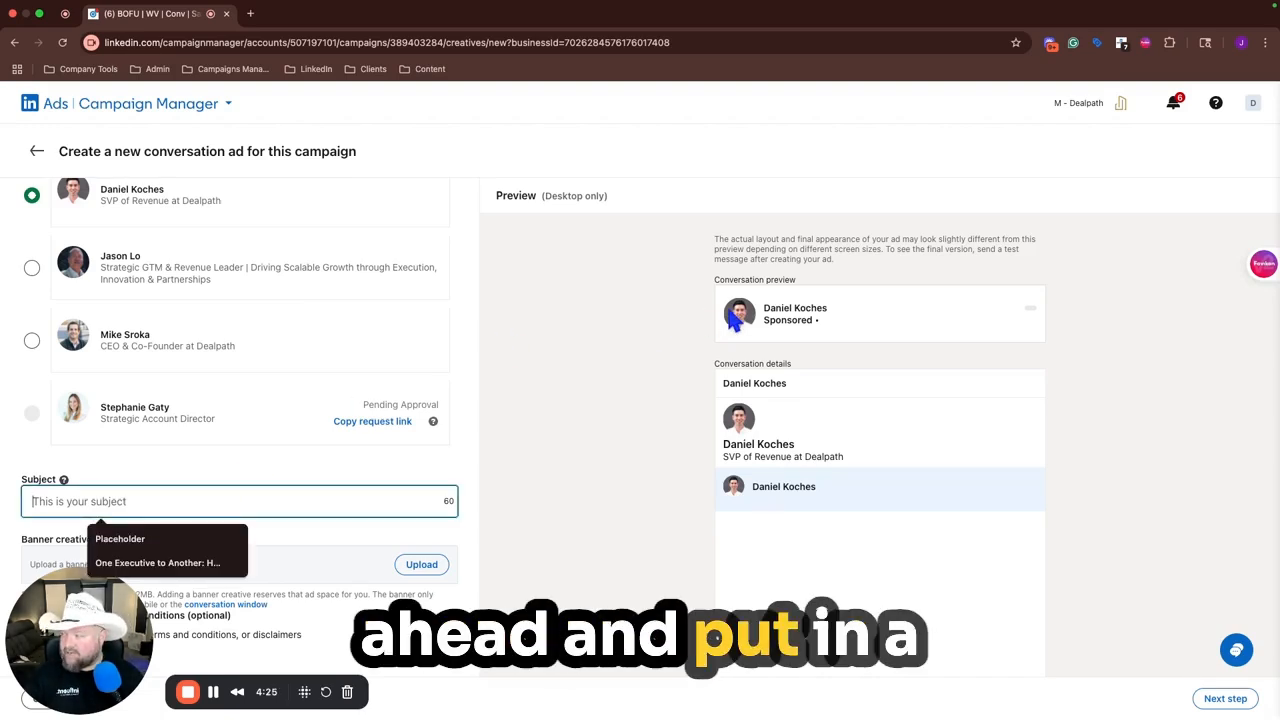
{"action": "type", "text": "Se"}
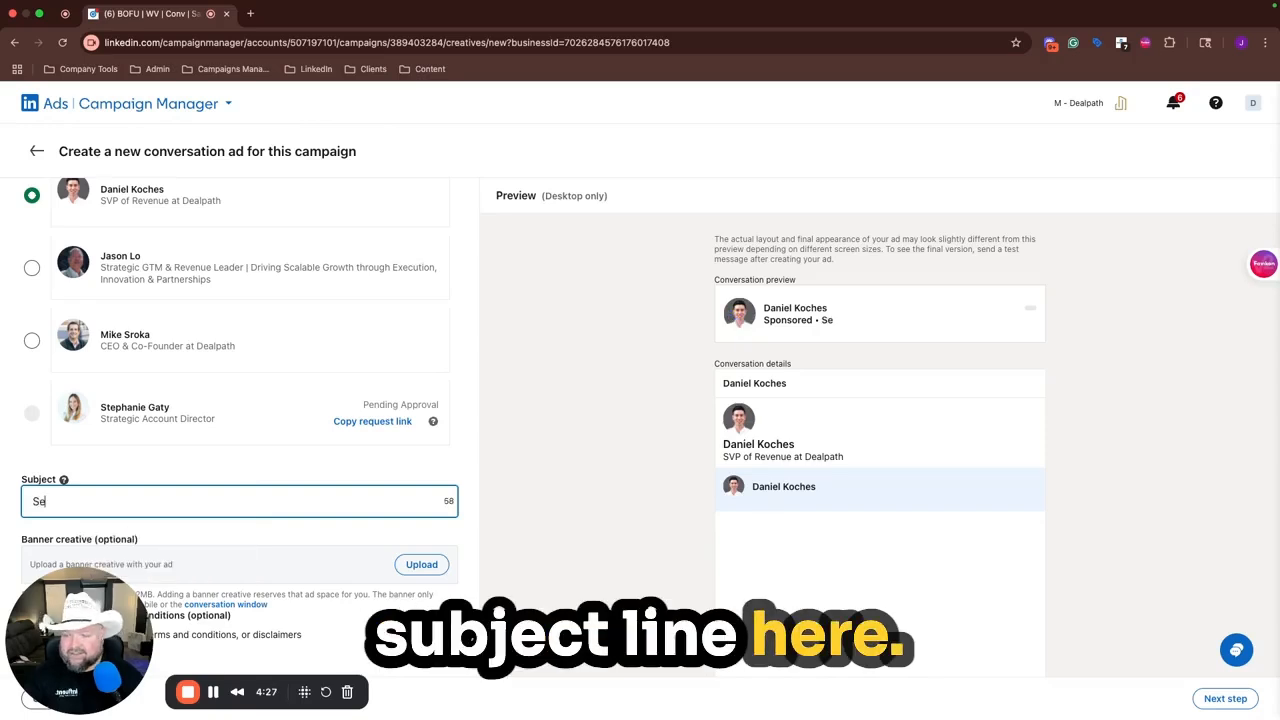
{"action": "key", "text": "BackSpace"}
{"action": "type", "text": "i"}
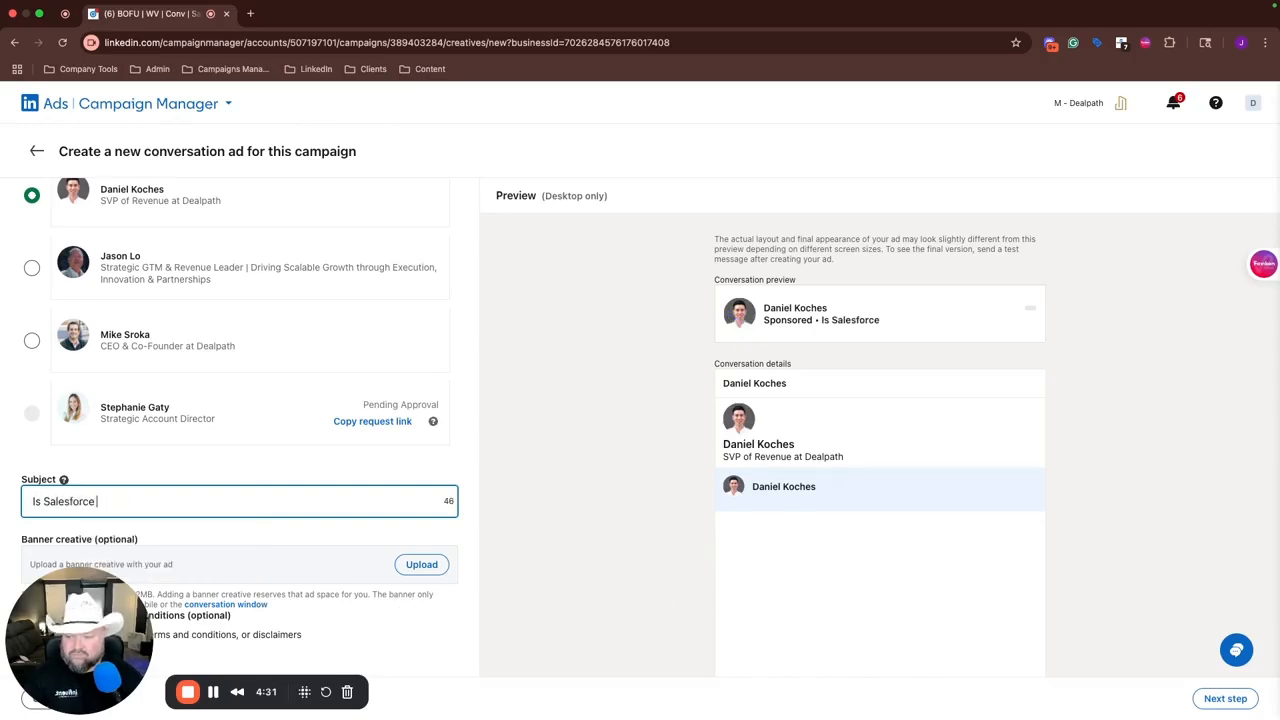
{"action": "type", "text": "?"}
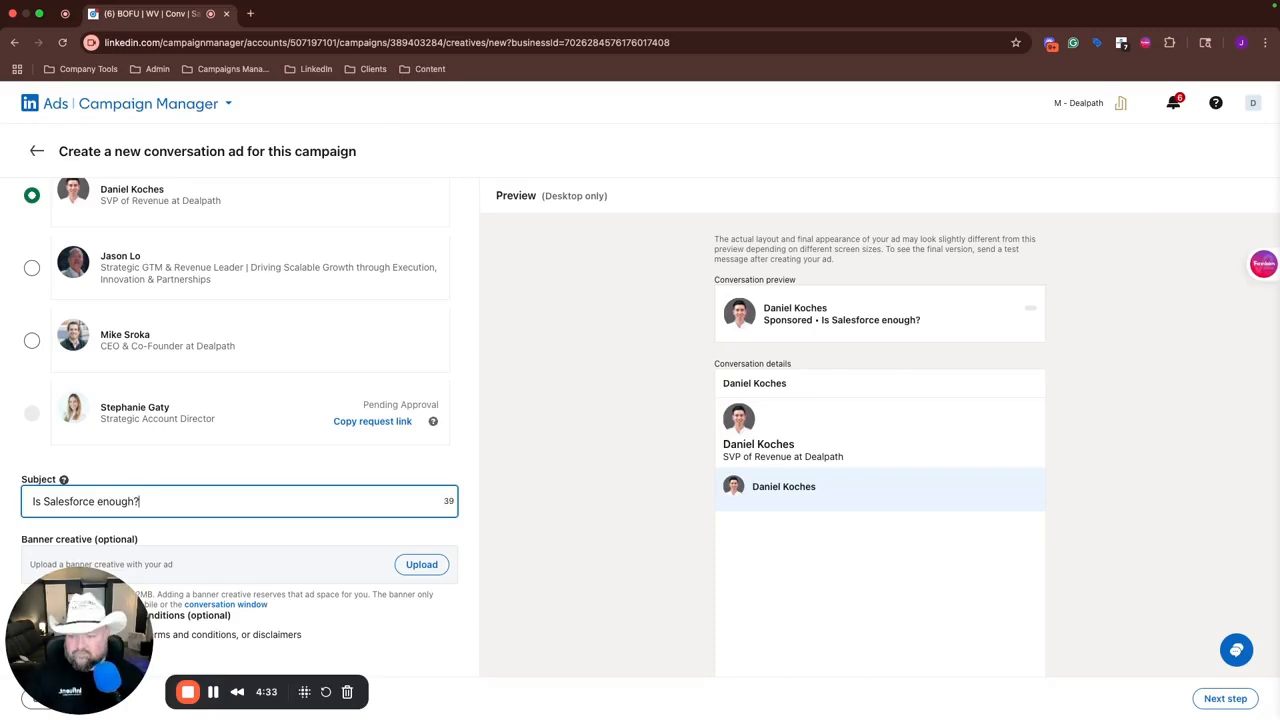
Skip the banner and custom footer, continue to the templates and select the "Drive website visits" template.
{"action": "left_click_drag", "start_coordinate": [81, 612], "coordinate": [909, 603]}
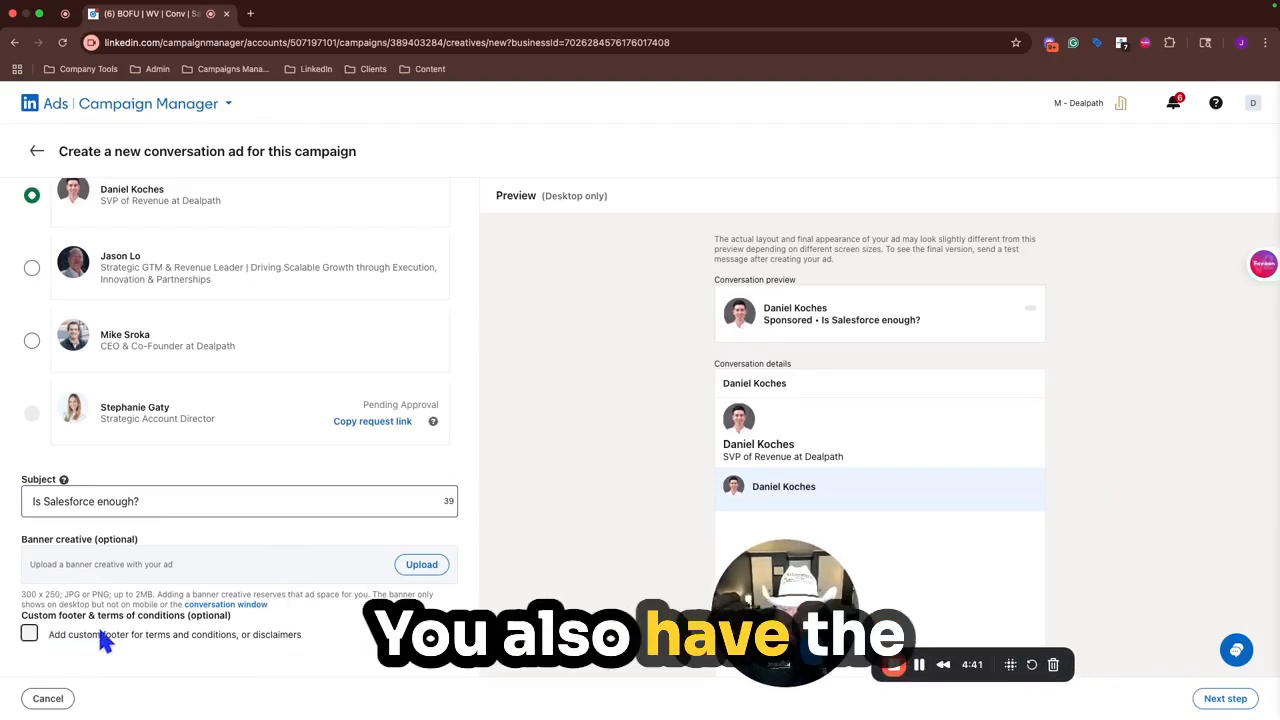
{"action": "left_click", "coordinate": [1232, 698]}
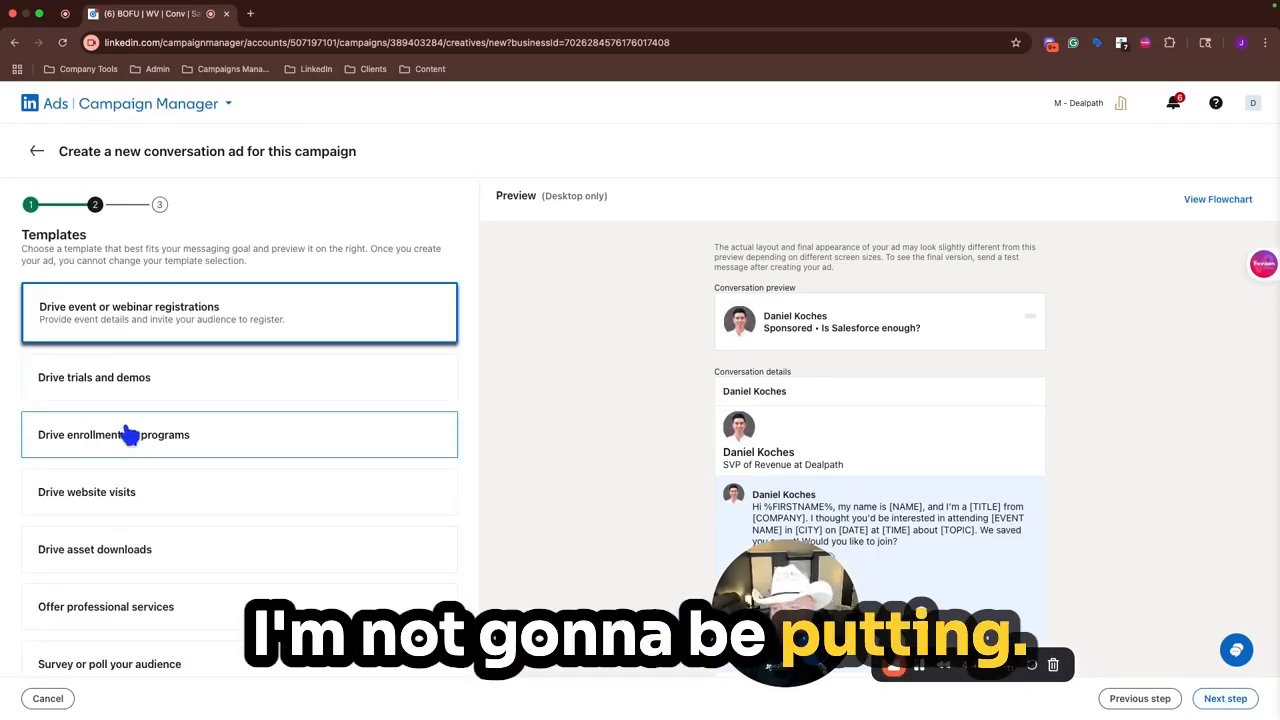
{"action": "scroll", "coordinate": [126, 443], "scroll_direction": "down", "scroll_amount": 2}
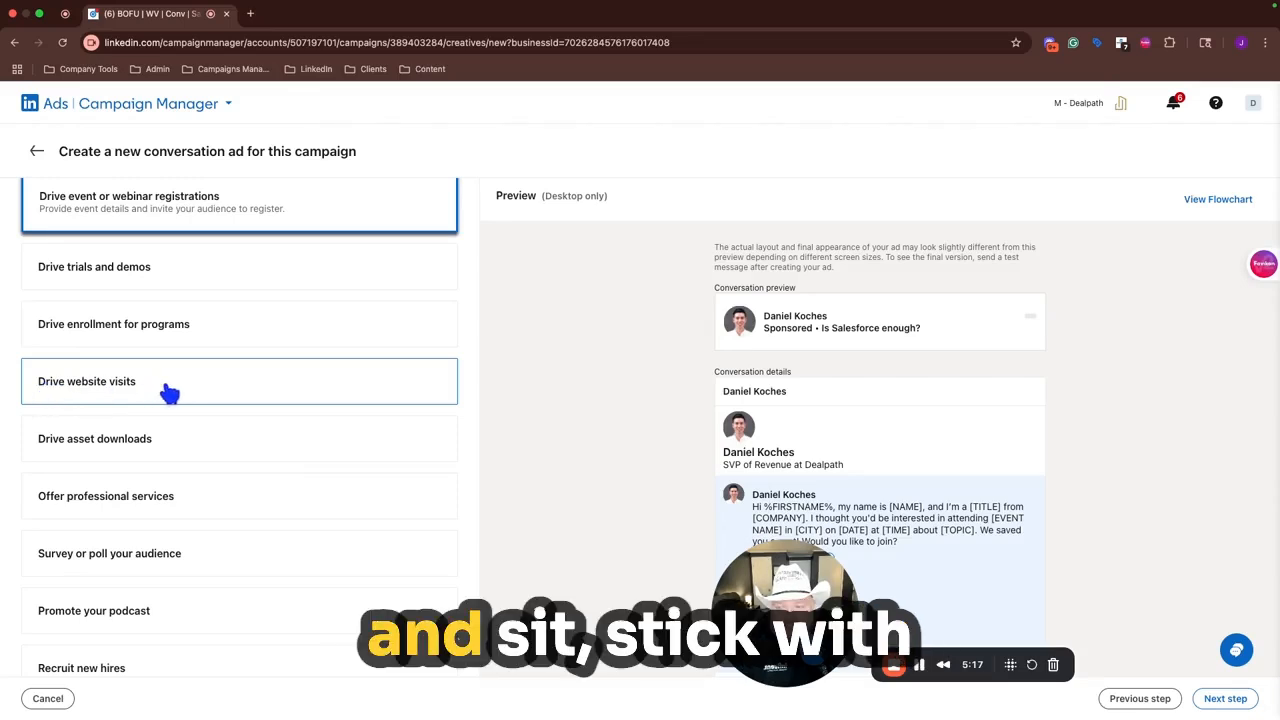
{"action": "left_click", "coordinate": [90, 380]}
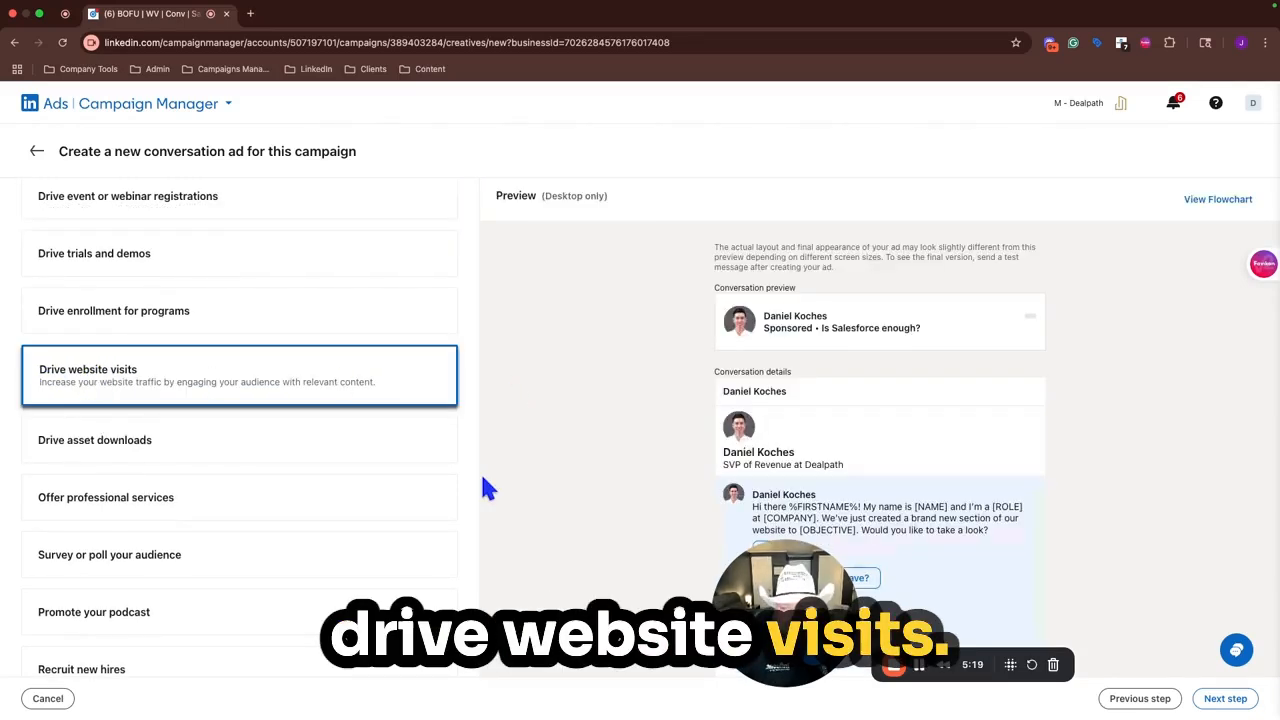
Continue to the ad builder and replace the introduction message with the prepared copy pitching Dealpath to Managing Directors who manage their pipeline in Salesforce.
{"action": "scroll", "coordinate": [296, 538], "scroll_direction": "down", "scroll_amount": 3}
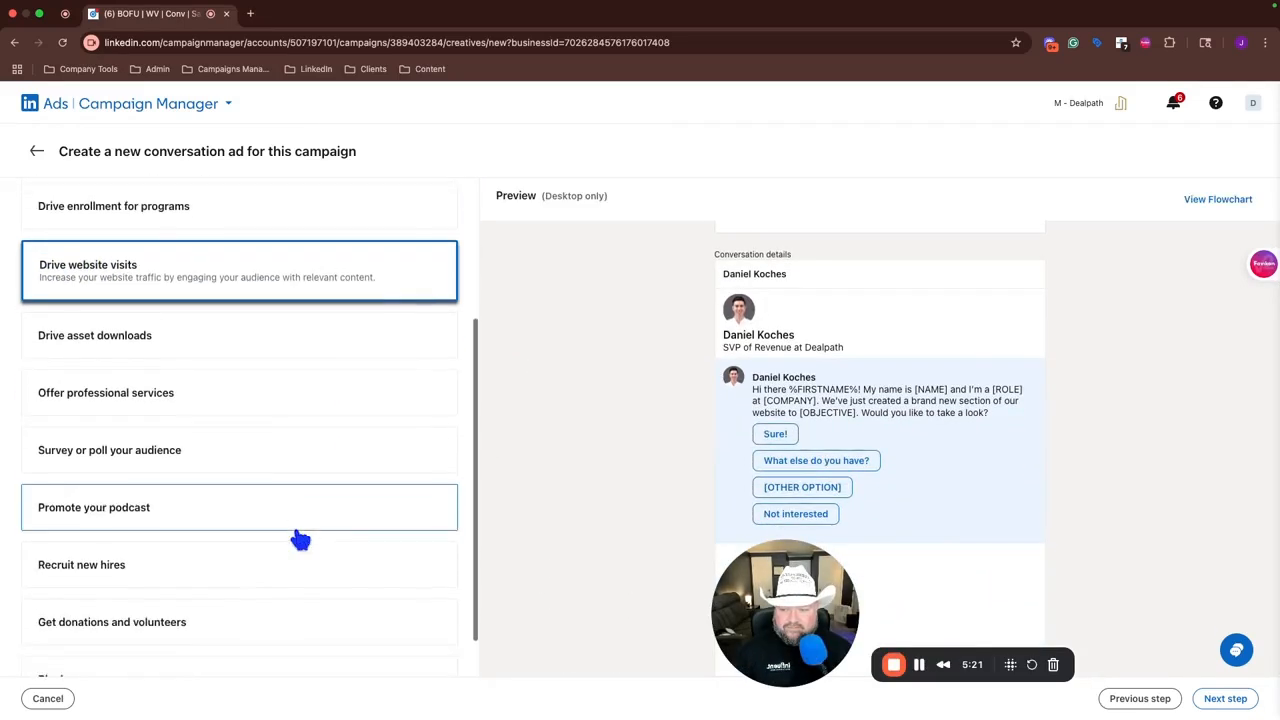
{"action": "left_click", "coordinate": [1221, 700]}
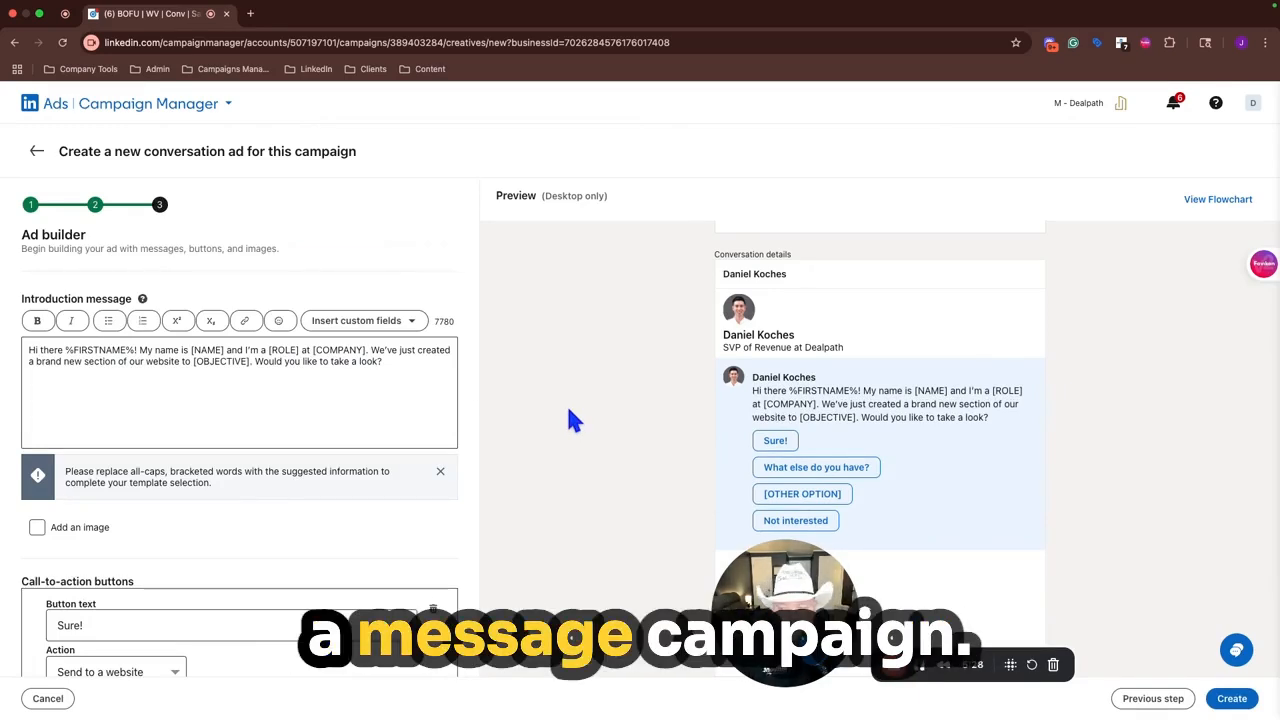
{"action": "left_click", "coordinate": [400, 368]}
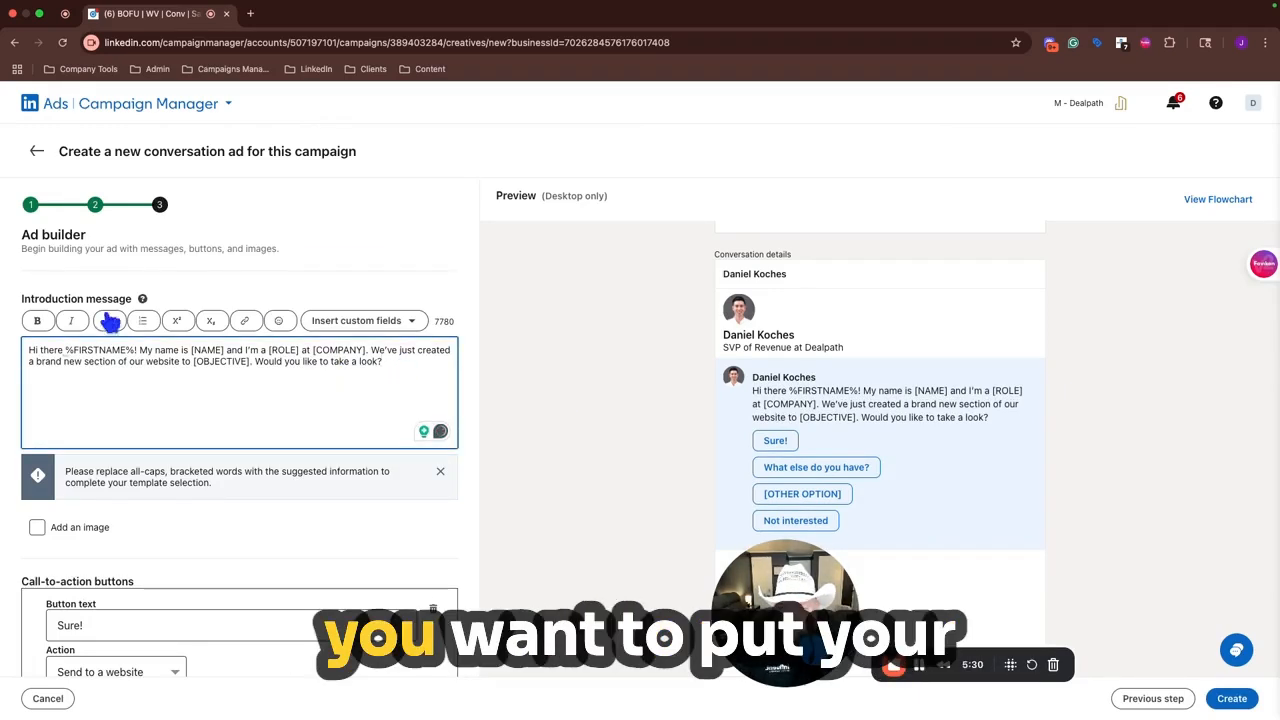
{"action": "key", "text": "super+Tab"}
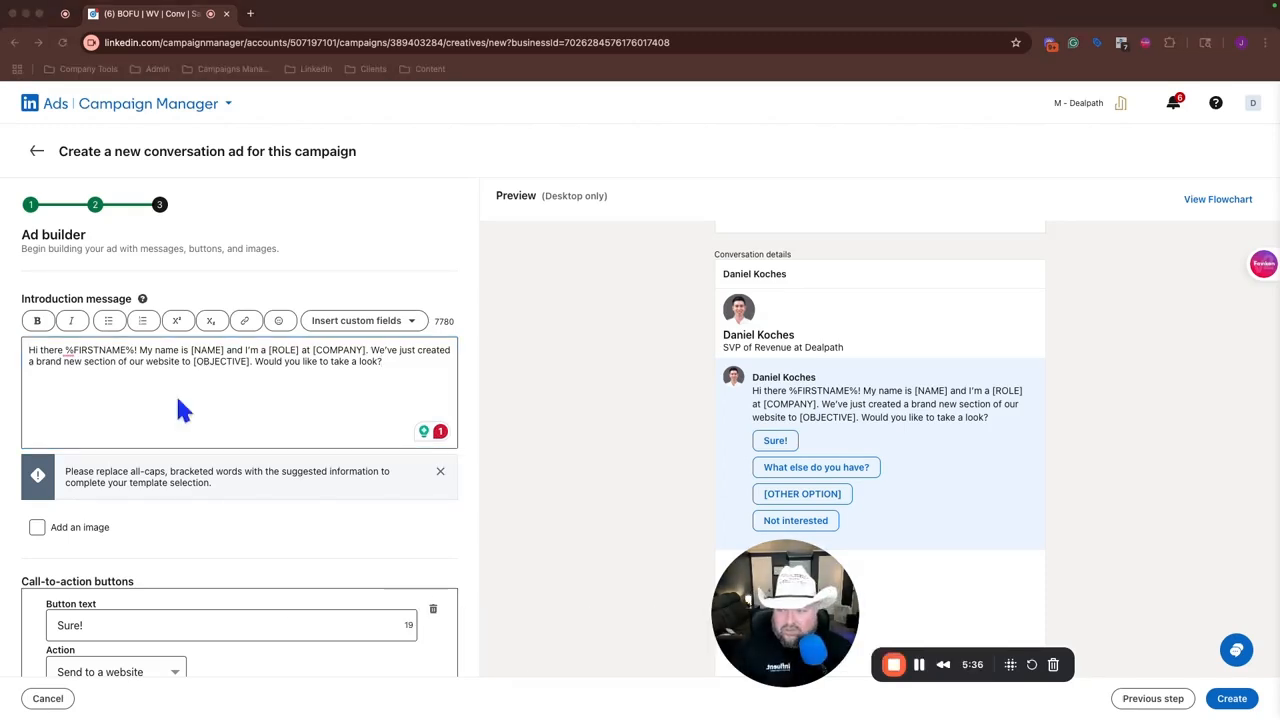
{"action": "triple_click", "coordinate": [200, 364]}
{"action": "type", "text": "Hi [Name], As a Managing Director, managing a growing pipeline in a sales tool that's not built for real estate–like Salesforce–can limit how much information you can track. This complicates pulling comps, tracking approvals, and responding to one-off data requests. For example, how do you surface all relevant information when evaluating a deal, including proprietary and third-party sale and lease comps, current portfolio performance, and market data, to ensure you're making an informed decision? Ultimately, many firms revert to spreadsheets due to low team adoption, creating costly inefficiencies. Dealpath is purpose-built for CRE investment, helping firms standardize data, extract insights, and systematize execution to identify the best opportunities. Teams can instantly surface comparables and customize–or automate–reporting. That's why top firms, including Blackstone, Nuveen, LaSalle, CBRE IM, and MetLife—have chosen Dealpath. Many of our 300+ customers previously tried to retrofit CRMs like Salesforce to the tune of six figures, only to ultimately move to Dealpath to drive performance. Would you be open to a quick conversation? Best, Daniel"}
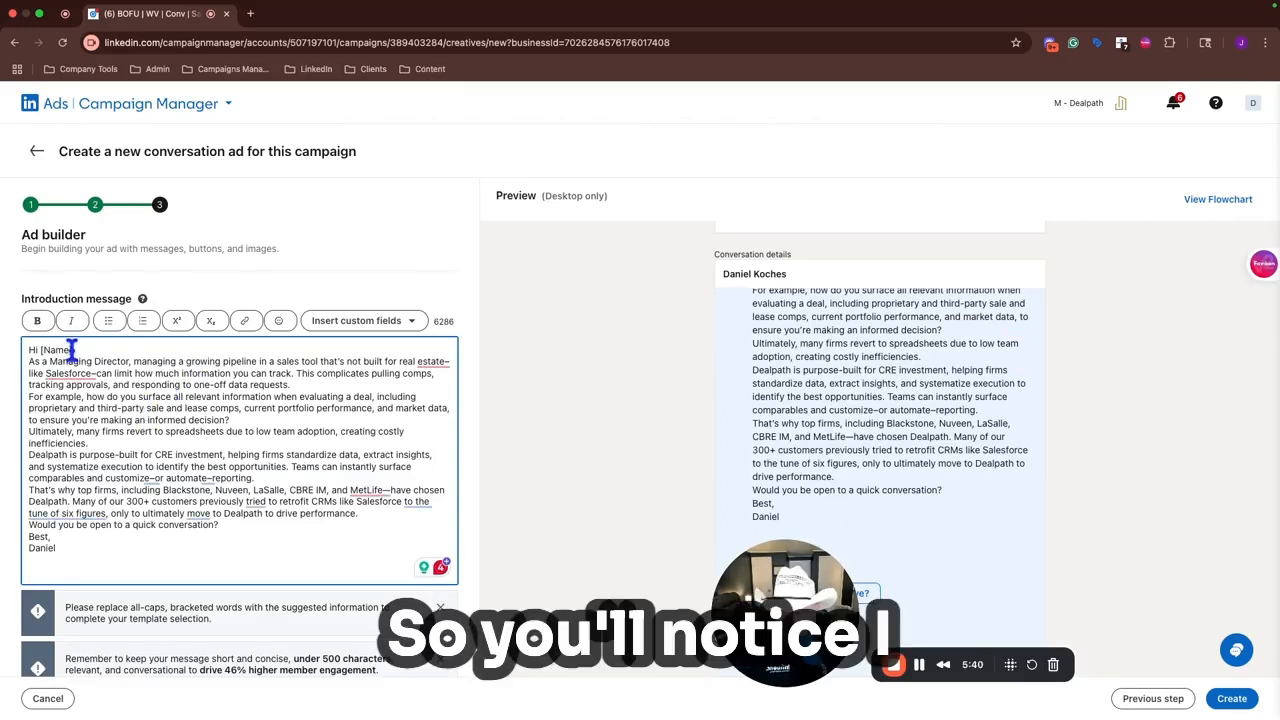
Replace the [Name] placeholder in the introduction message's greeting with the First Name custom field.
{"action": "left_click_drag", "start_coordinate": [68, 350], "coordinate": [42, 348]}
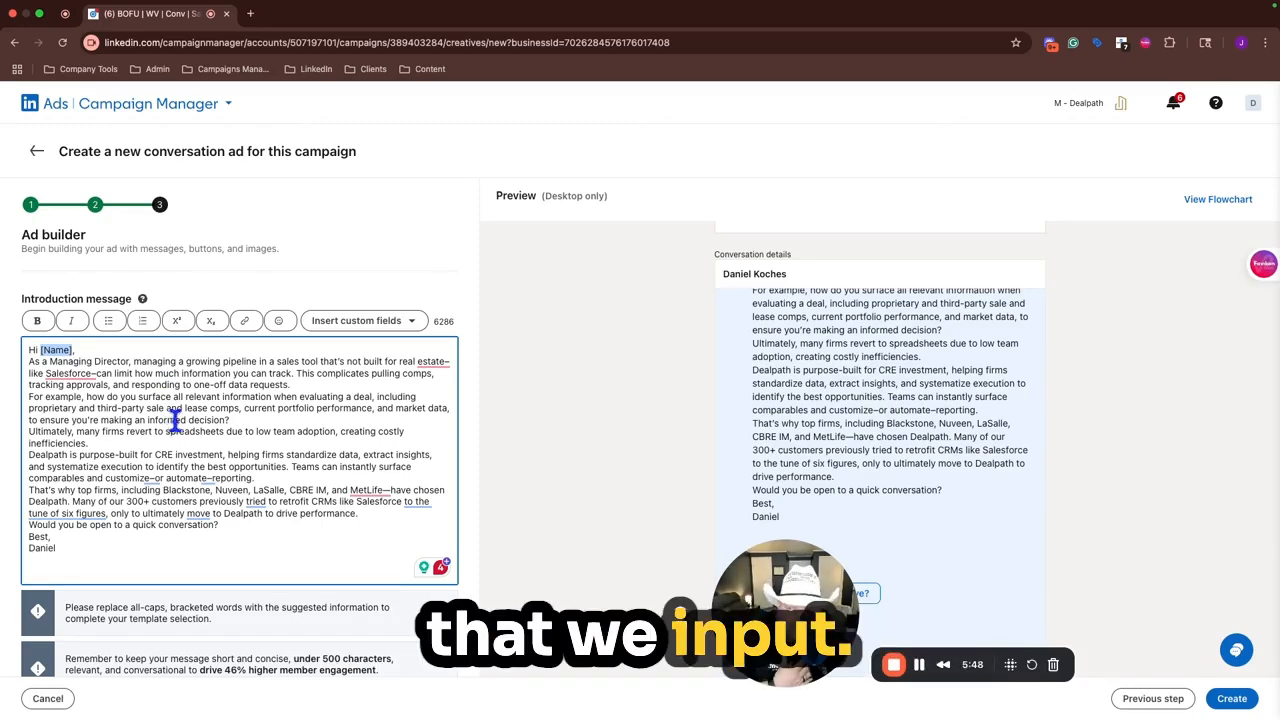
{"action": "left_click", "coordinate": [408, 324]}
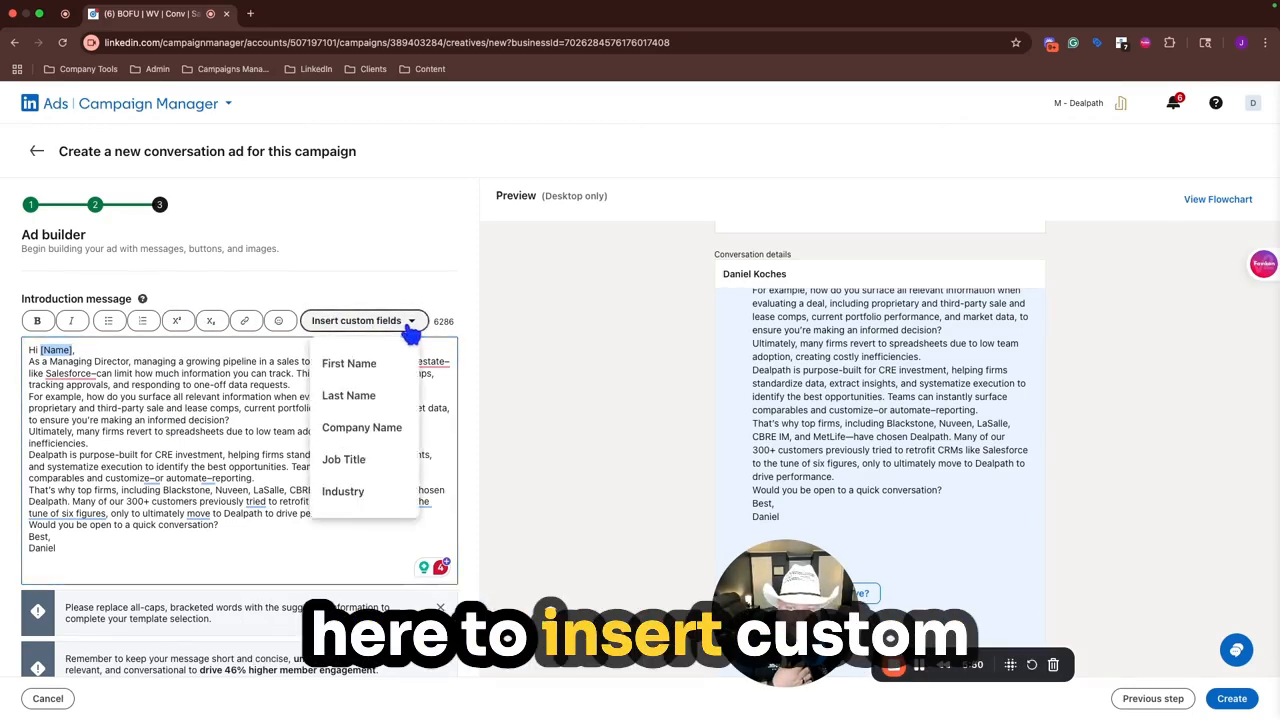
{"action": "left_click", "coordinate": [358, 368]}
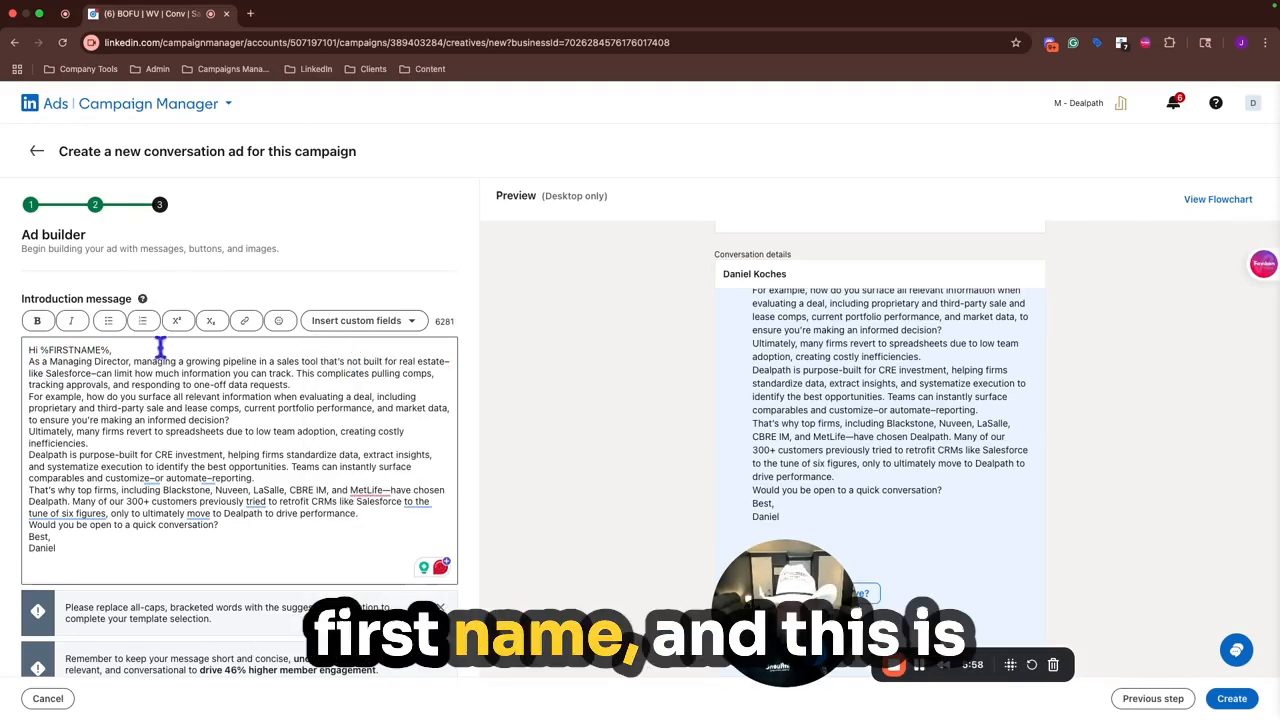
Insert a blank line between all paragraphs of the introduction message, from below the greeting down to above the "Best," sign-off.
{"action": "key", "text": "Return"}
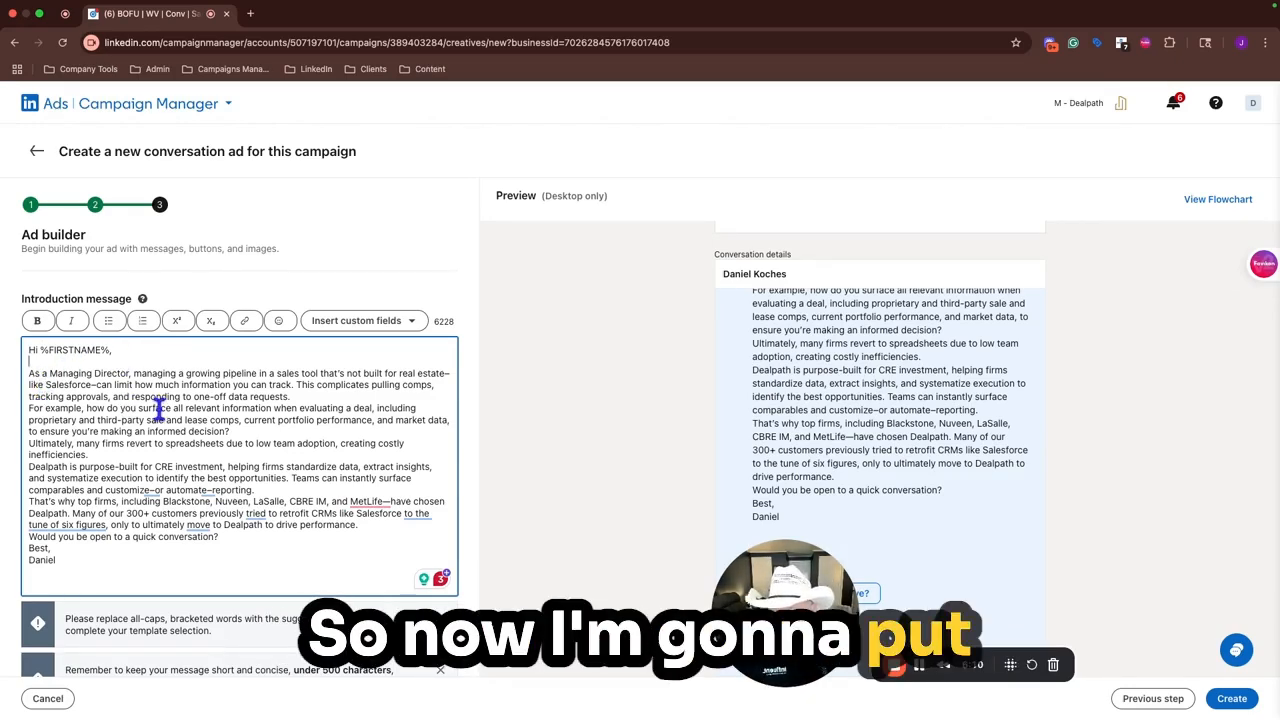
{"action": "left_click", "coordinate": [28, 408]}
{"action": "key", "text": "Return"}
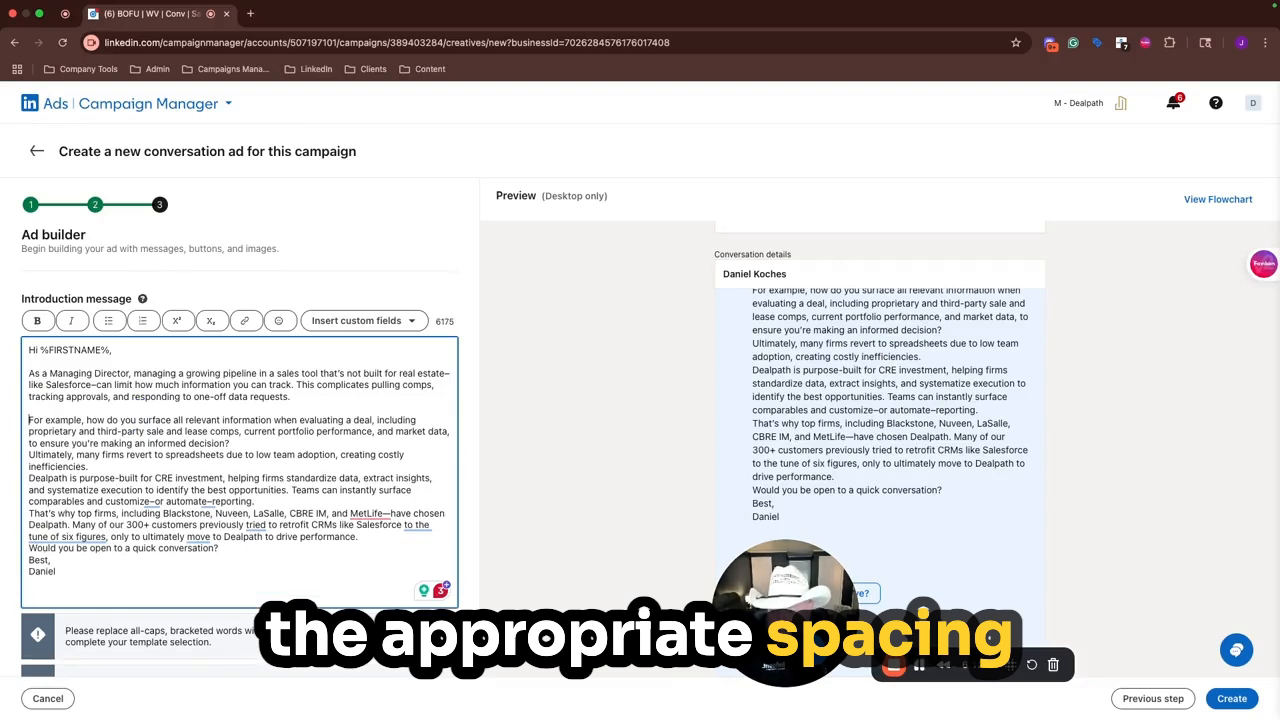
{"action": "left_click", "coordinate": [28, 454]}
{"action": "key", "text": "Return"}
{"action": "left_click", "coordinate": [28, 489]}
{"action": "key", "text": "Return"}
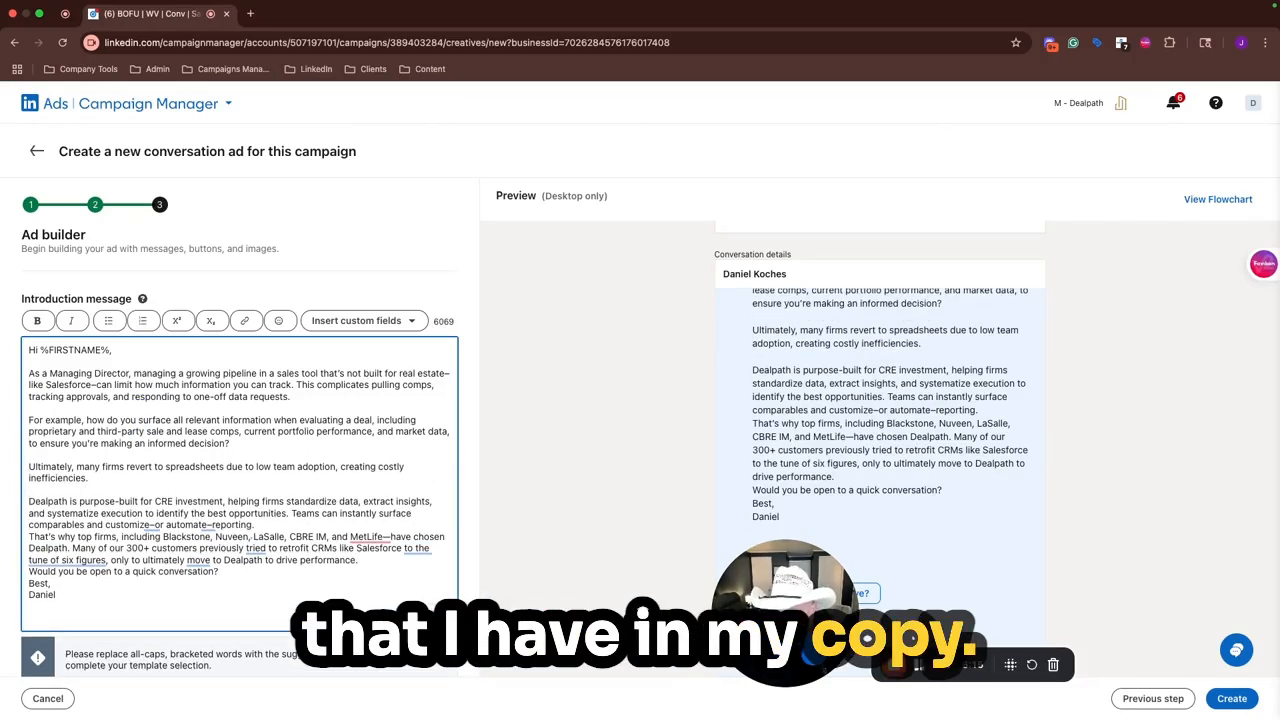
{"action": "key", "text": "Return"}
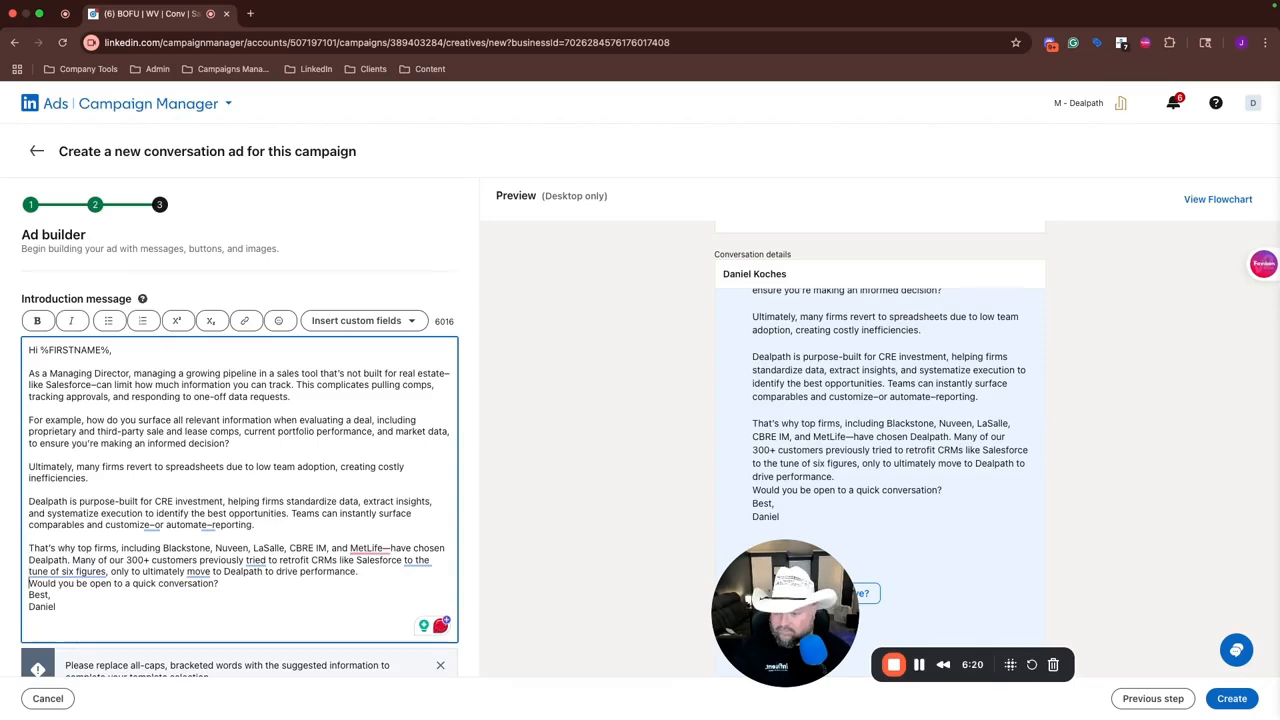
{"action": "key", "text": "Return"}
{"action": "left_click", "coordinate": [28, 606]}
{"action": "key", "text": "Return"}
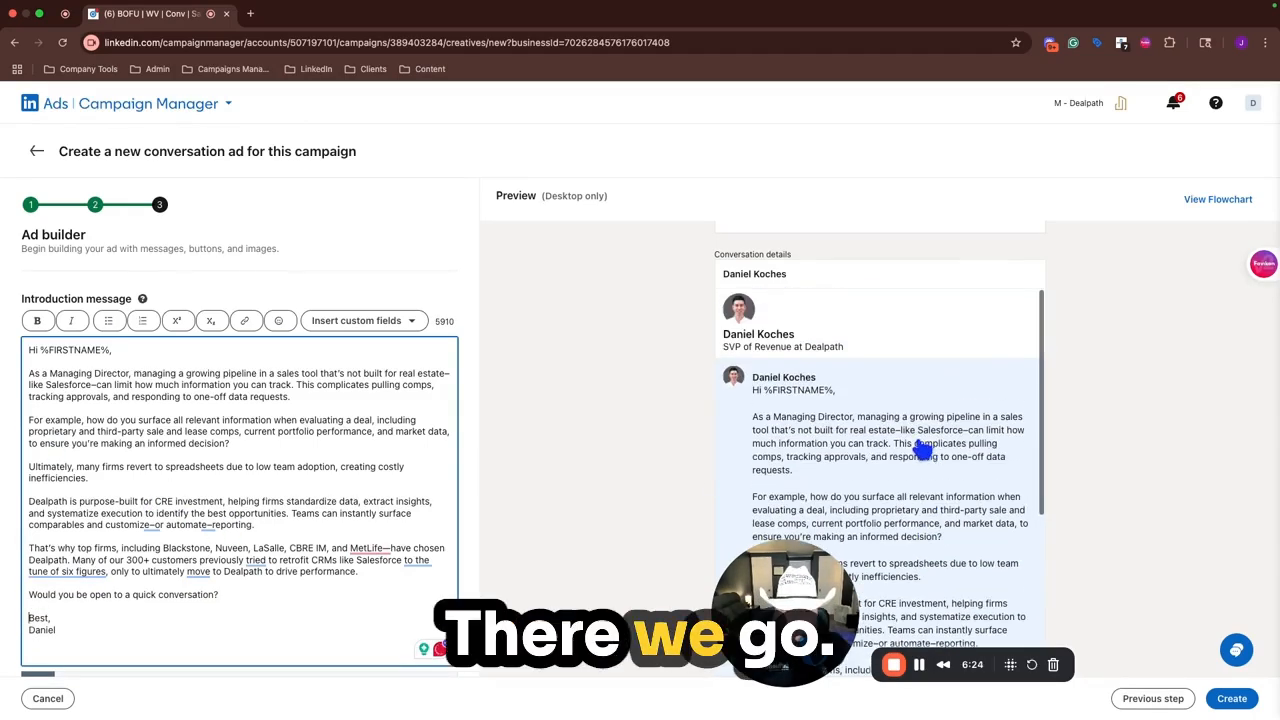
Change the text of the first call-to-action button, "Sure!", to "Request Demo".
{"action": "scroll", "coordinate": [228, 477], "scroll_direction": "down", "scroll_amount": 5}
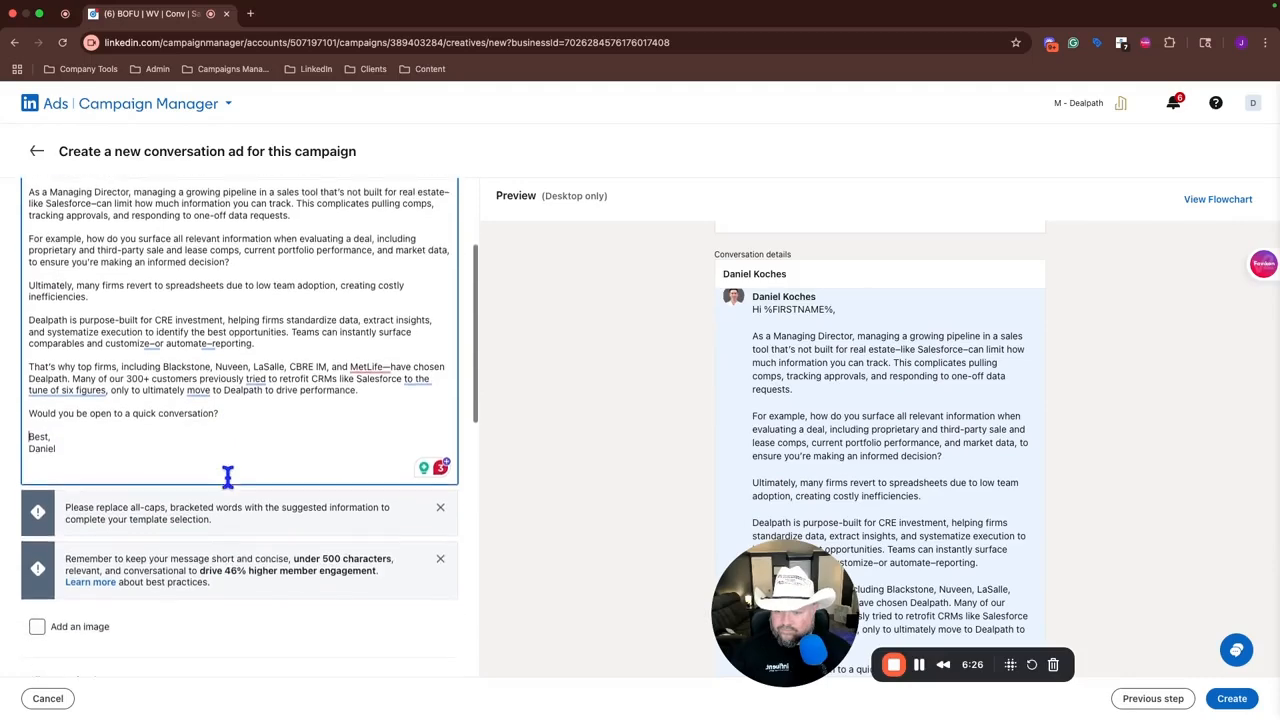
{"action": "scroll", "coordinate": [225, 472], "scroll_direction": "up", "scroll_amount": 2}
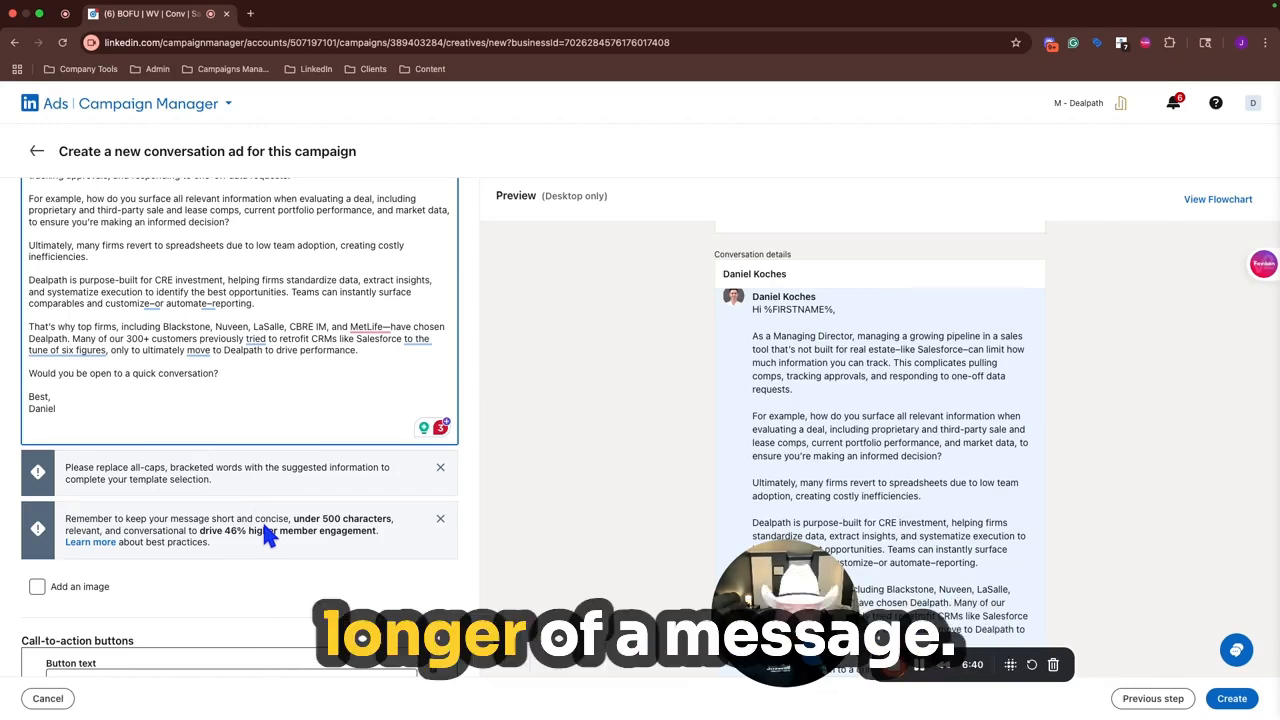
{"action": "scroll", "coordinate": [245, 540], "scroll_direction": "down", "scroll_amount": 2}
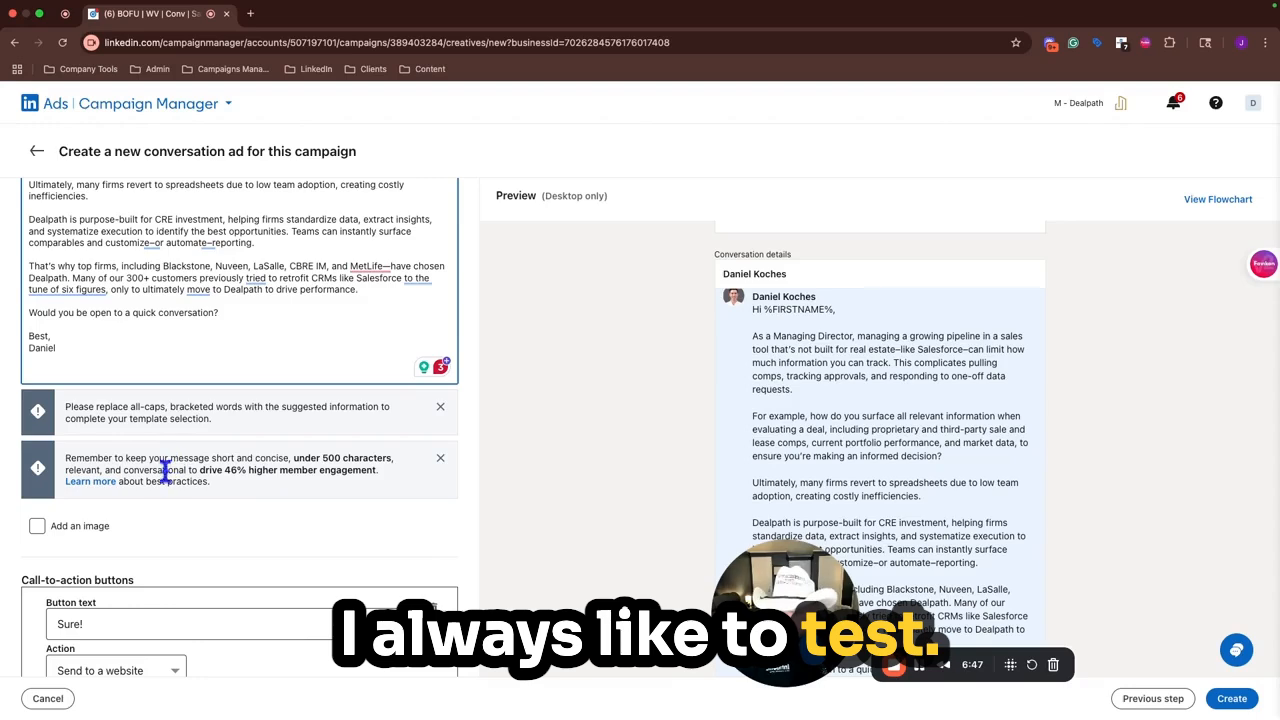
{"action": "scroll", "coordinate": [163, 505], "scroll_direction": "down", "scroll_amount": 5}
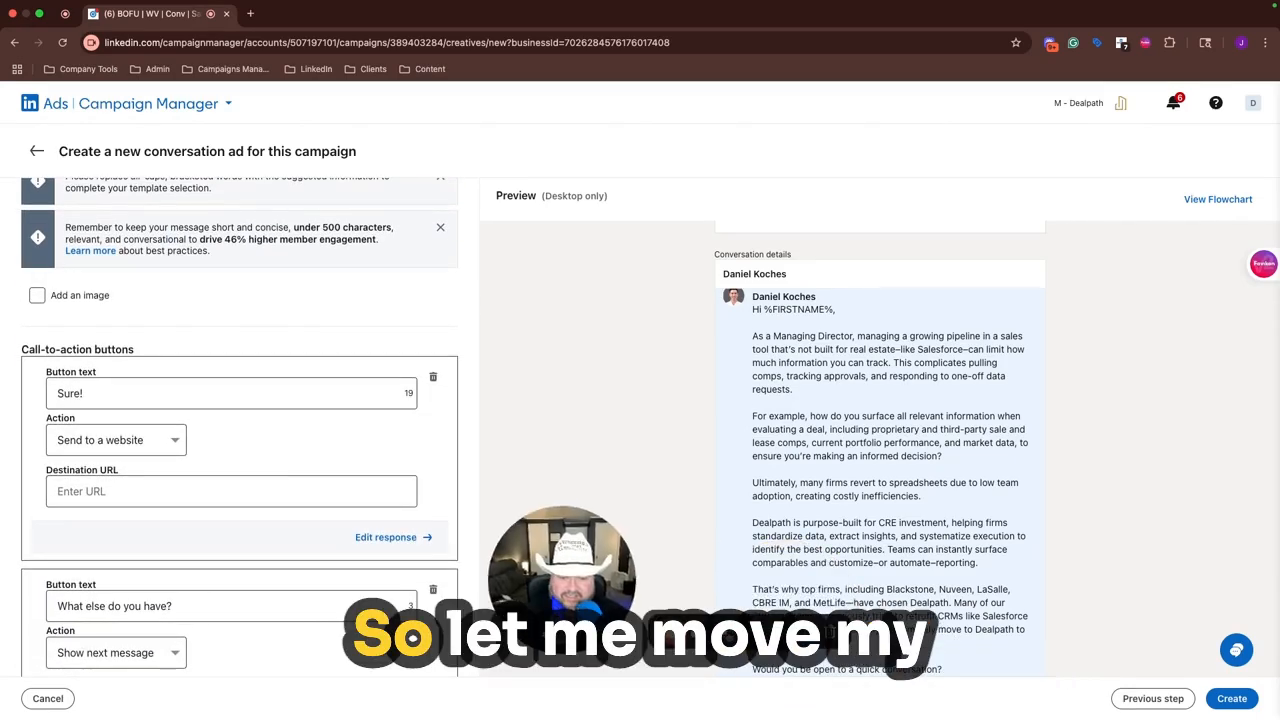
{"action": "left_click_drag", "start_coordinate": [562, 570], "coordinate": [920, 172]}
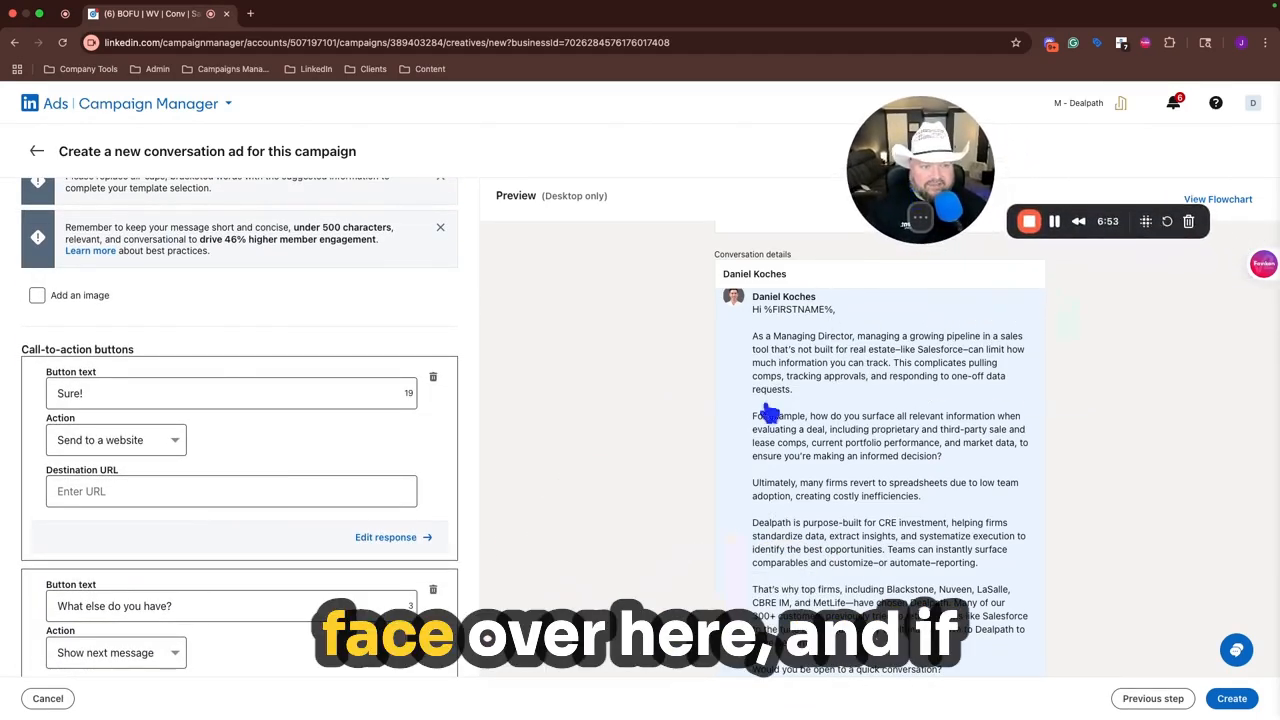
{"action": "scroll", "coordinate": [848, 570], "scroll_direction": "down", "scroll_amount": 5}
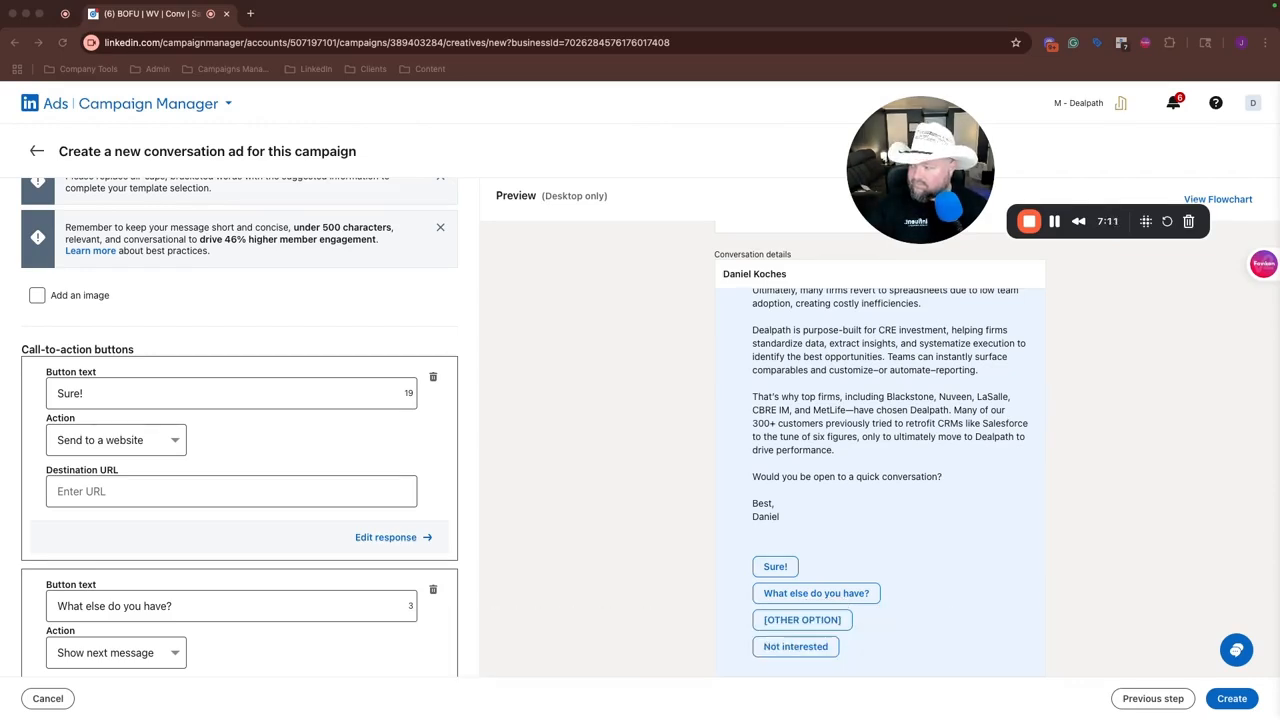
{"action": "left_click", "coordinate": [112, 389]}
{"action": "left_click", "coordinate": [163, 396]}
{"action": "triple_click", "coordinate": [176, 397]}
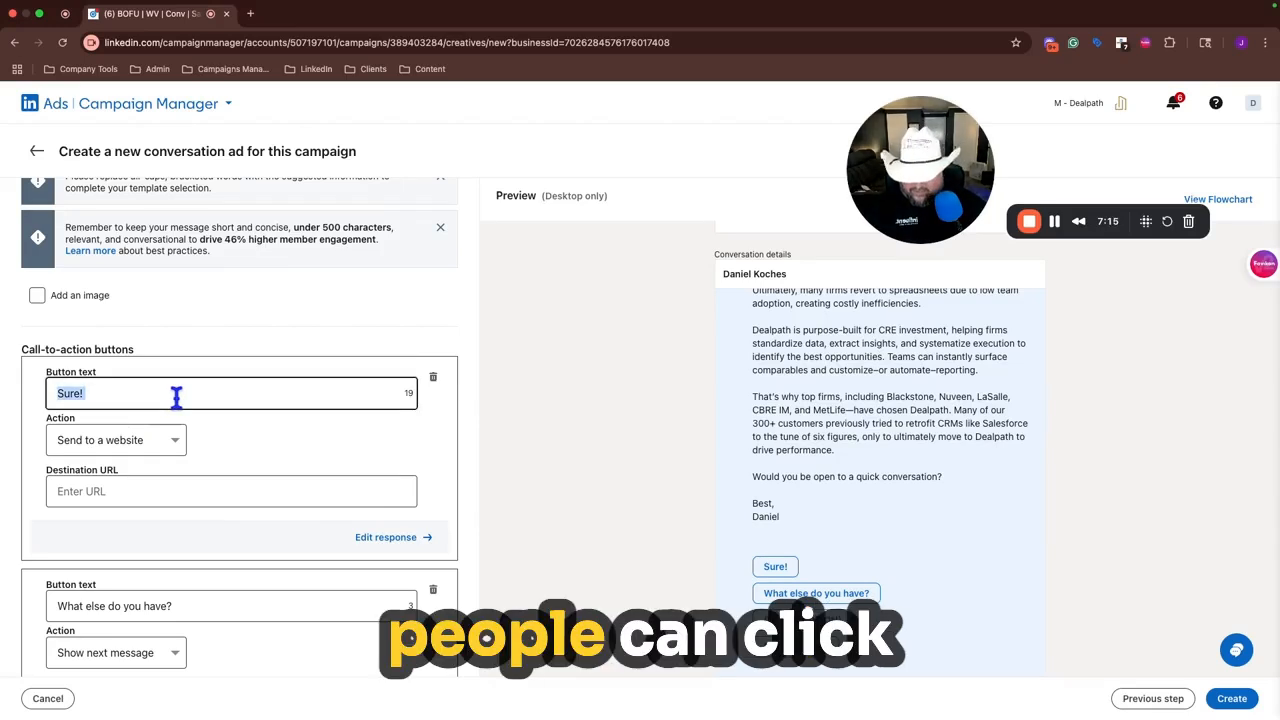
{"action": "type", "text": "Reque"}
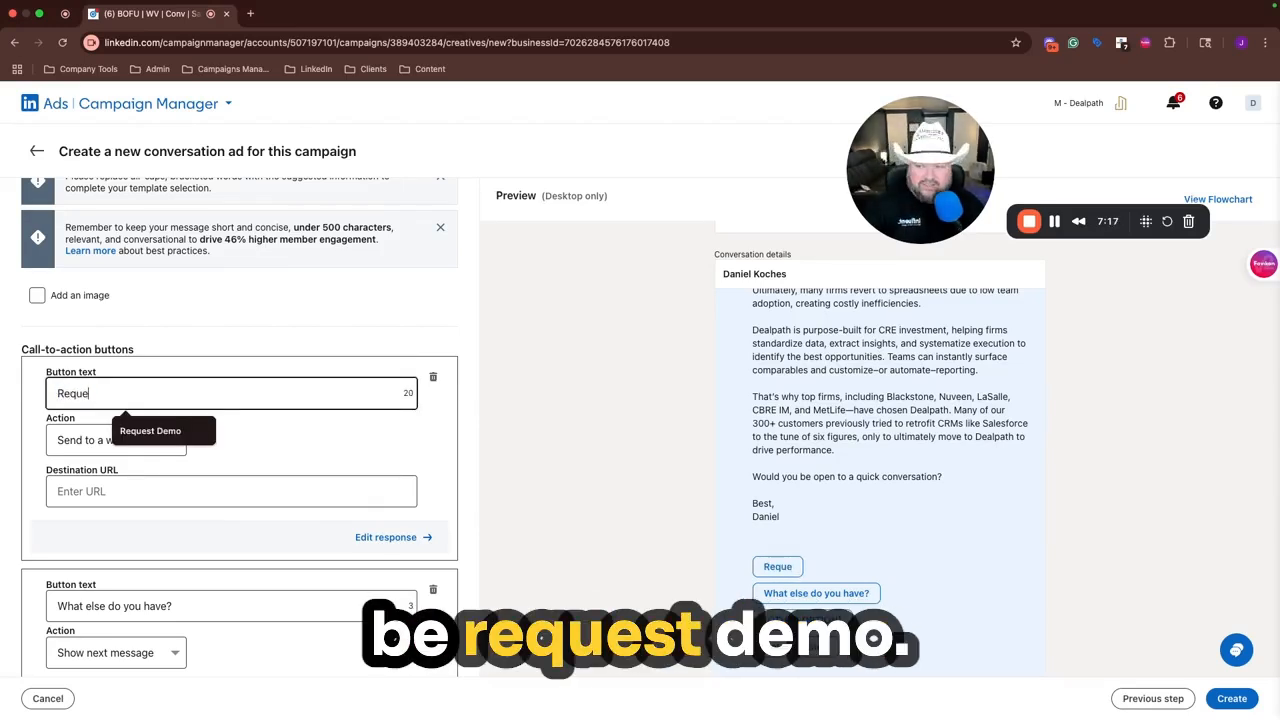
{"action": "type", "text": "st D"}
{"action": "left_click", "coordinate": [150, 431]}
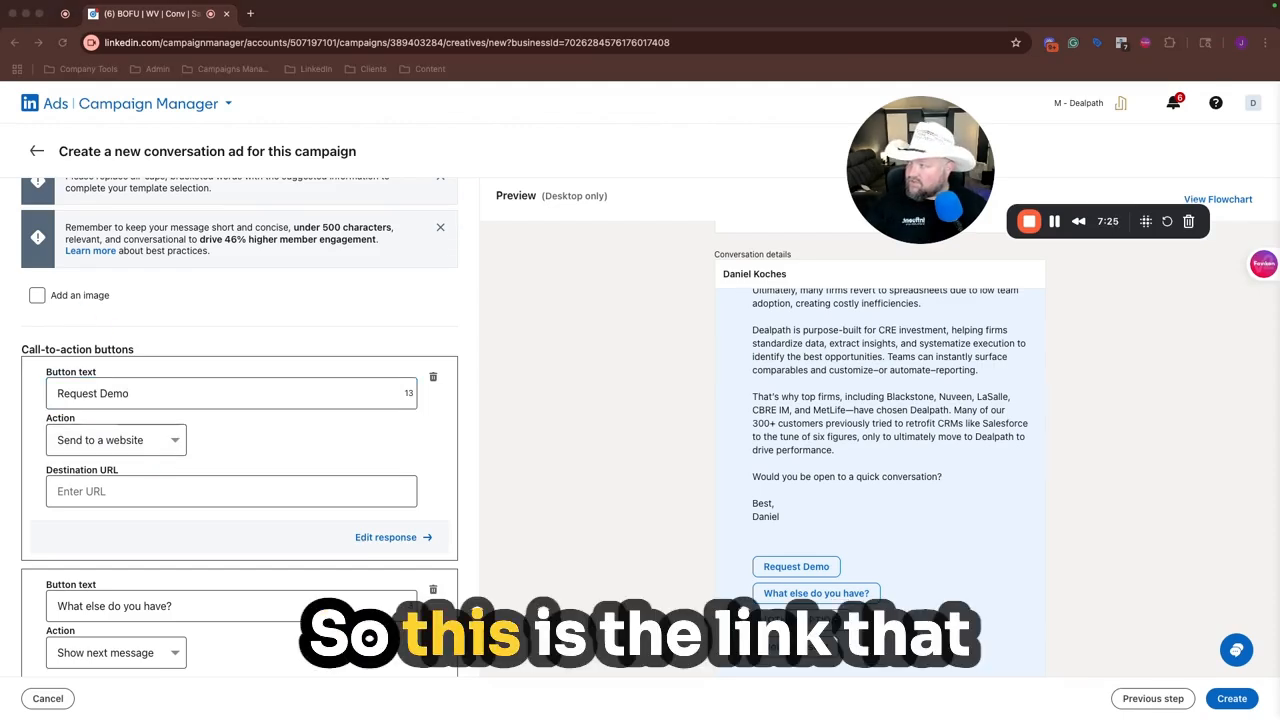
{"action": "left_click", "coordinate": [119, 488]}
{"action": "left_click", "coordinate": [117, 490]}
{"action": "type", "text": "https://www.dealpath.com/deal-pipeline-management-plp/"}
{"action": "scroll", "coordinate": [336, 458], "scroll_direction": "down", "scroll_amount": 2}
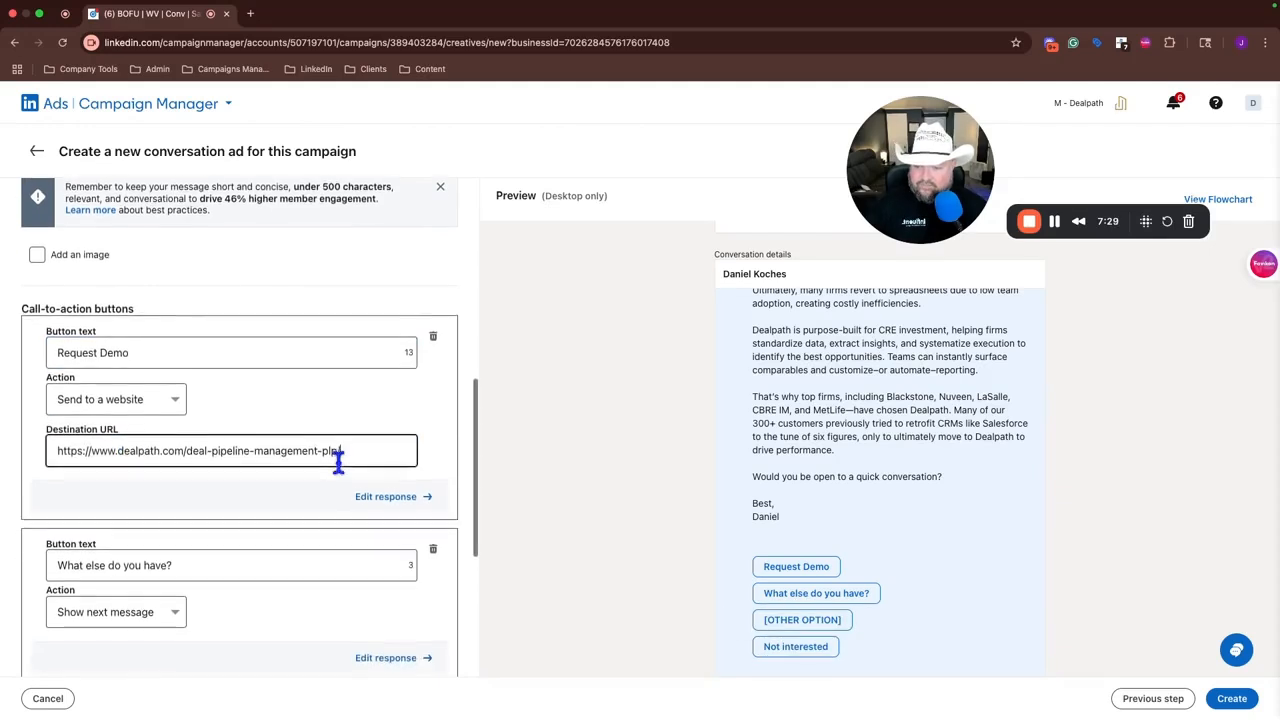
{"action": "left_click", "coordinate": [305, 369]}
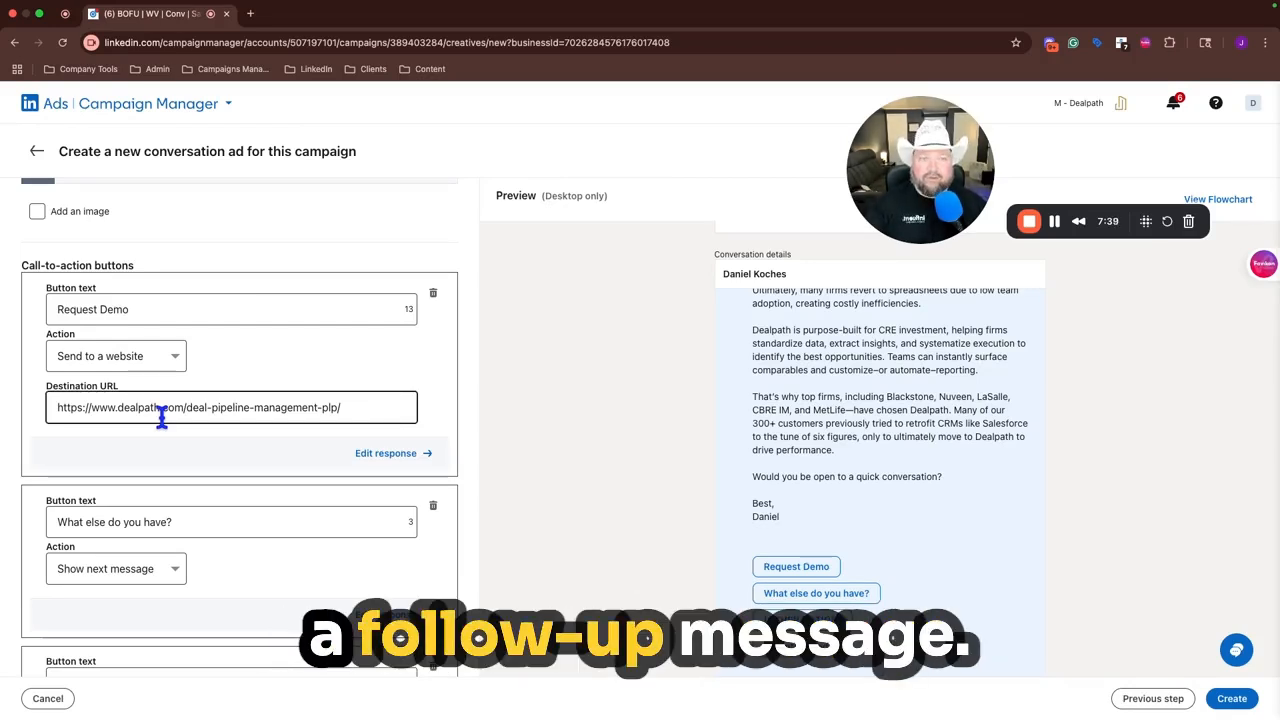
Open the response to the Request Demo button and examine its follow-up message and call-to-action buttons.
{"action": "left_click", "coordinate": [380, 455]}
{"action": "scroll", "coordinate": [271, 408], "scroll_direction": "down", "scroll_amount": 1}
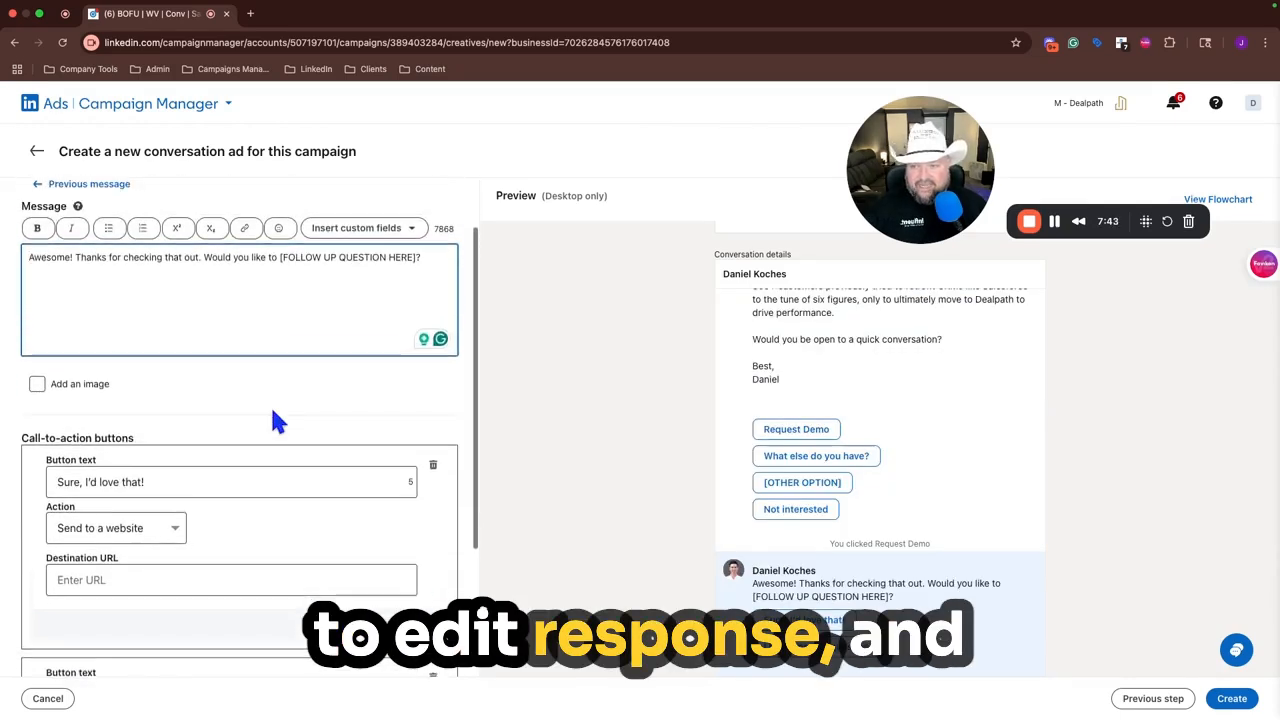
{"action": "scroll", "coordinate": [275, 410], "scroll_direction": "up", "scroll_amount": 1}
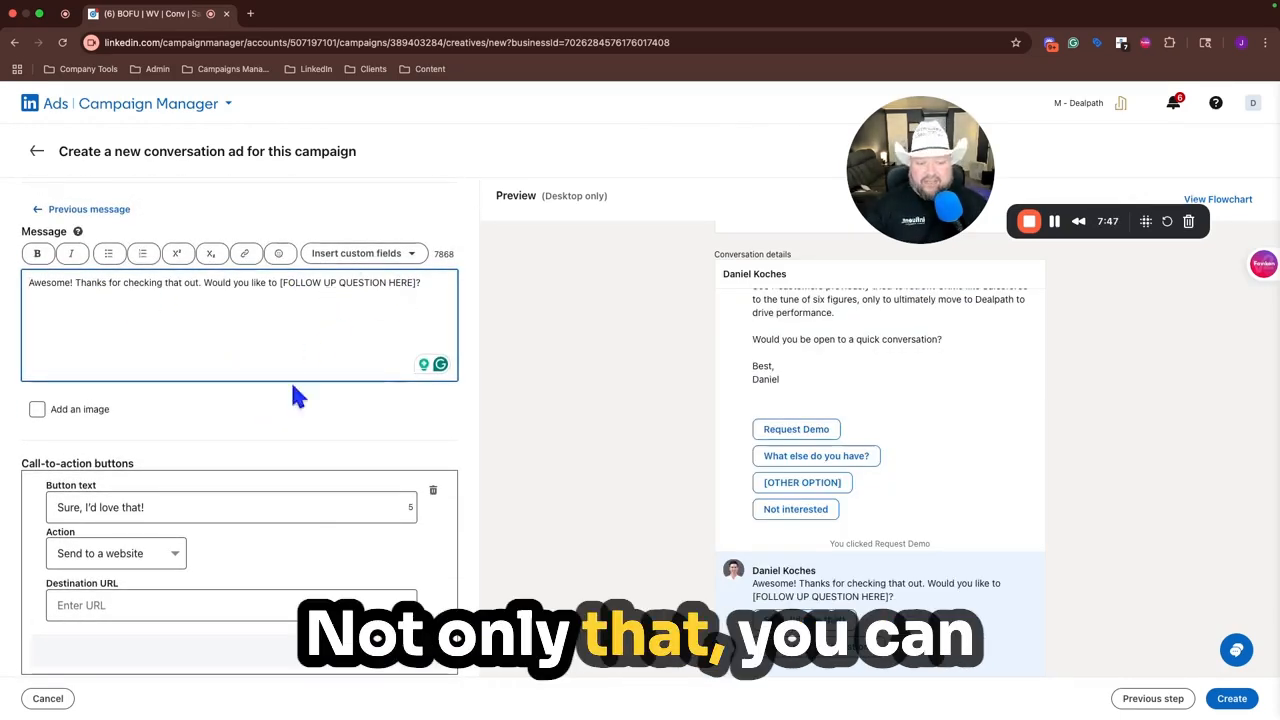
{"action": "scroll", "coordinate": [249, 466], "scroll_direction": "down", "scroll_amount": 3}
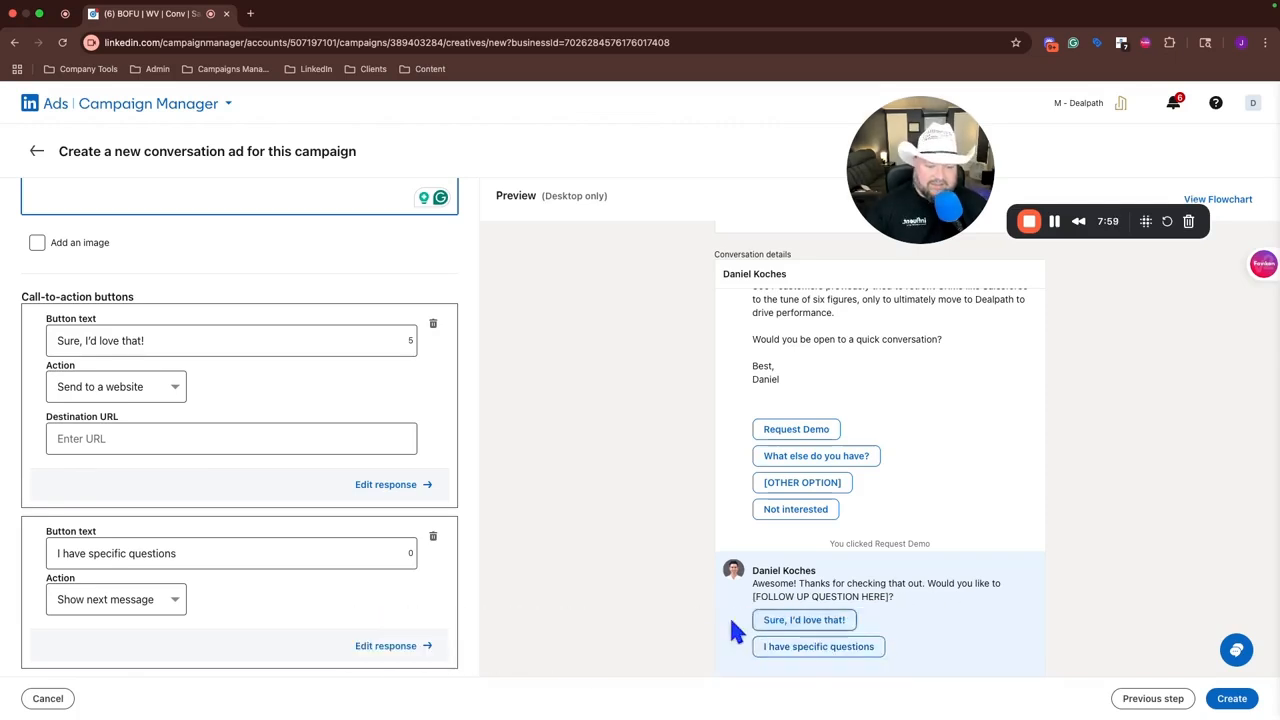
{"action": "left_click", "coordinate": [272, 452]}
{"action": "scroll", "coordinate": [268, 571], "scroll_direction": "up", "scroll_amount": 1}
{"action": "left_click", "coordinate": [269, 573]}
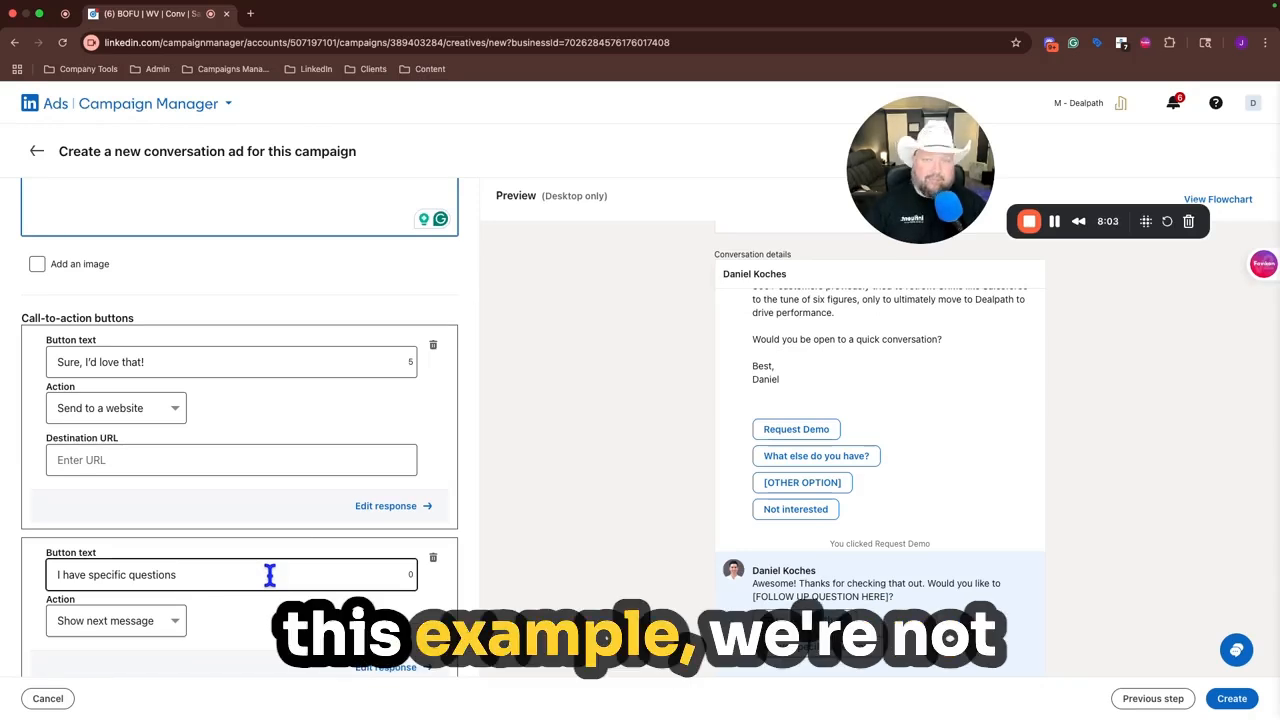
{"action": "left_click", "coordinate": [365, 600]}
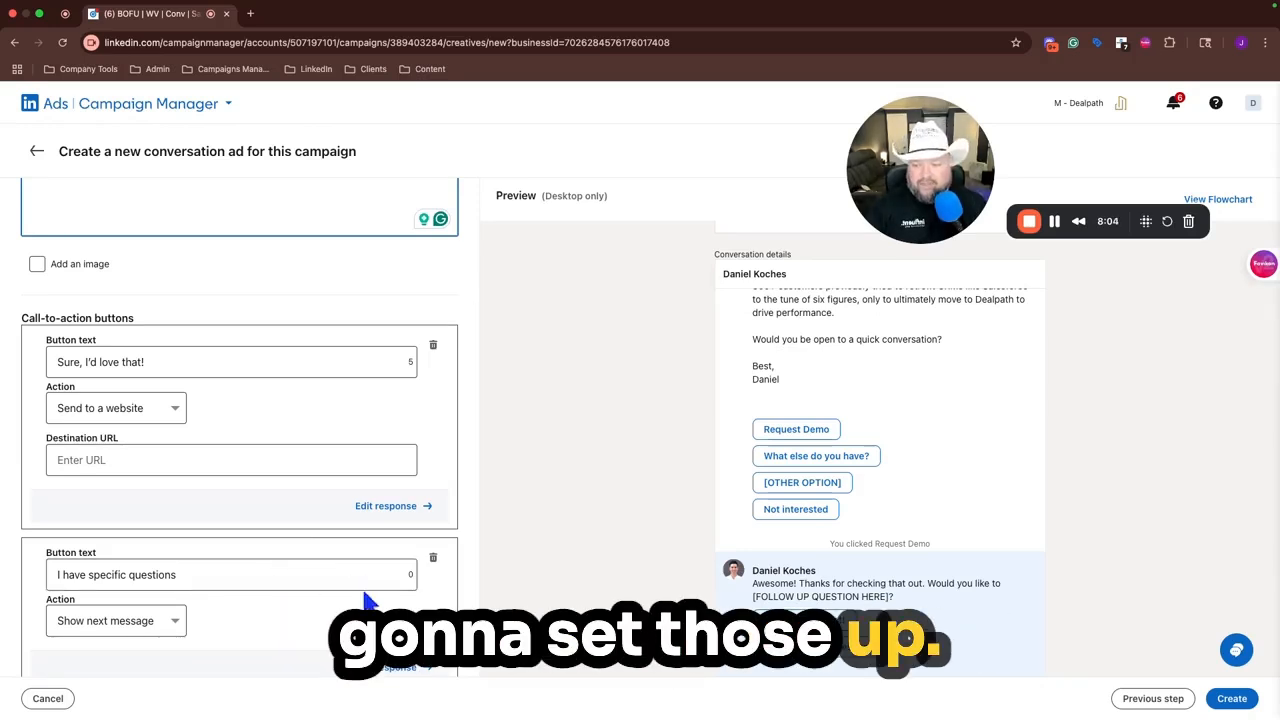
Delete the "I have specific questions" and "Sure, I'd love that!" buttons from the follow-up message.
{"action": "left_click", "coordinate": [438, 562]}
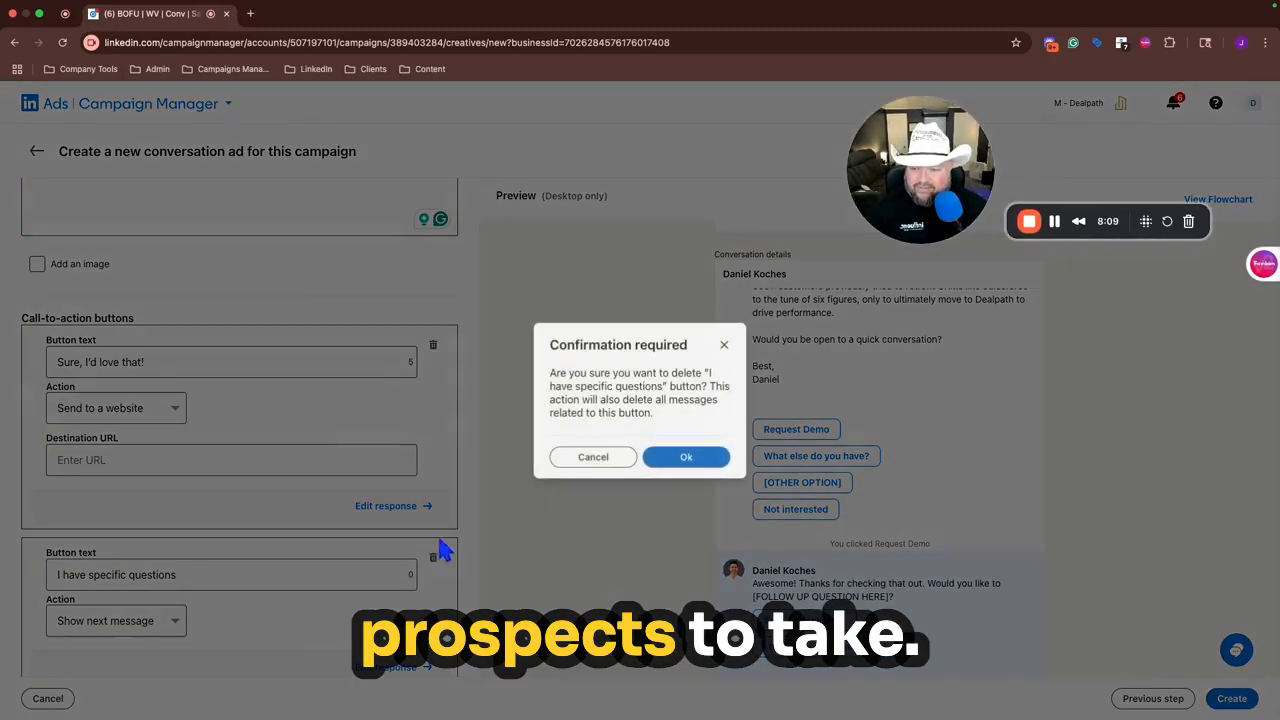
{"action": "left_click", "coordinate": [688, 456]}
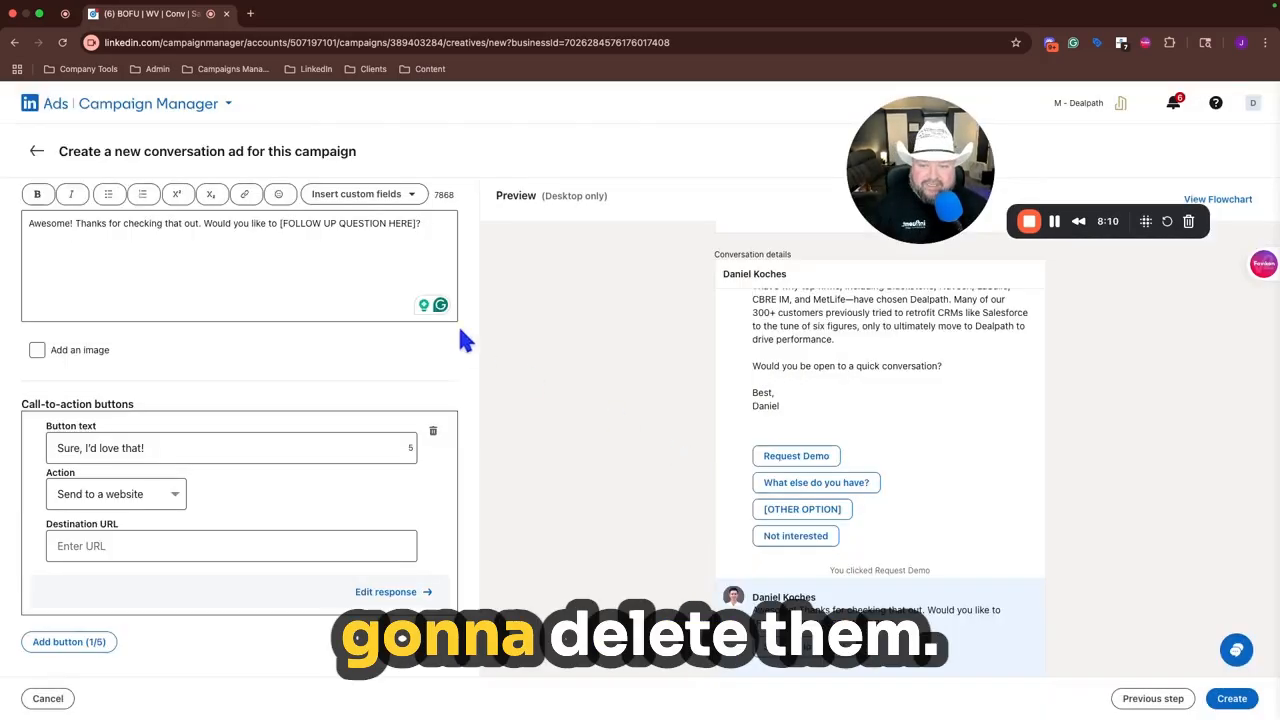
{"action": "left_click", "coordinate": [433, 431]}
{"action": "left_click", "coordinate": [686, 457]}
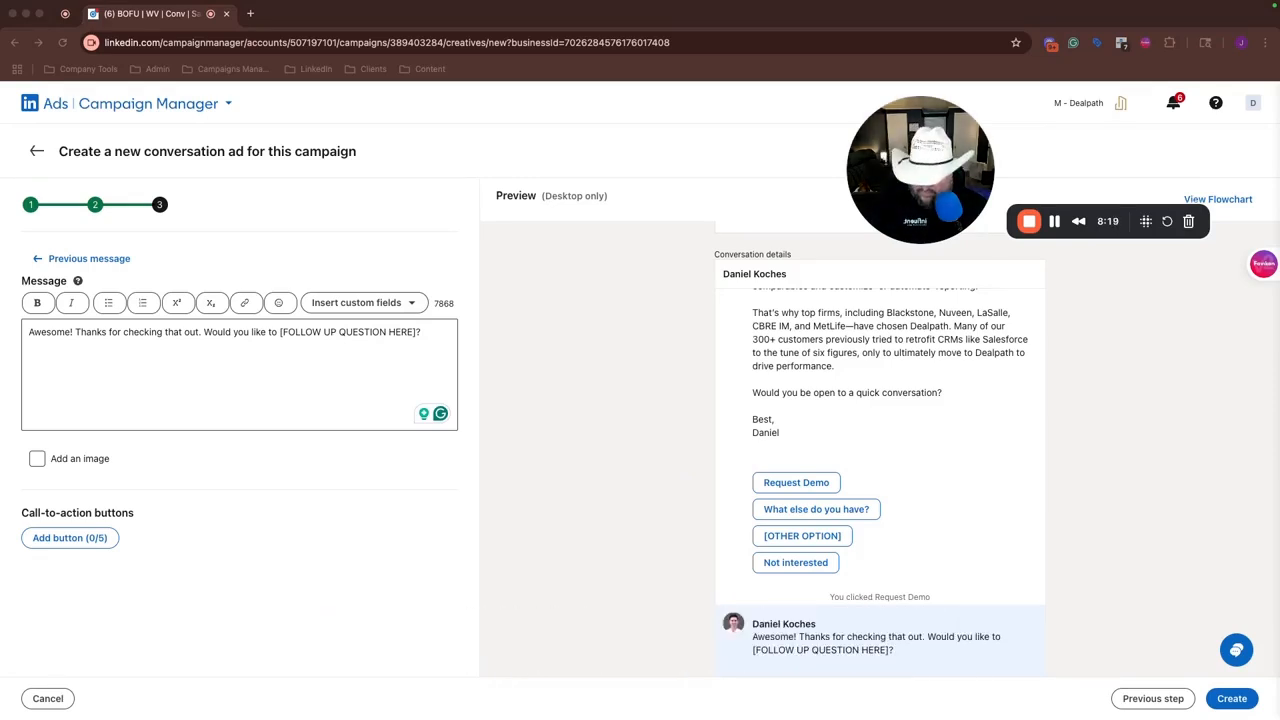
Replace the follow-up message with "We're happy to show you how firms rely on Dealpath as their source of truth for data, insights, and execution.".
{"action": "left_click", "coordinate": [246, 346]}
{"action": "left_click", "coordinate": [249, 331]}
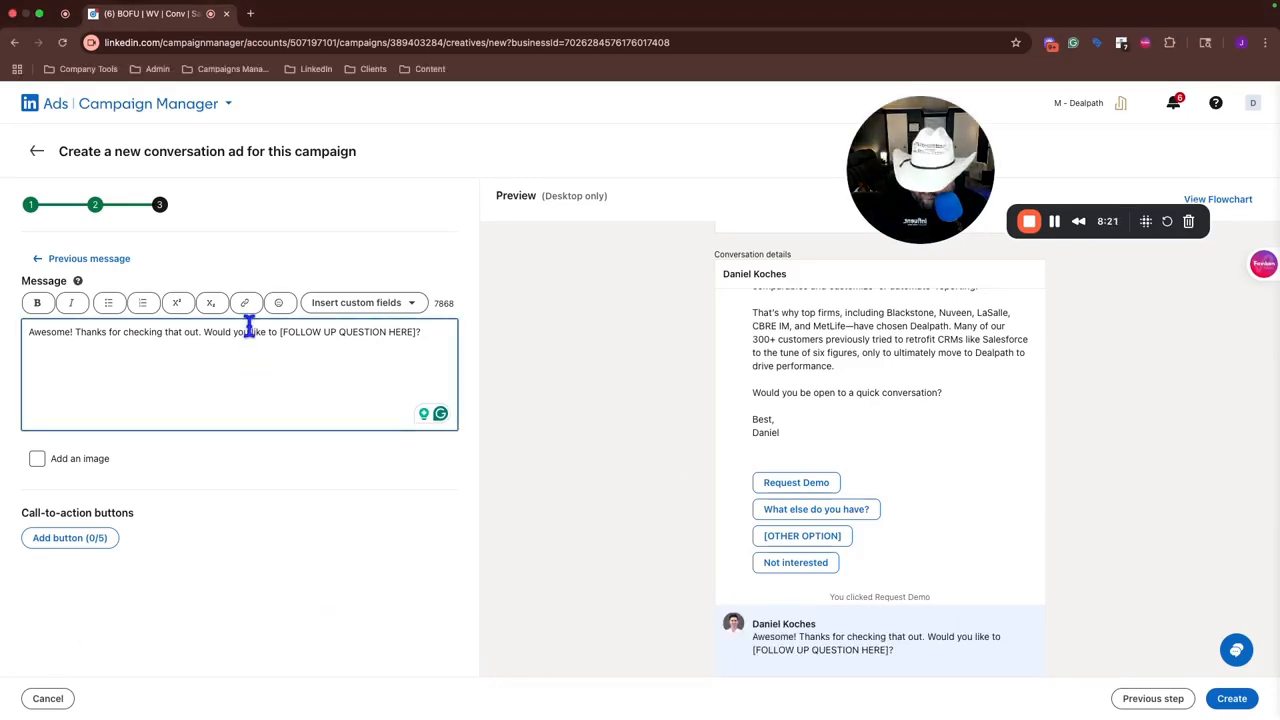
{"action": "key", "text": "ctrl+a"}
{"action": "type", "text": "we're happy to show you how firms rely on Dealpath as their source of truth for data, insights, and execution."}
{"action": "mouse_move", "coordinate": [35, 335]}
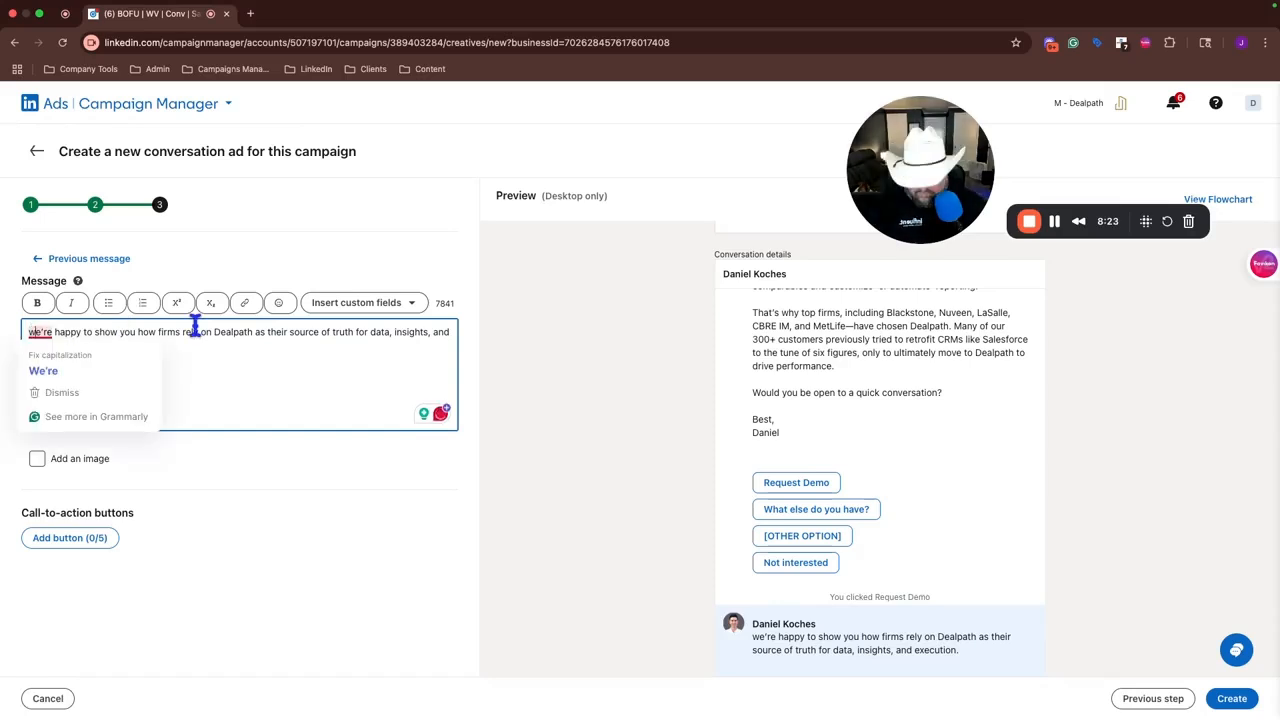
{"action": "left_click", "coordinate": [43, 369]}
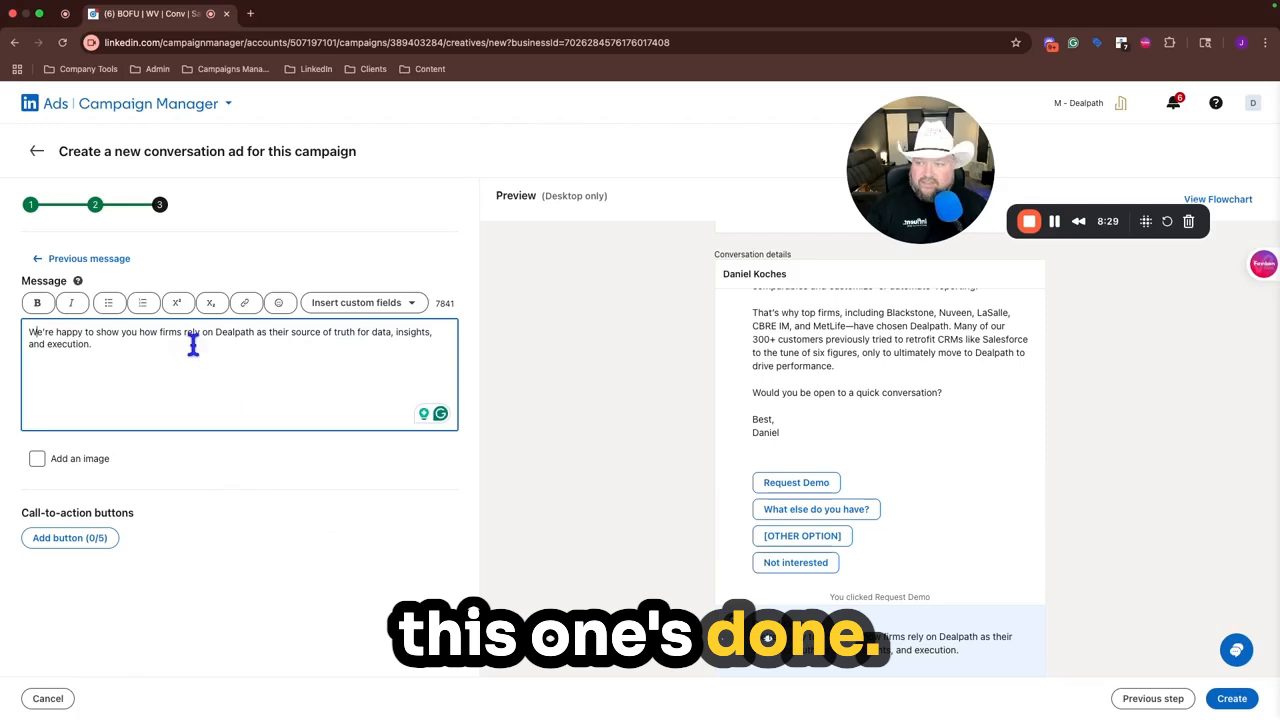
Return to the introduction message and rename the "What else do you have?" button as "Why a CRM isn't enough".
{"action": "left_click", "coordinate": [100, 257]}
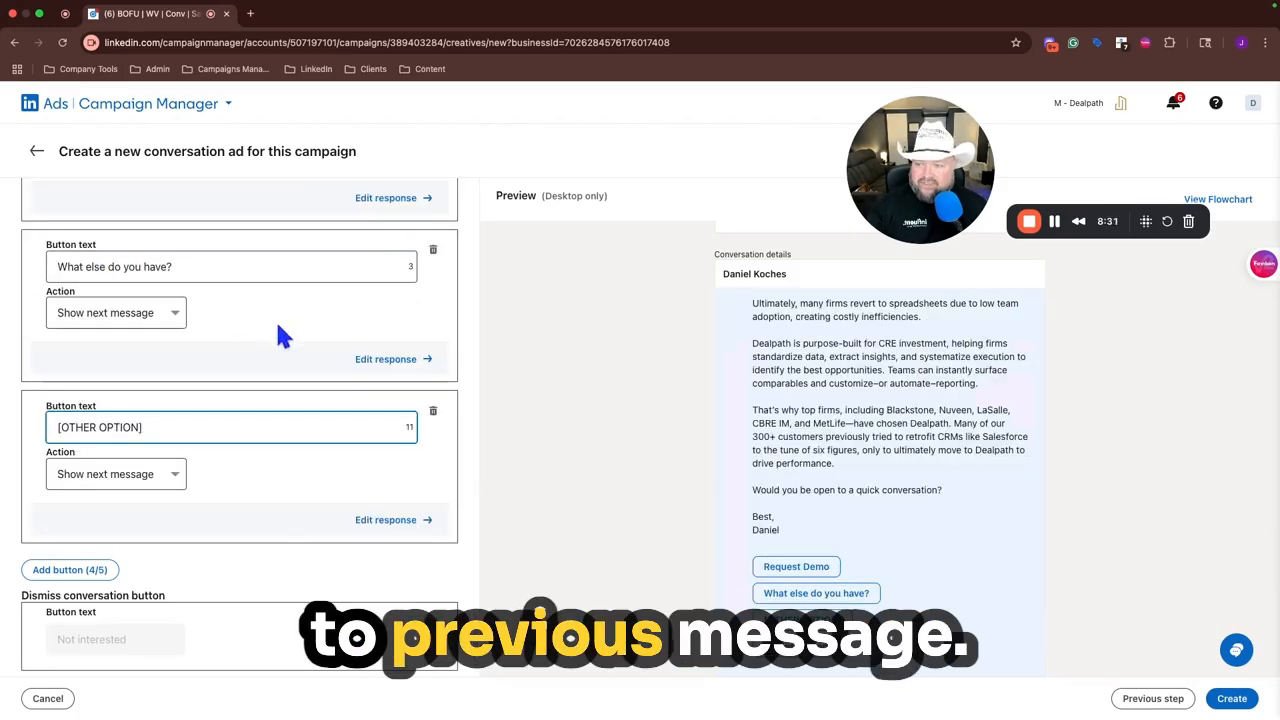
{"action": "scroll", "coordinate": [277, 330], "scroll_direction": "up", "scroll_amount": 5}
{"action": "scroll", "coordinate": [214, 323], "scroll_direction": "down", "scroll_amount": 3}
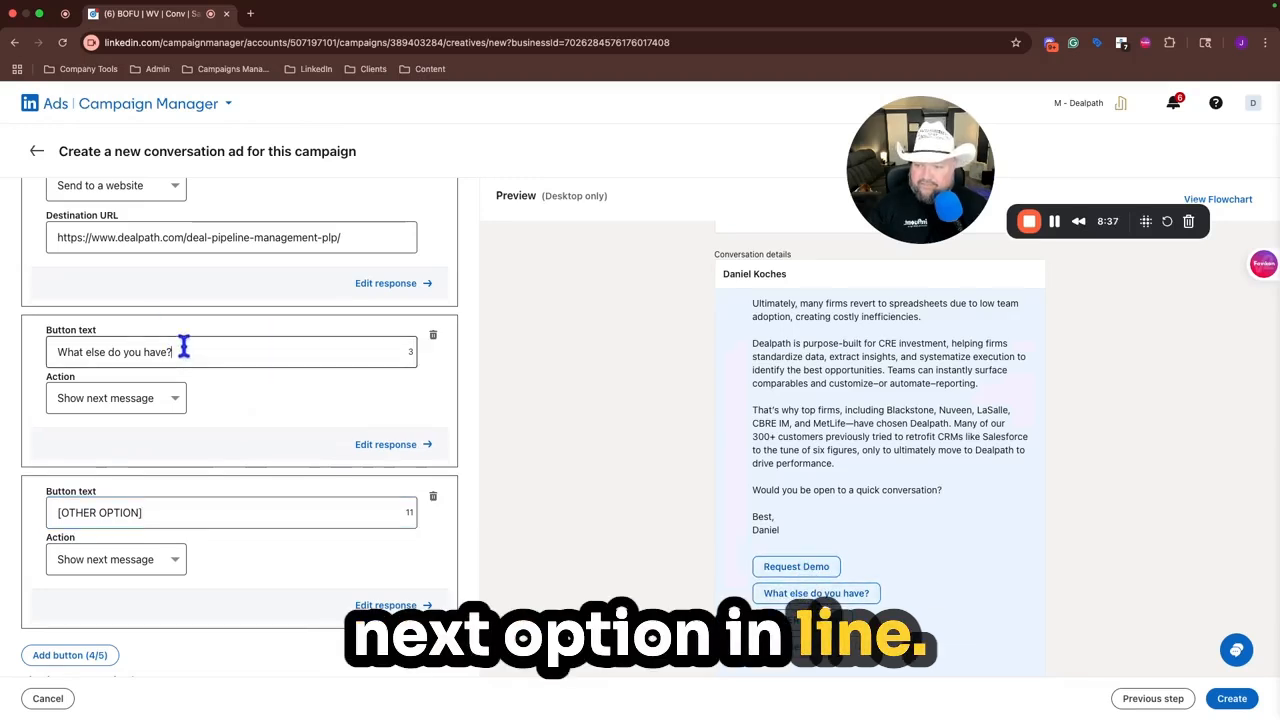
{"action": "triple_click", "coordinate": [184, 348]}
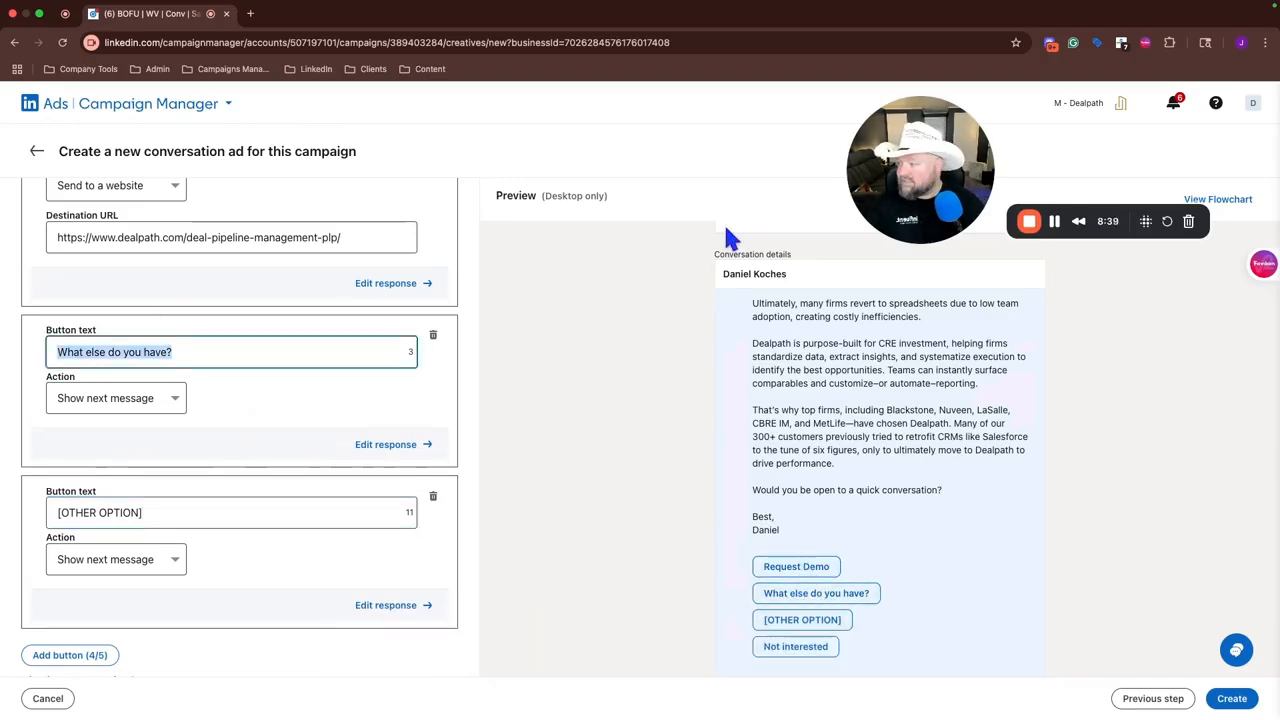
{"action": "type", "text": "Why a C"}
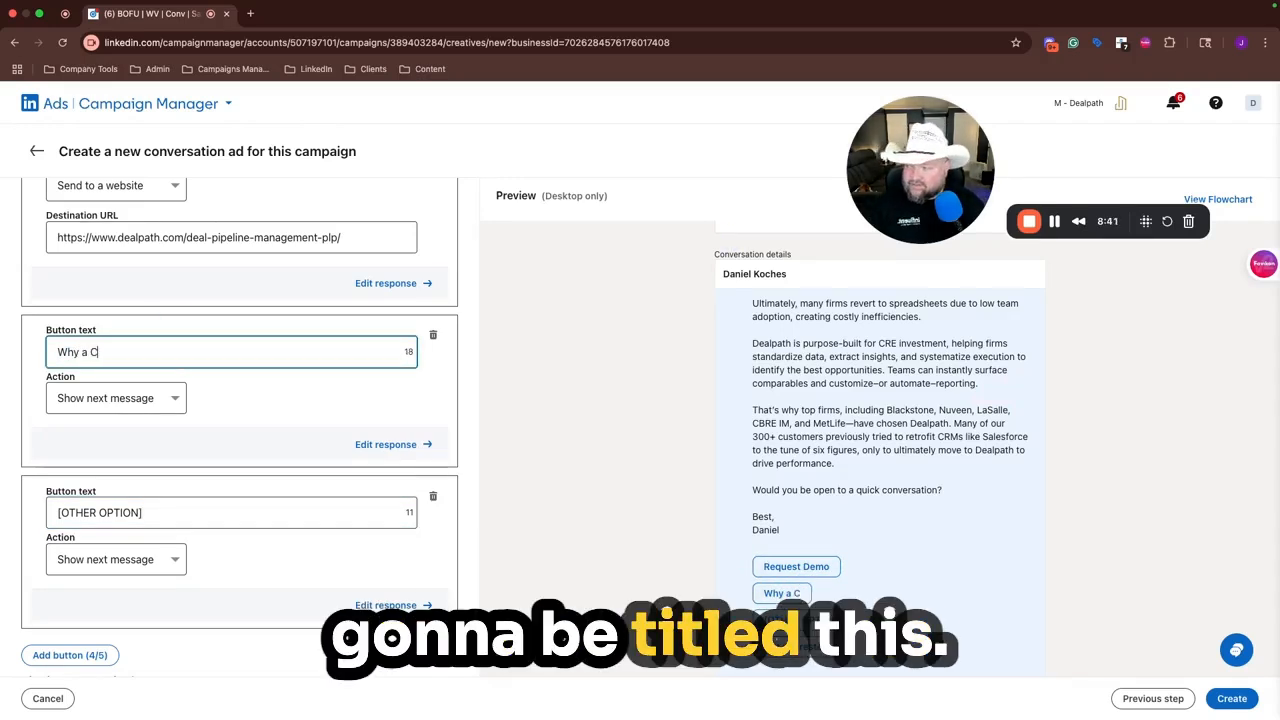
{"action": "type", "text": "RM isn't enough"}
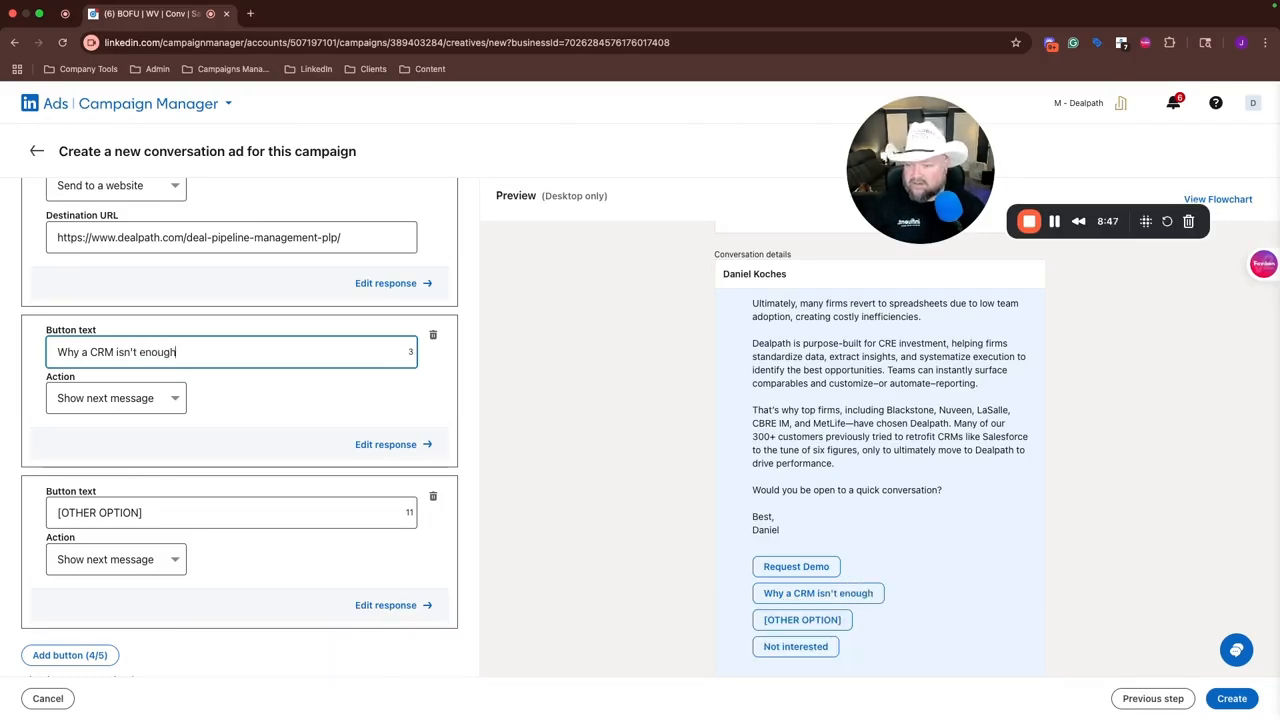
{"action": "left_click", "coordinate": [163, 400]}
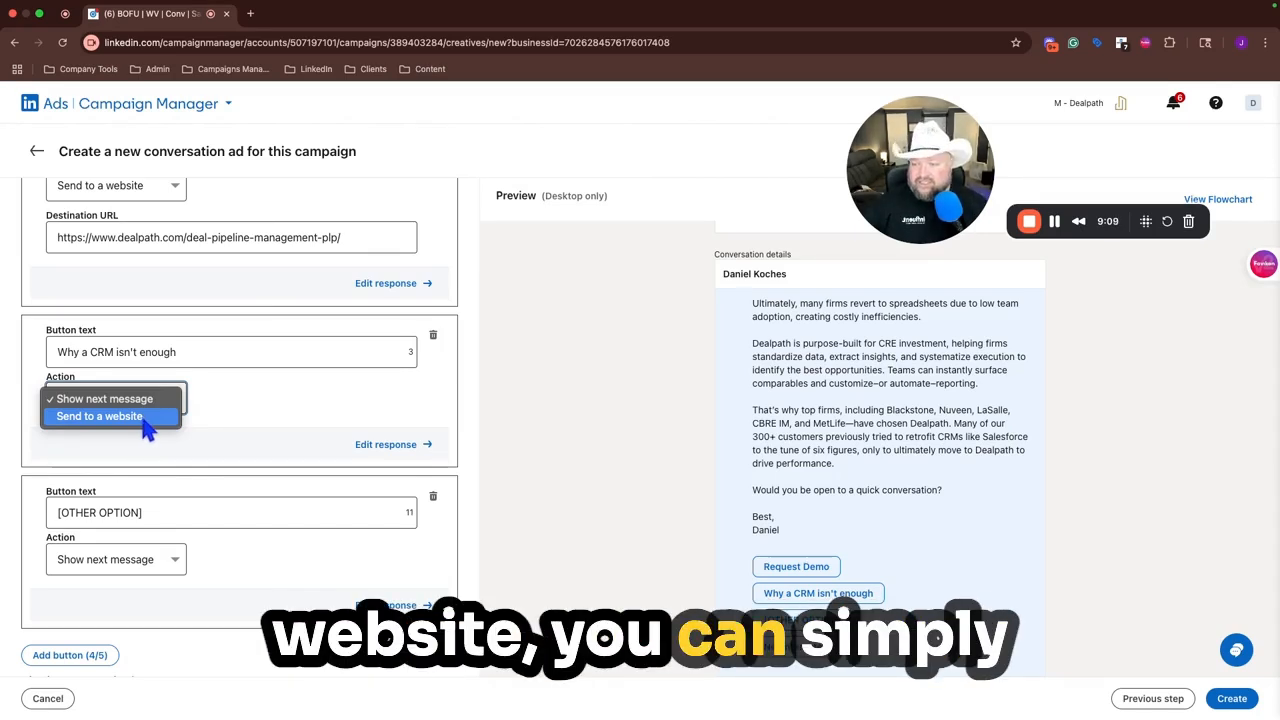
{"action": "key", "text": "Escape"}
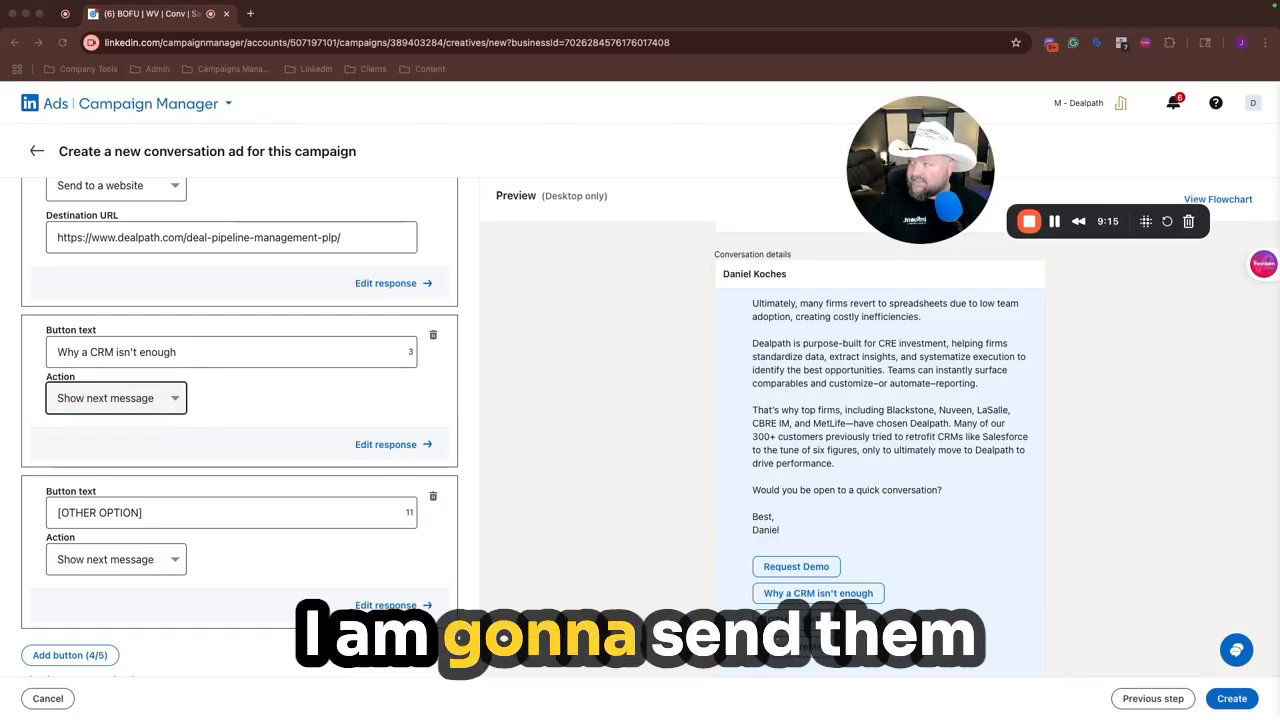
{"action": "left_click", "coordinate": [44, 174]}
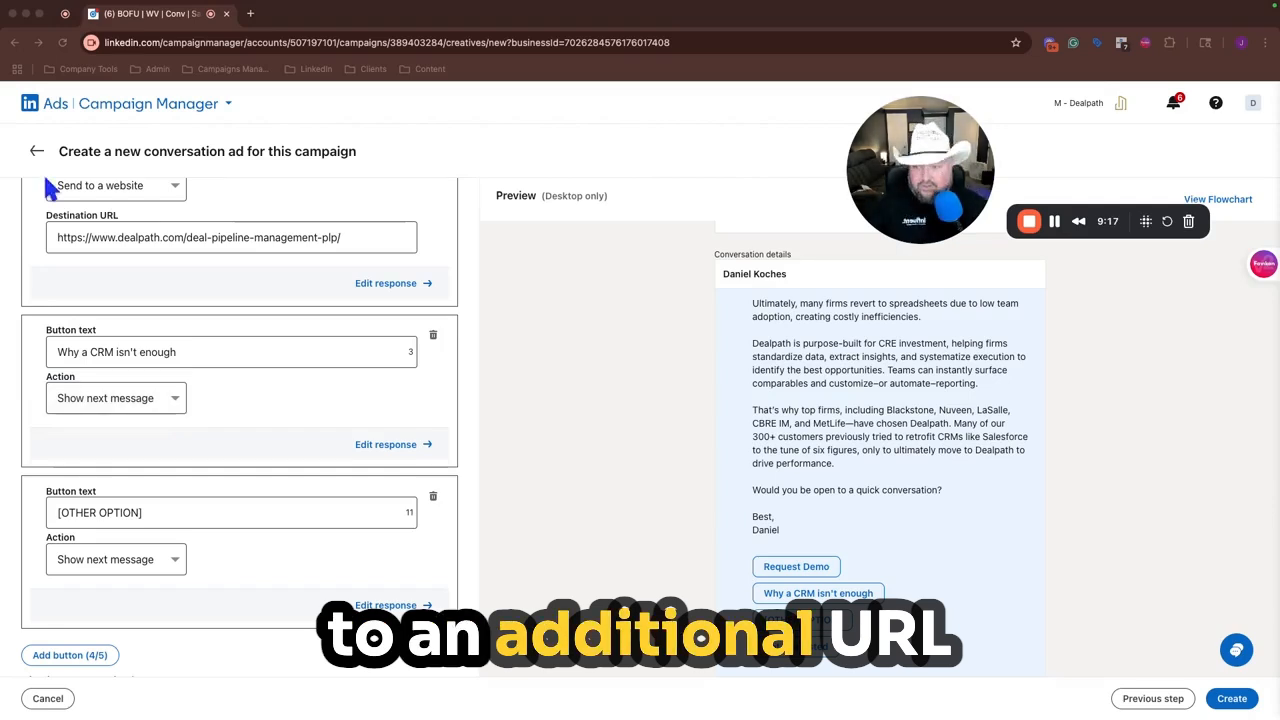
{"action": "left_click", "coordinate": [163, 400]}
{"action": "left_click", "coordinate": [134, 420]}
{"action": "left_click", "coordinate": [254, 449]}
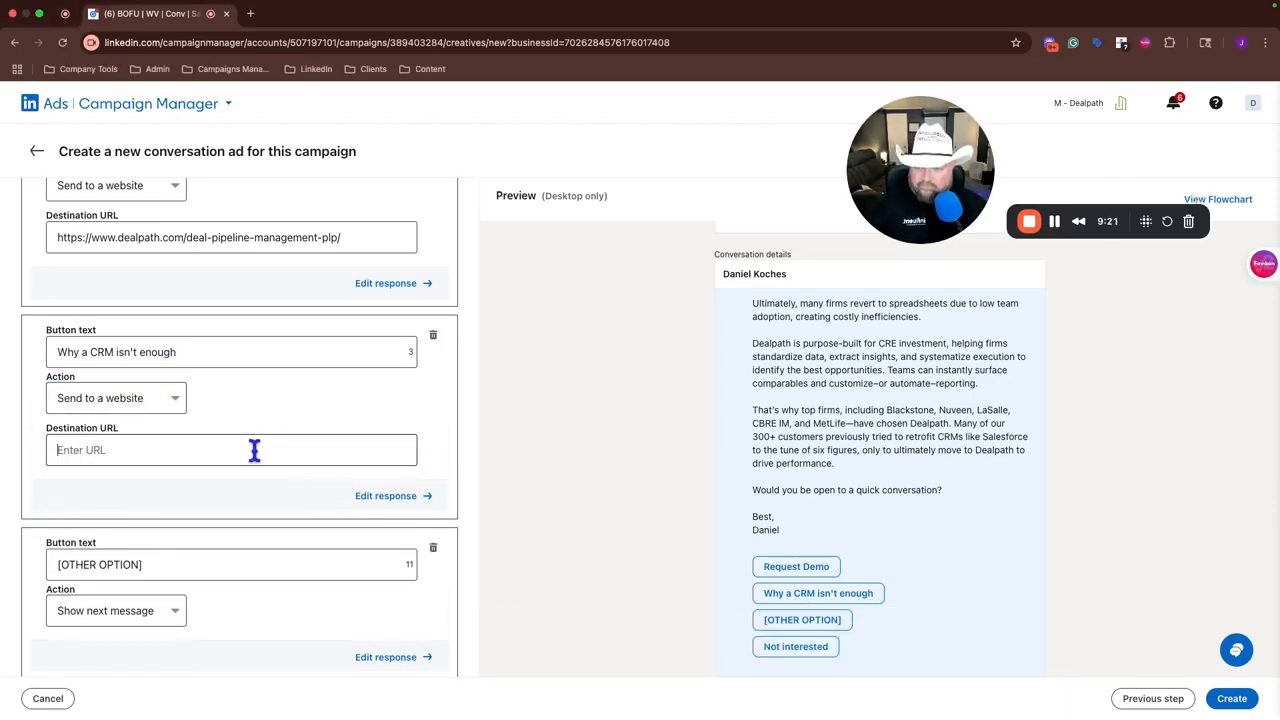
{"action": "type", "text": "https://www.dealpath.com/blog/crm-isnt-enough-commercial-real-estate"}
Replace the CRM response message with "Check out the link to learn why purpose-built deal management platforms like Dealpath have become essential for tracking your deal pipeline…".
{"action": "left_click", "coordinate": [390, 496]}
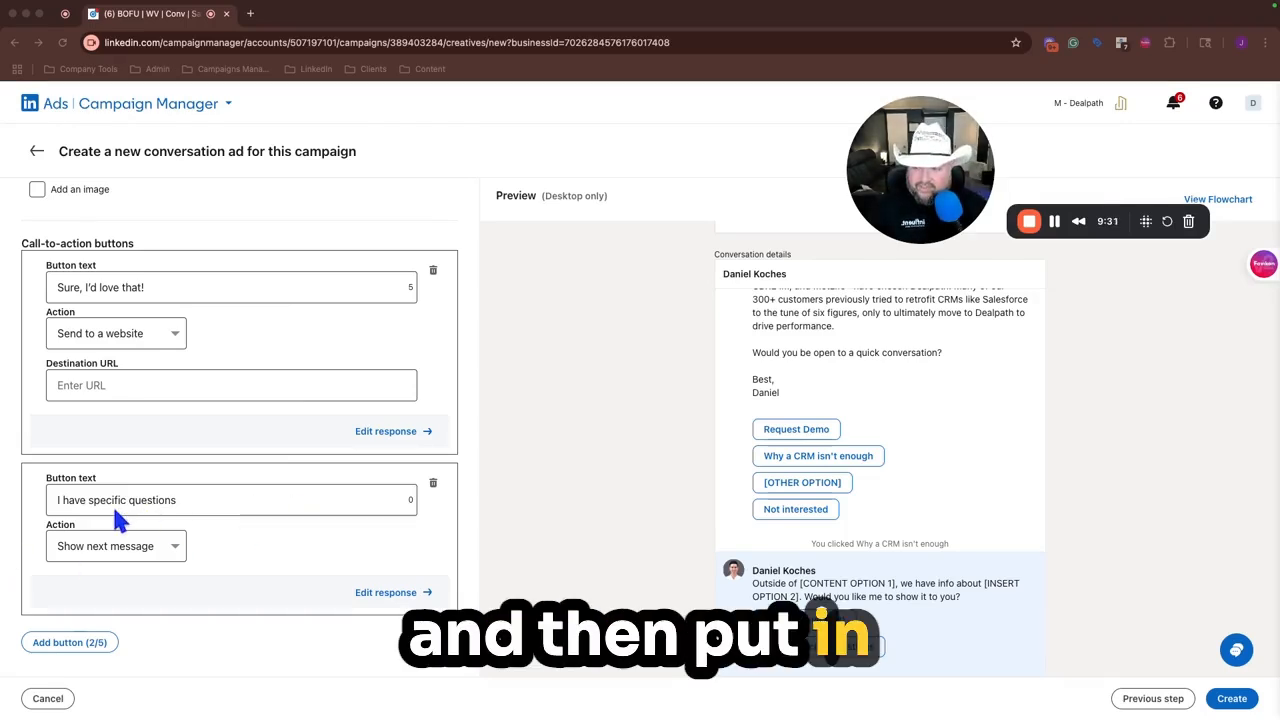
{"action": "scroll", "coordinate": [226, 378], "scroll_direction": "up", "scroll_amount": 3}
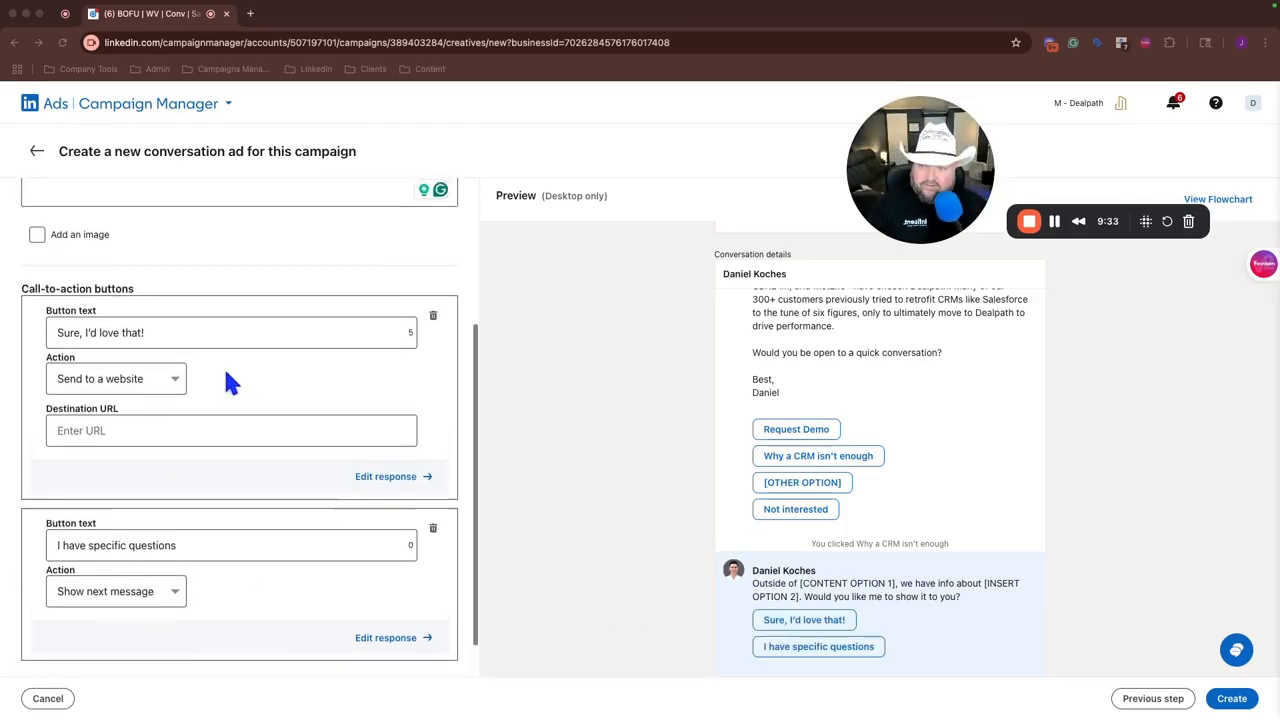
{"action": "scroll", "coordinate": [226, 378], "scroll_direction": "up", "scroll_amount": 3}
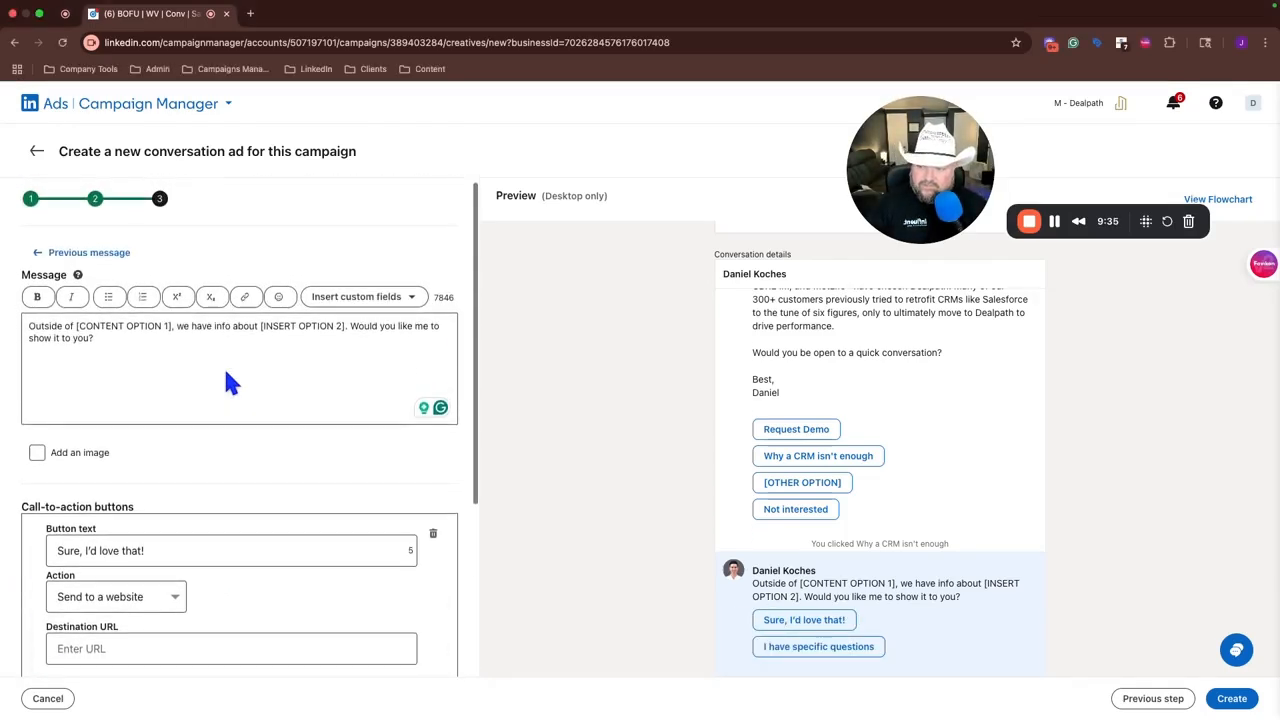
{"action": "triple_click", "coordinate": [226, 371]}
{"action": "type", "text": "Check out the link to learn why purpose-built deal management platforms like Dealpath have become essential for tracking your deal pipeline and gaining real-time insight into asset performance and market activity."}
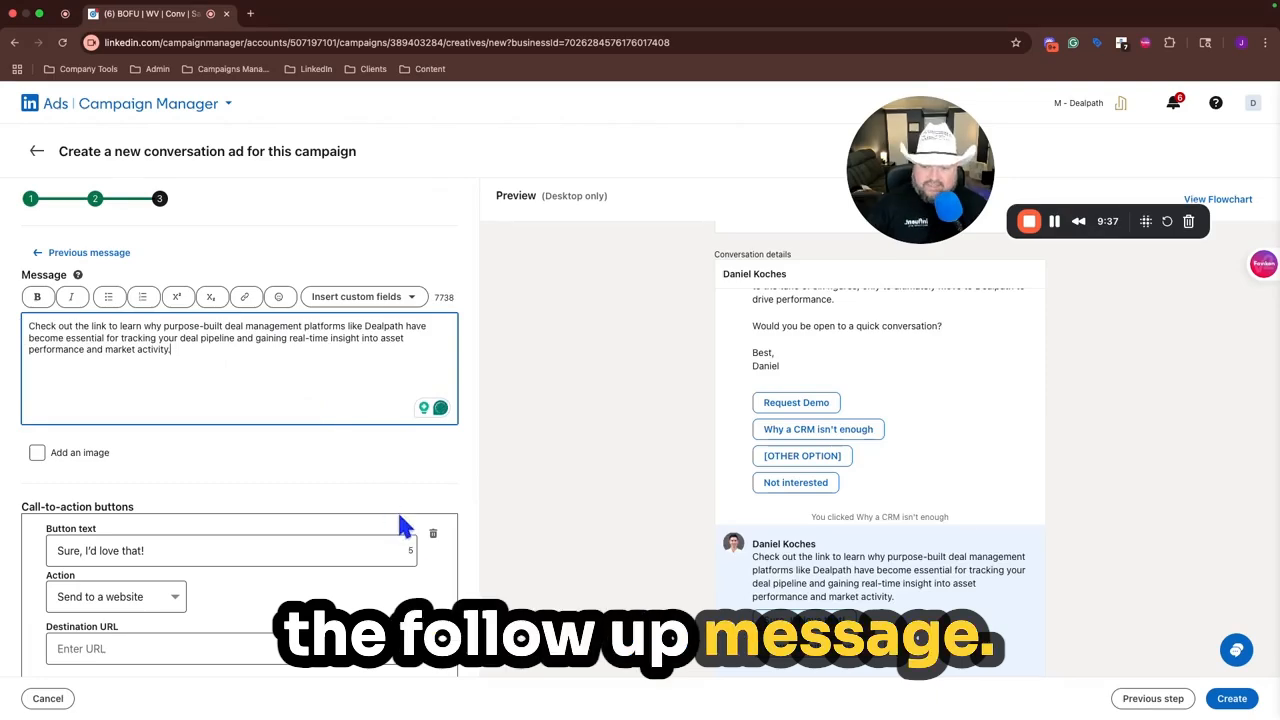
Delete the "Sure, I'd love that!" and "I have specific questions" buttons from the response to "Why a CRM isn't enough".
{"action": "left_click", "coordinate": [433, 535]}
{"action": "left_click", "coordinate": [676, 456]}
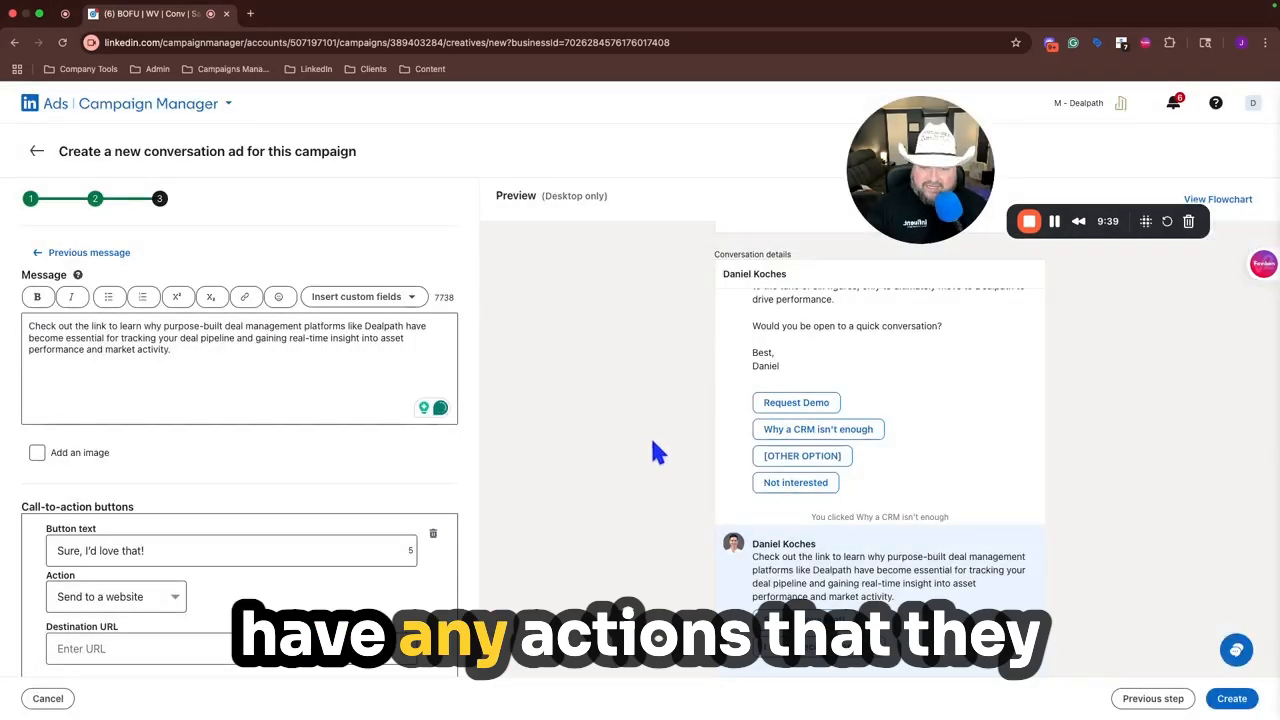
{"action": "left_click", "coordinate": [434, 534]}
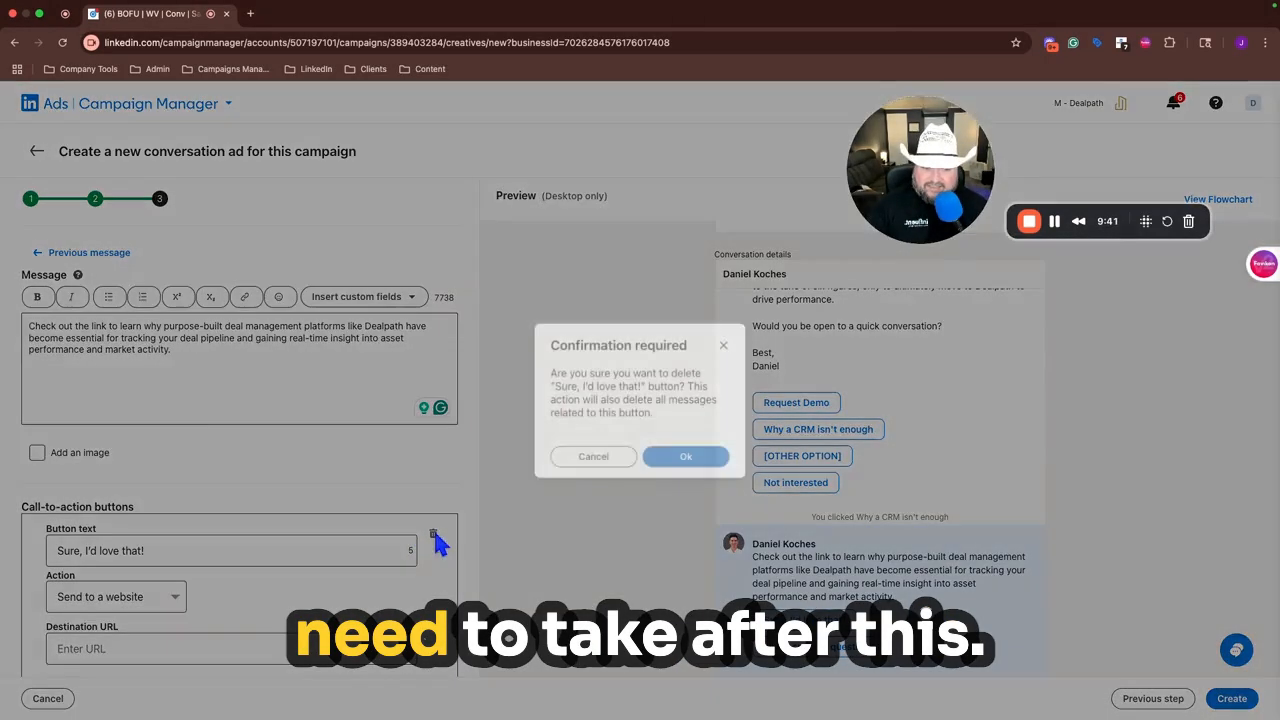
{"action": "left_click", "coordinate": [708, 457]}
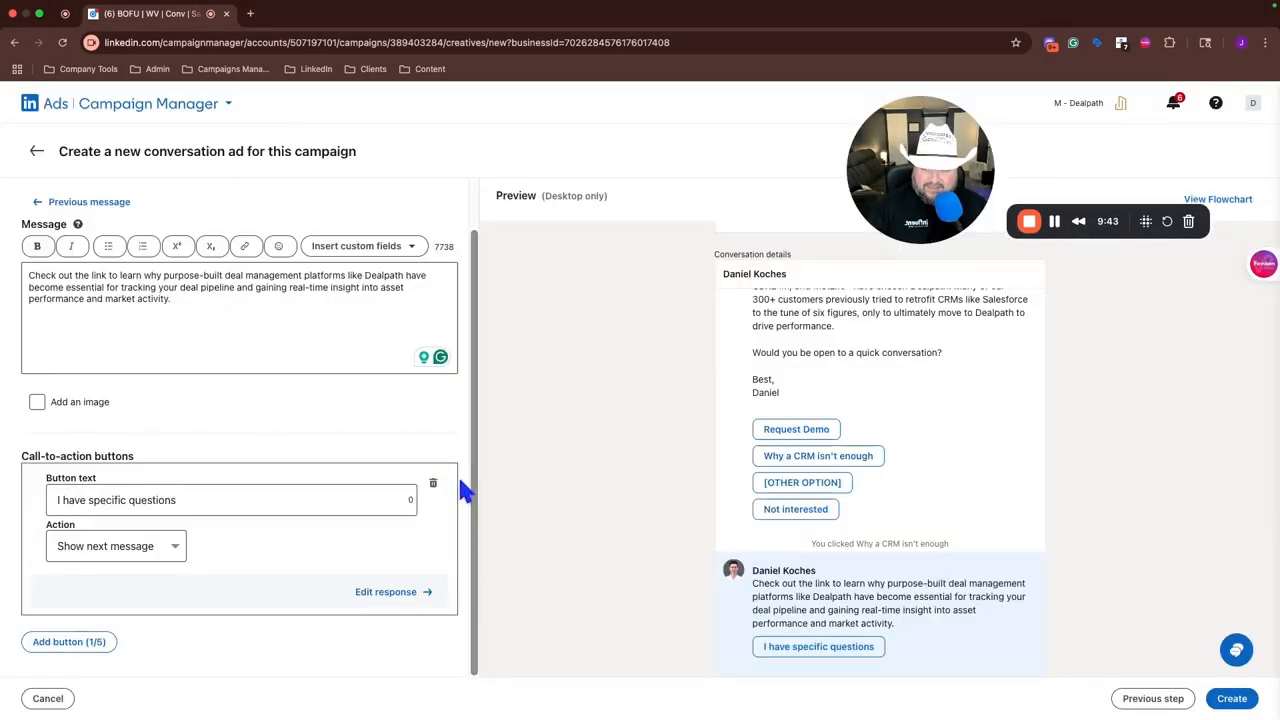
{"action": "left_click", "coordinate": [436, 488]}
{"action": "left_click", "coordinate": [690, 457]}
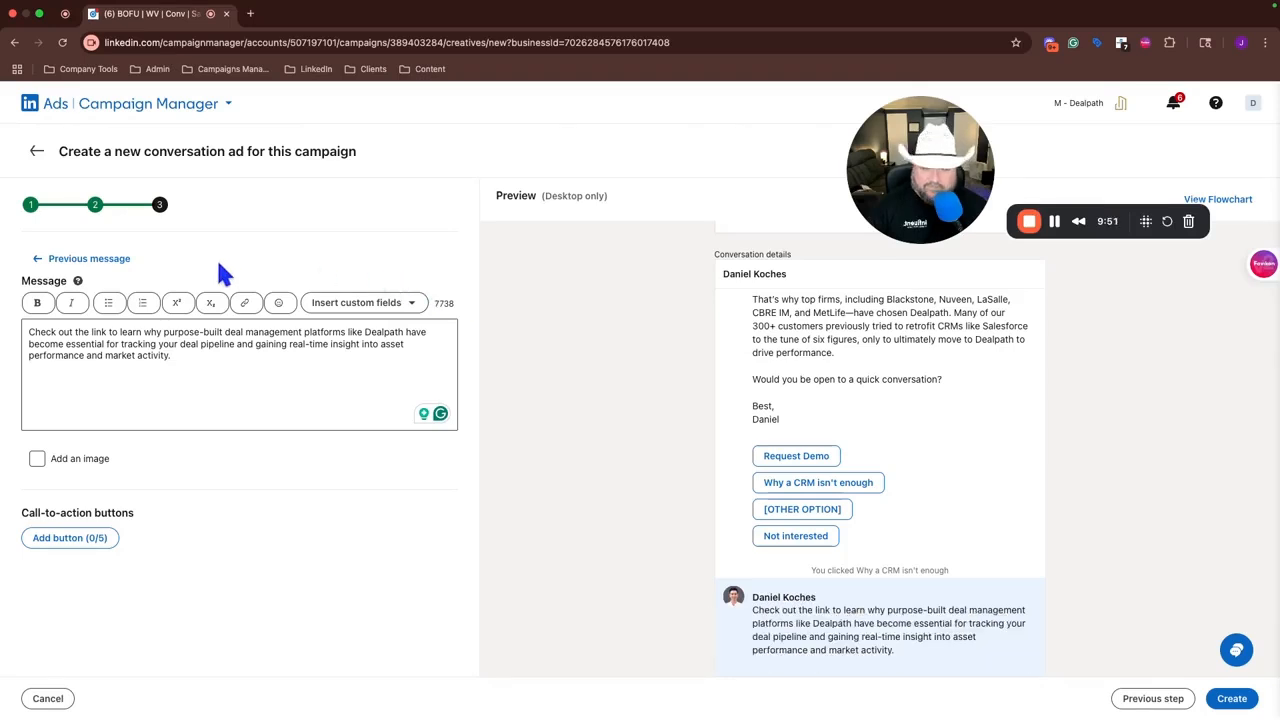
{"action": "left_click", "coordinate": [86, 258]}
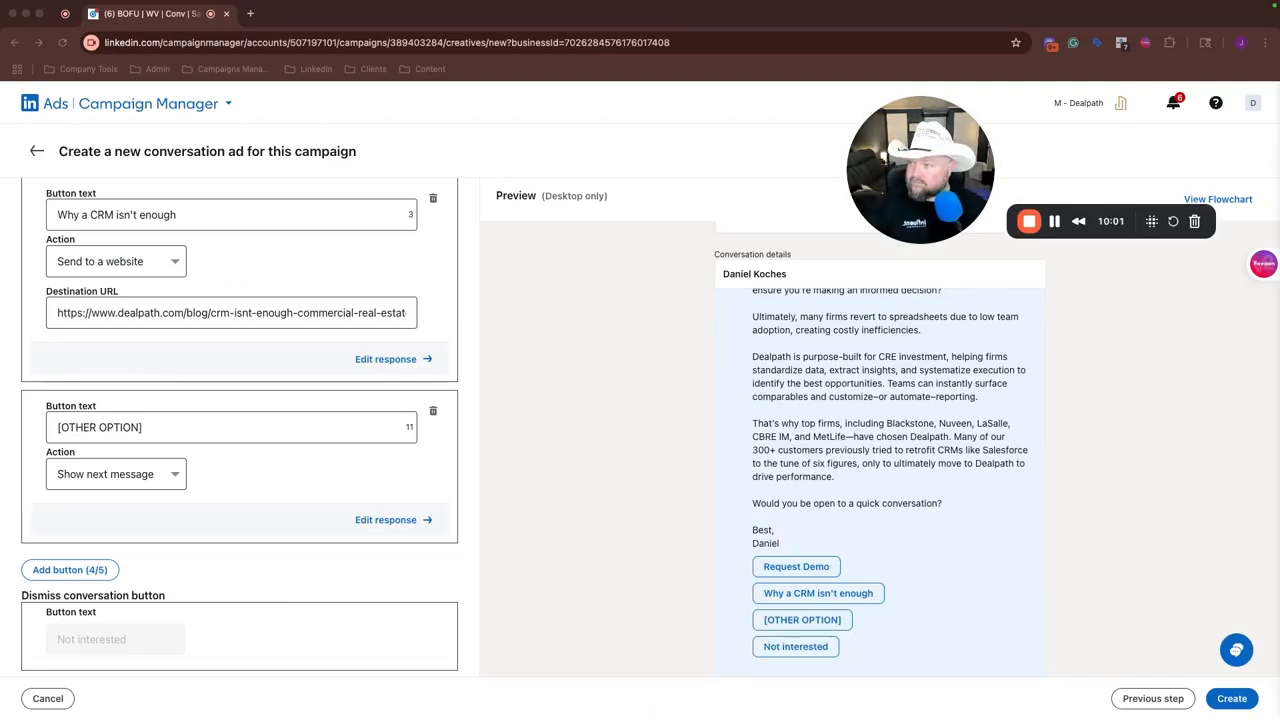
{"action": "triple_click", "coordinate": [143, 420]}
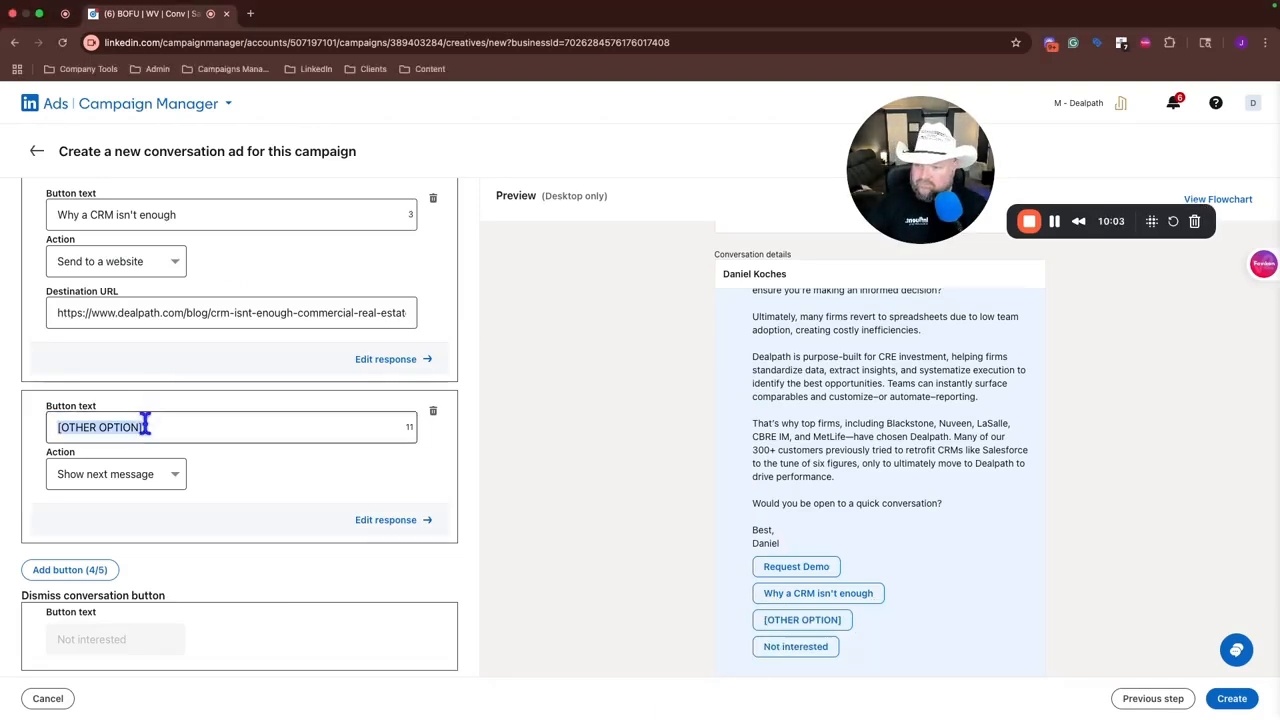
{"action": "type", "text": "See Dealpath"}
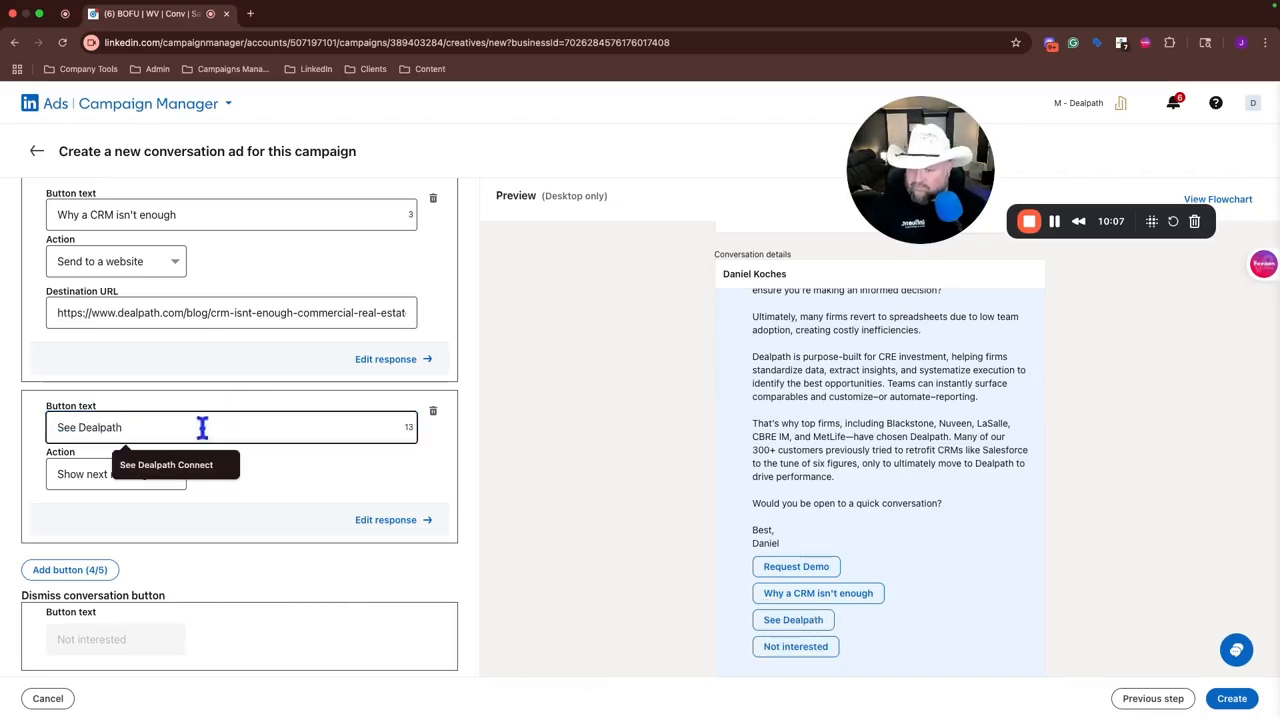
{"action": "left_click", "coordinate": [80, 476]}
{"action": "left_click", "coordinate": [97, 498]}
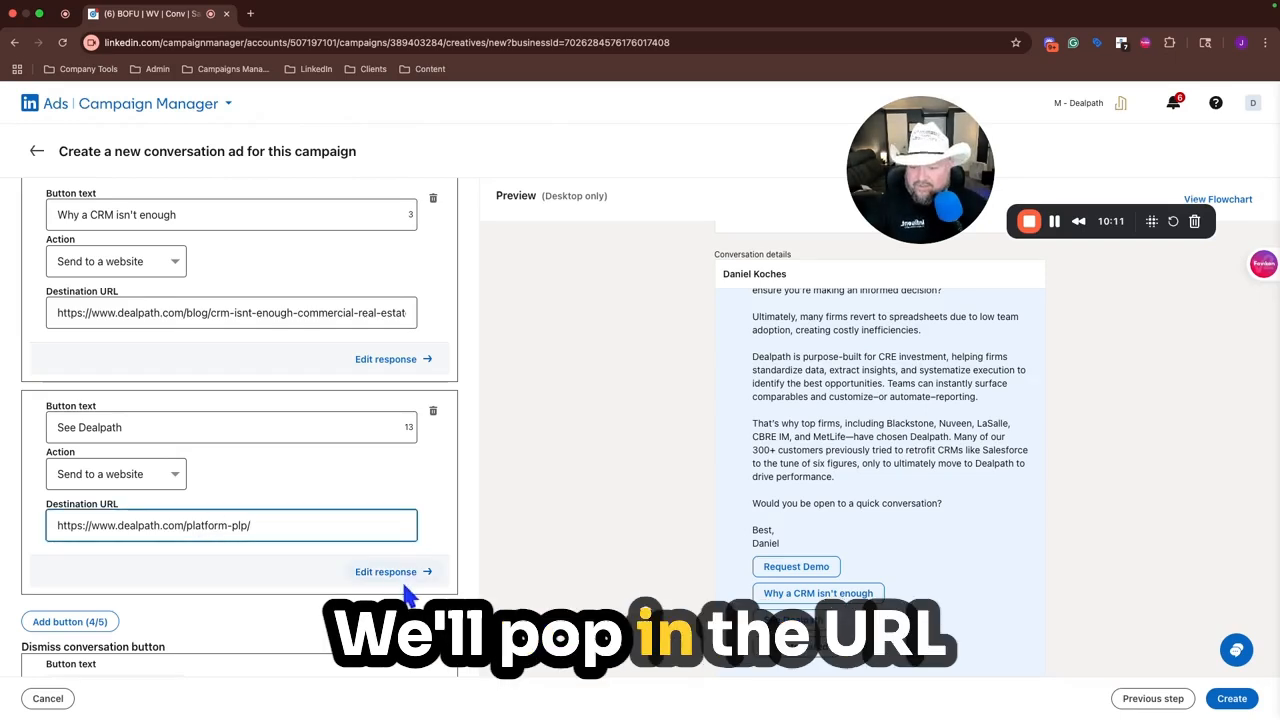
Replace the See Dealpath response message with "Check out the link to learn how Dealpath powers your investment strategy across the entire investment lifecycle.".
{"action": "left_click", "coordinate": [366, 572]}
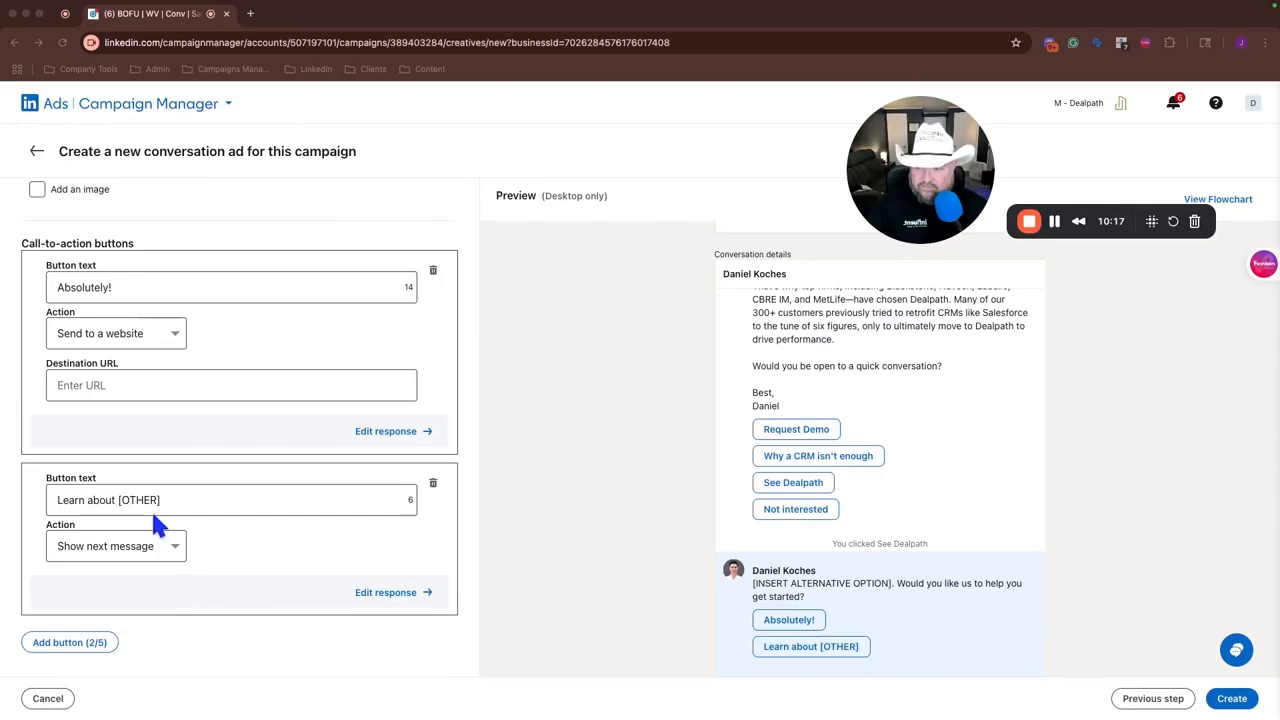
{"action": "scroll", "coordinate": [351, 543], "scroll_direction": "up", "scroll_amount": 5}
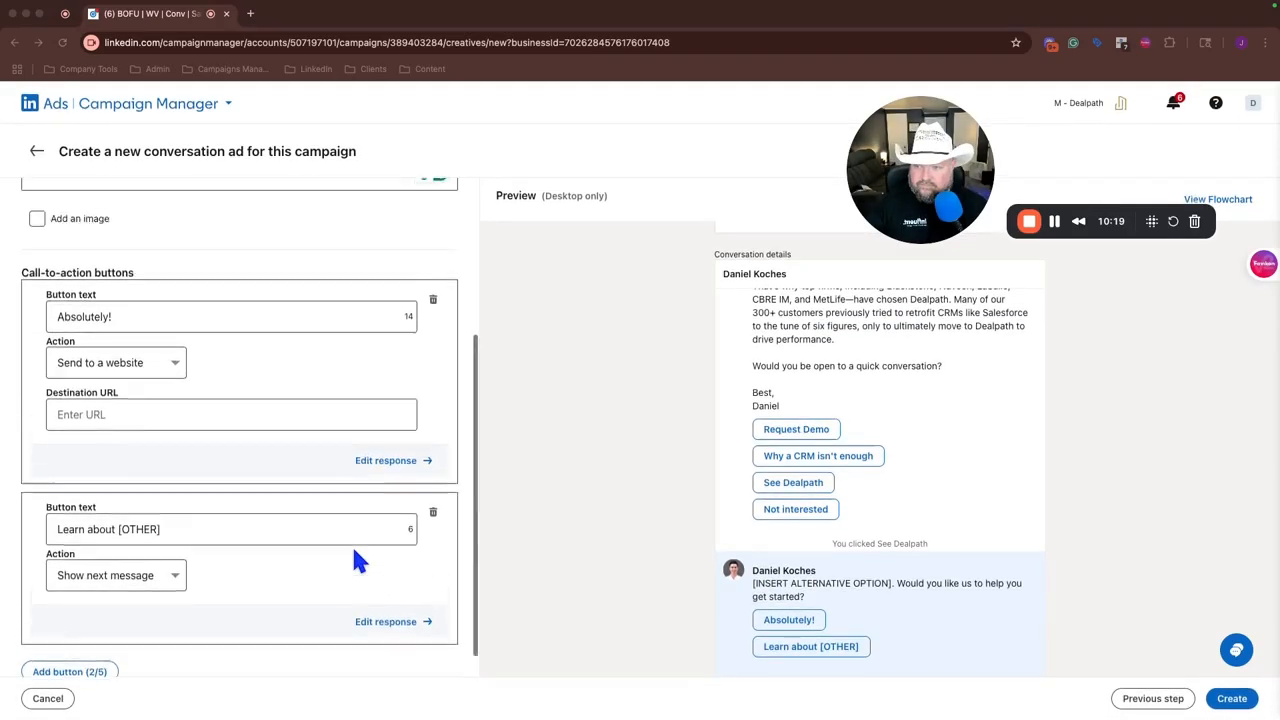
{"action": "triple_click", "coordinate": [351, 337]}
{"action": "type", "text": "Check out the link to learn how Dealpath powers your investment strategy across the entire investment lifecycle."}
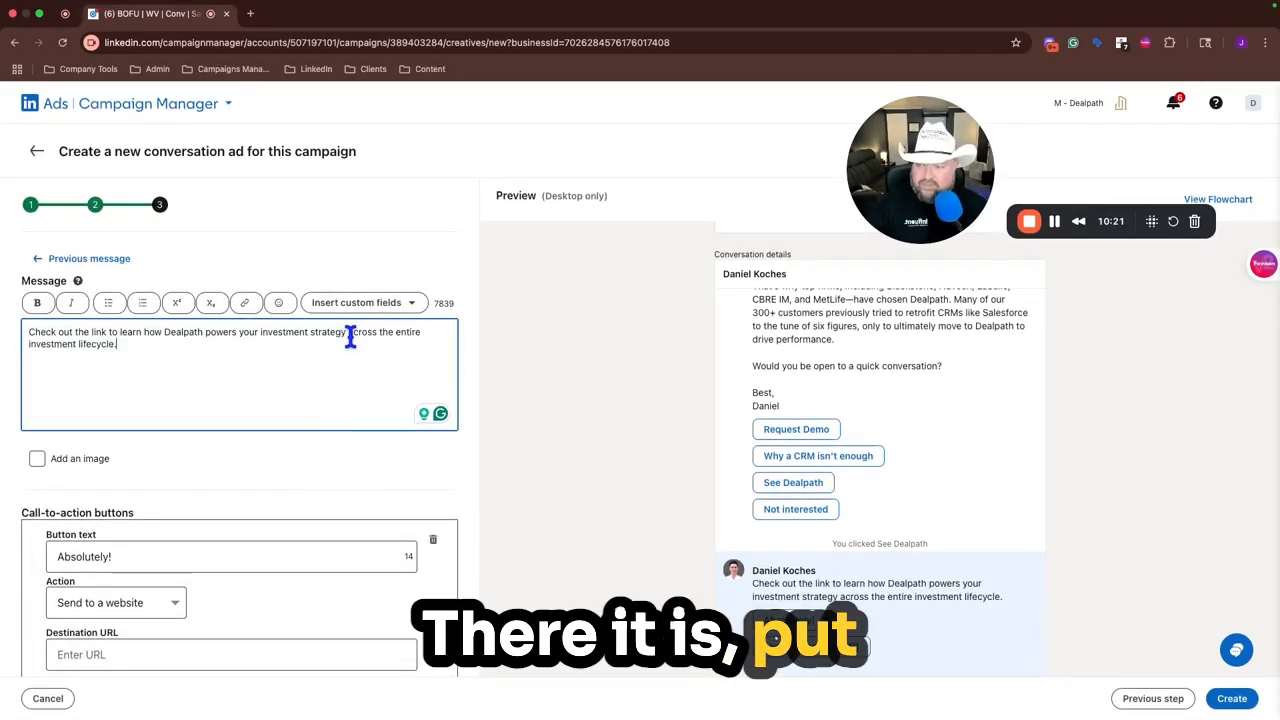
Delete the "Absolutely!" and "Learn about [OTHER]" buttons from the See Dealpath response.
{"action": "scroll", "coordinate": [400, 470], "scroll_direction": "down", "scroll_amount": 3}
{"action": "left_click", "coordinate": [435, 370]}
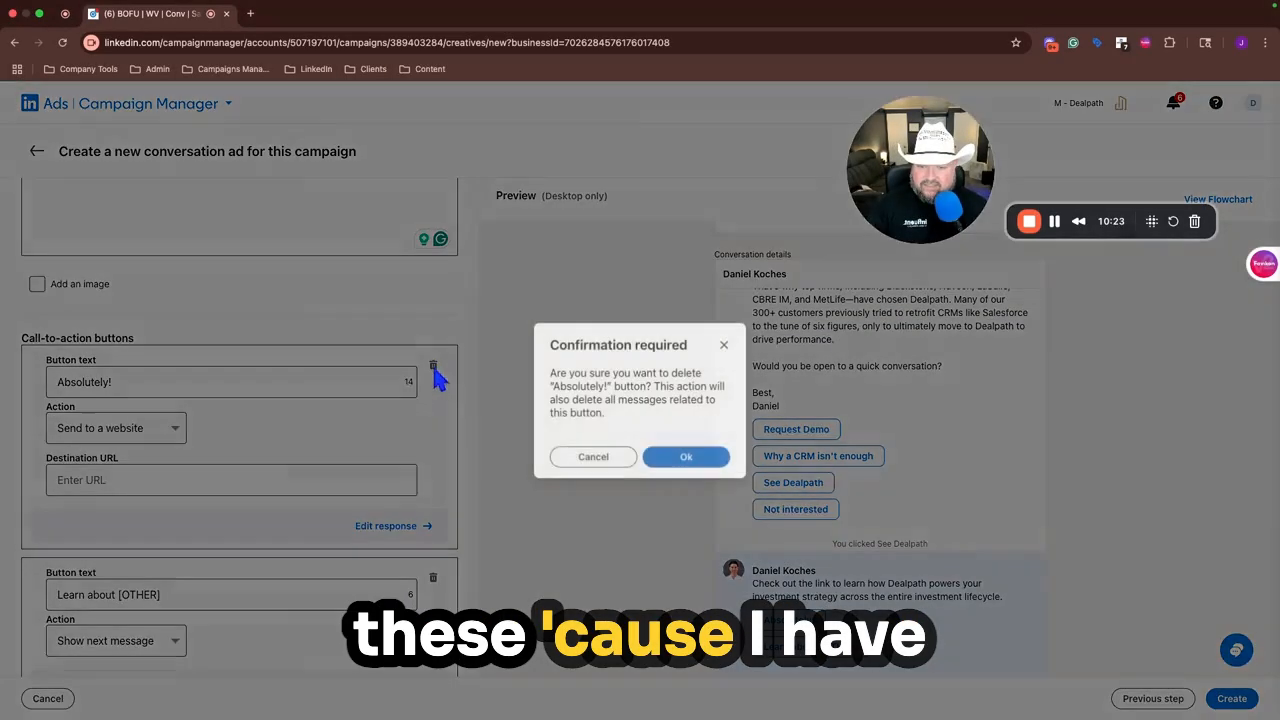
{"action": "left_click", "coordinate": [670, 459]}
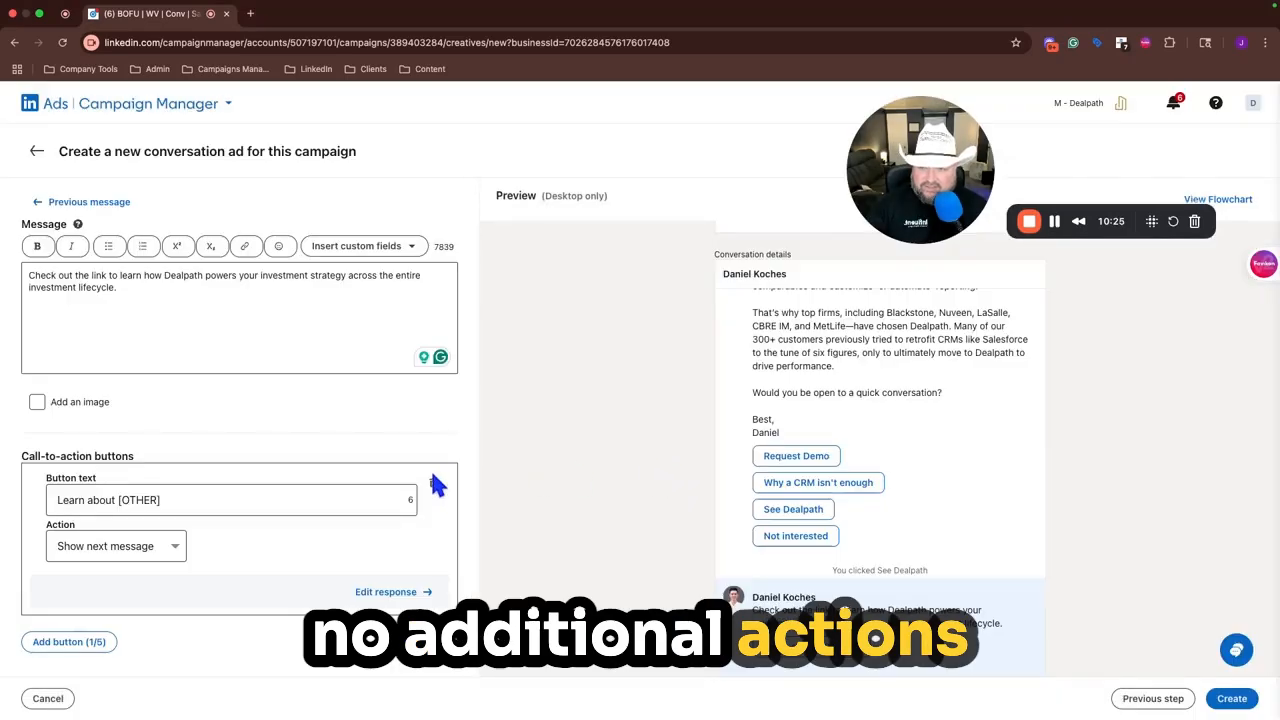
{"action": "left_click", "coordinate": [435, 484]}
{"action": "left_click", "coordinate": [706, 461]}
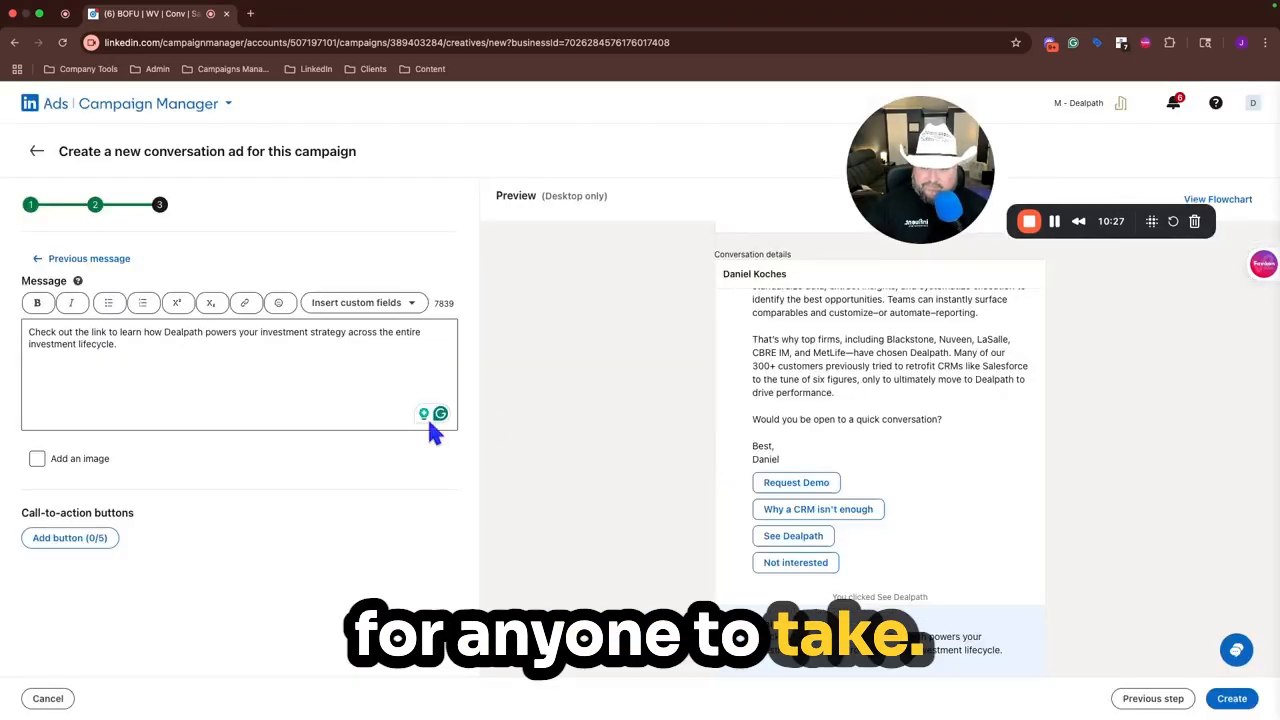
Return to the introduction message, review its buttons and create the conversation ad.
{"action": "left_click", "coordinate": [88, 258]}
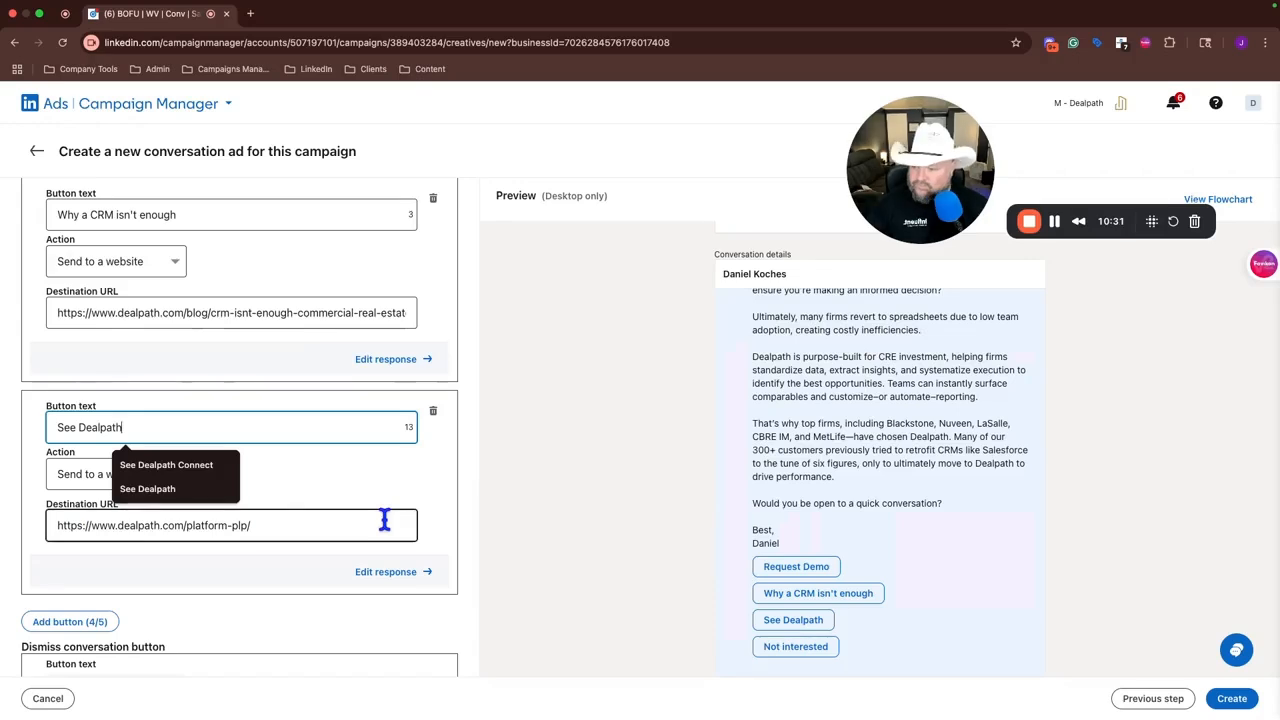
{"action": "scroll", "coordinate": [384, 520], "scroll_direction": "down", "scroll_amount": 2}
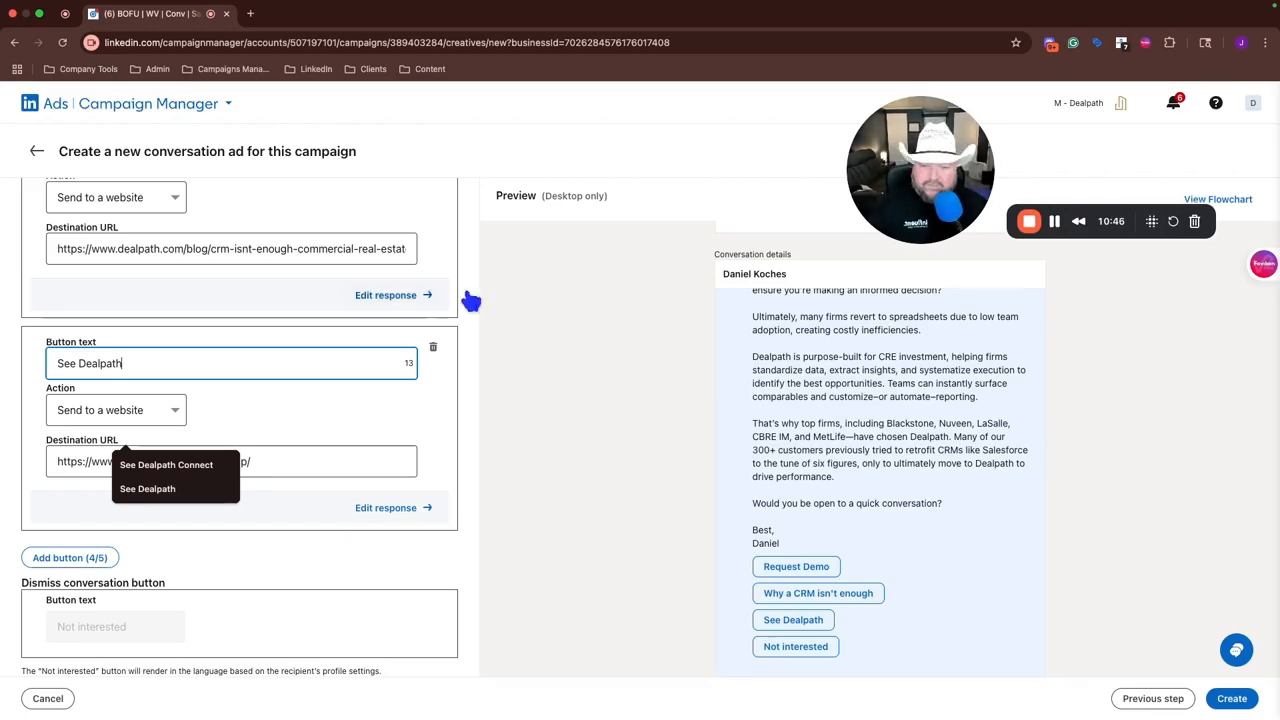
{"action": "left_click", "coordinate": [387, 413]}
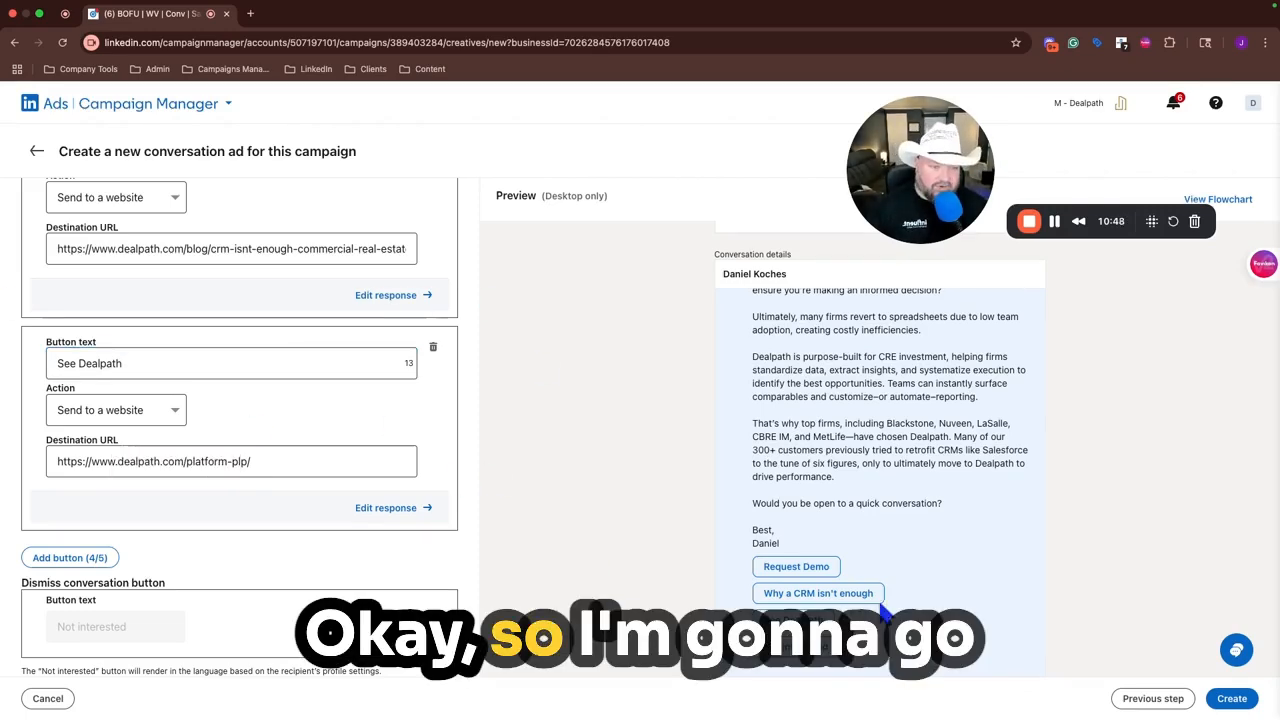
{"action": "scroll", "coordinate": [392, 475], "scroll_direction": "up", "scroll_amount": 10}
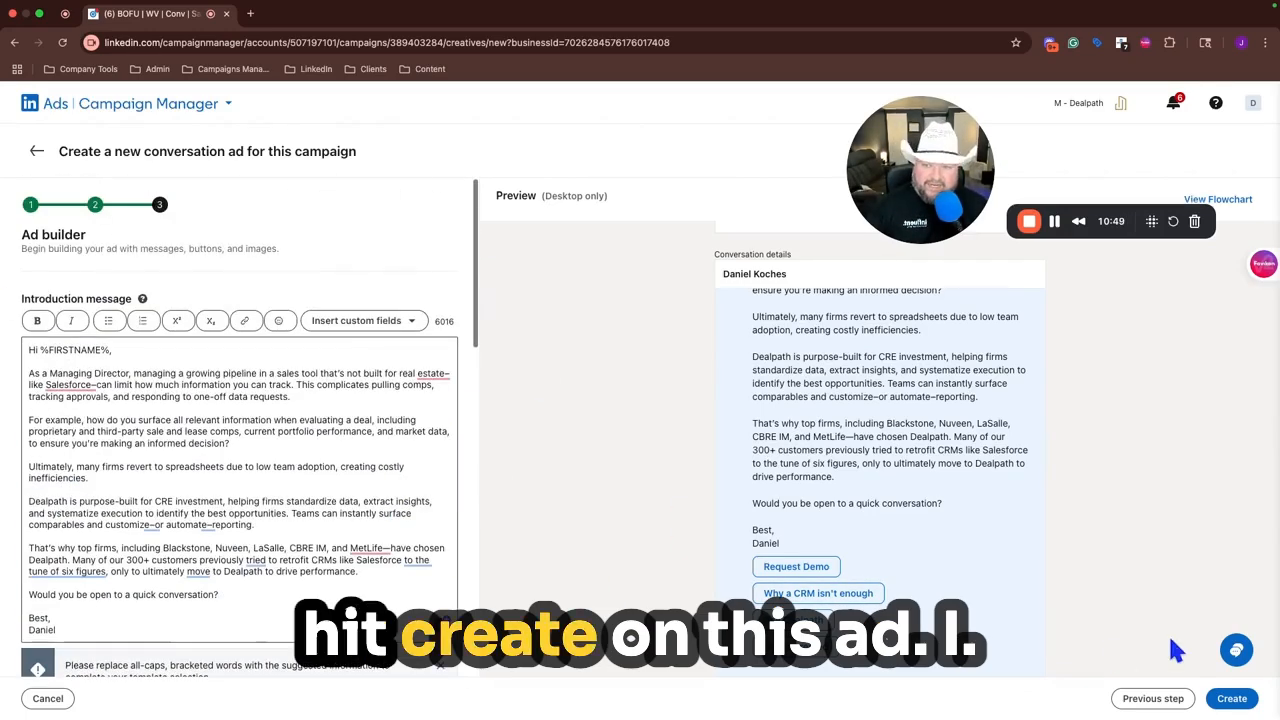
{"action": "left_click", "coordinate": [1232, 698]}
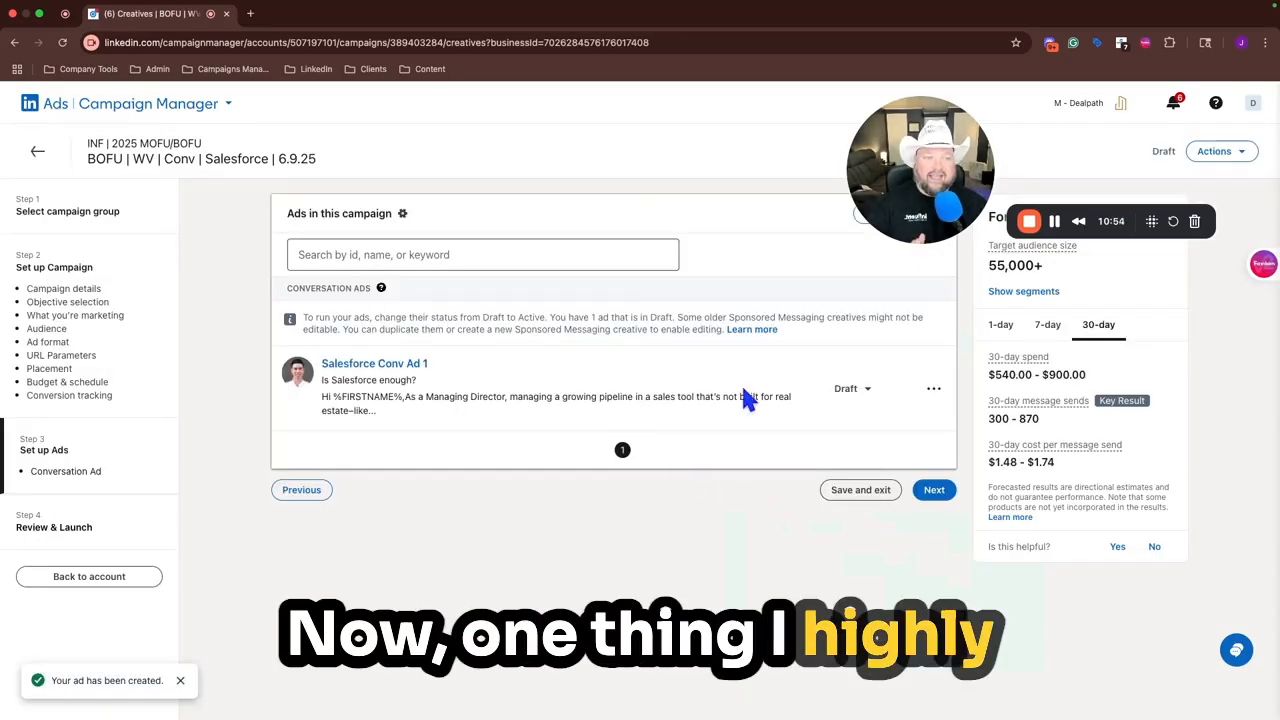
Send a test message for Salesforce Conv Ad 1.
{"action": "left_click_drag", "start_coordinate": [935, 185], "coordinate": [297, 628]}
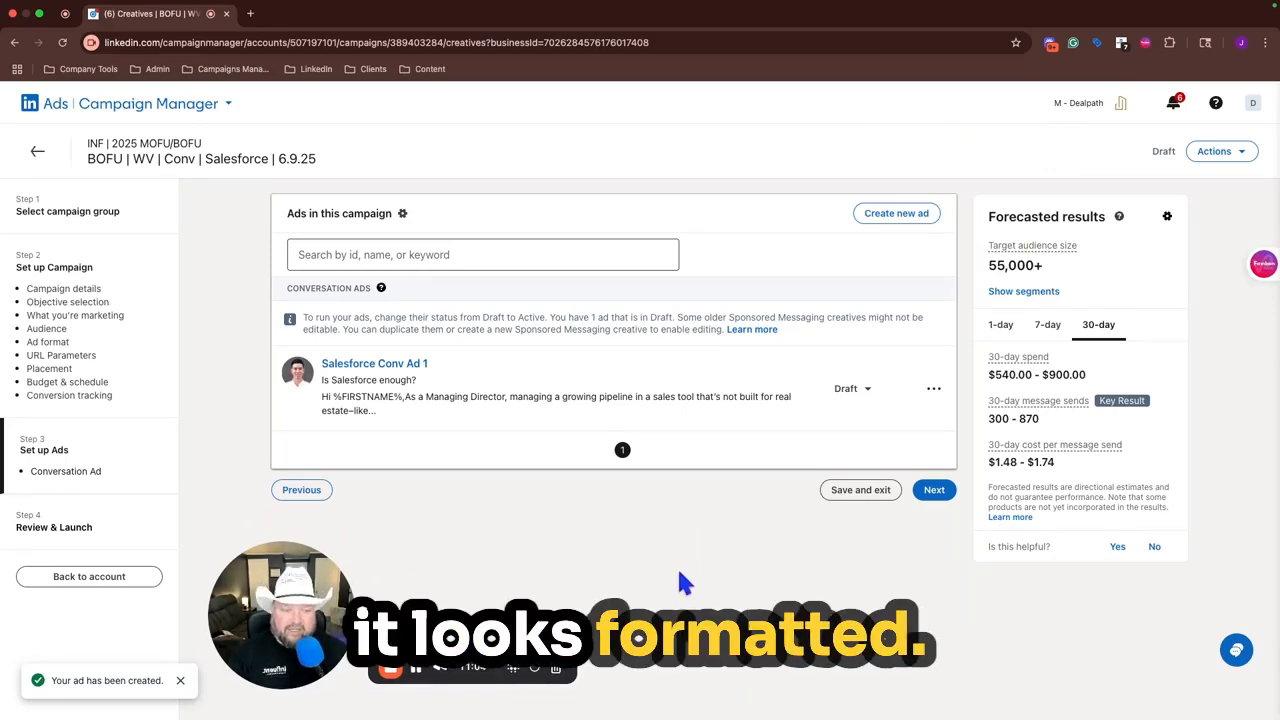
{"action": "left_click", "coordinate": [933, 392]}
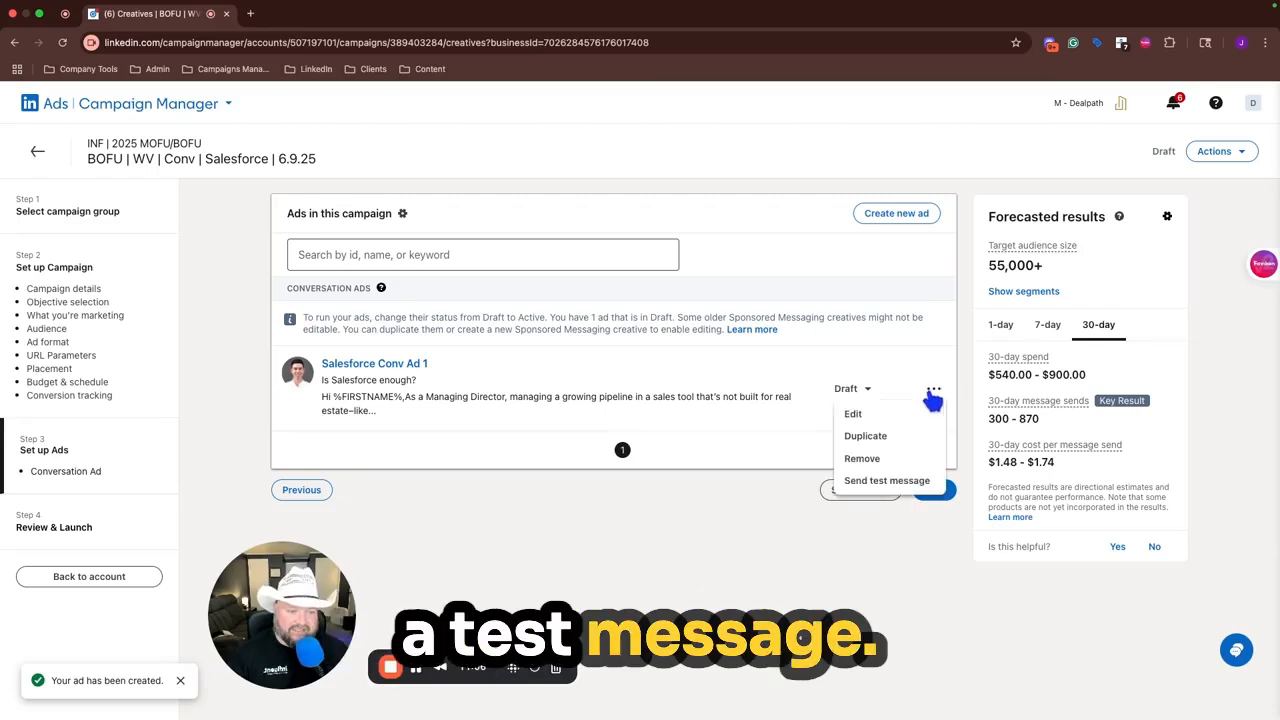
{"action": "left_click", "coordinate": [870, 482]}
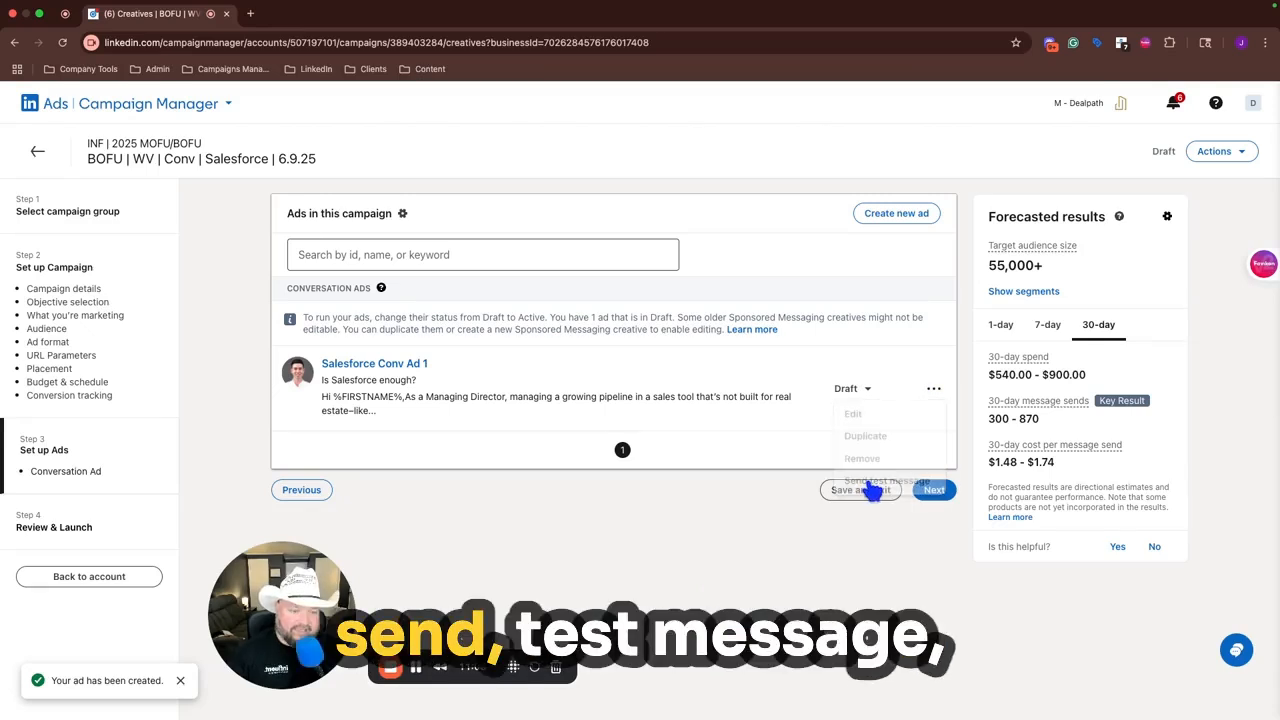
Open LinkedIn in a new browser tab and read the received test message, examining its personalized greeting, formatting and buttons.
{"action": "left_click", "coordinate": [250, 13]}
{"action": "type", "text": "l"}
{"action": "key", "text": "Return"}
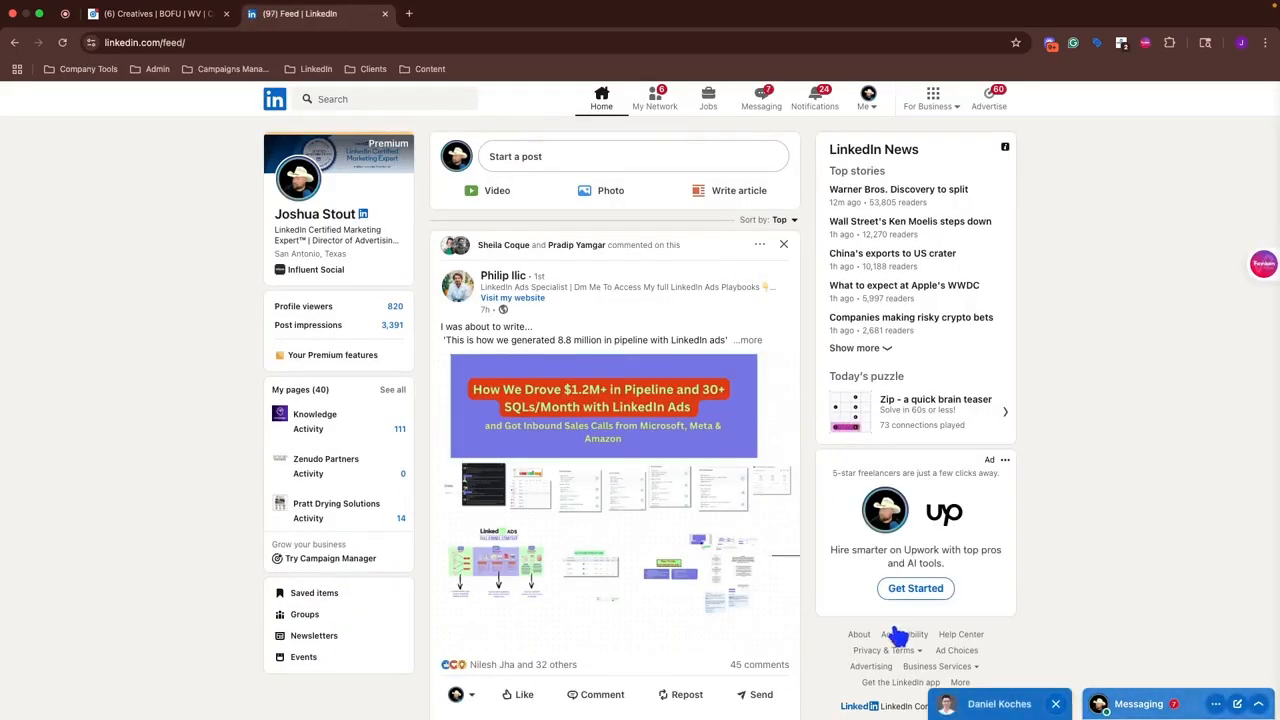
{"action": "left_click", "coordinate": [985, 706]}
{"action": "scroll", "coordinate": [862, 460], "scroll_direction": "up", "scroll_amount": 10}
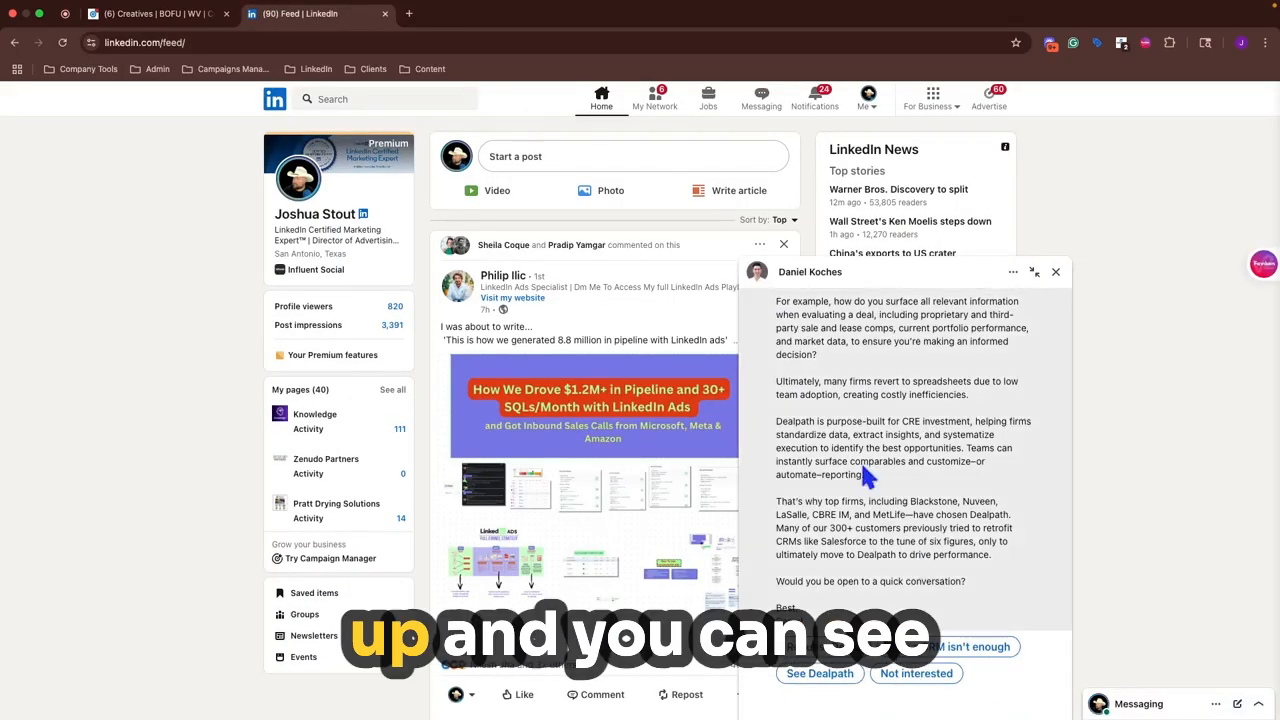
{"action": "scroll", "coordinate": [868, 456], "scroll_direction": "down", "scroll_amount": 1}
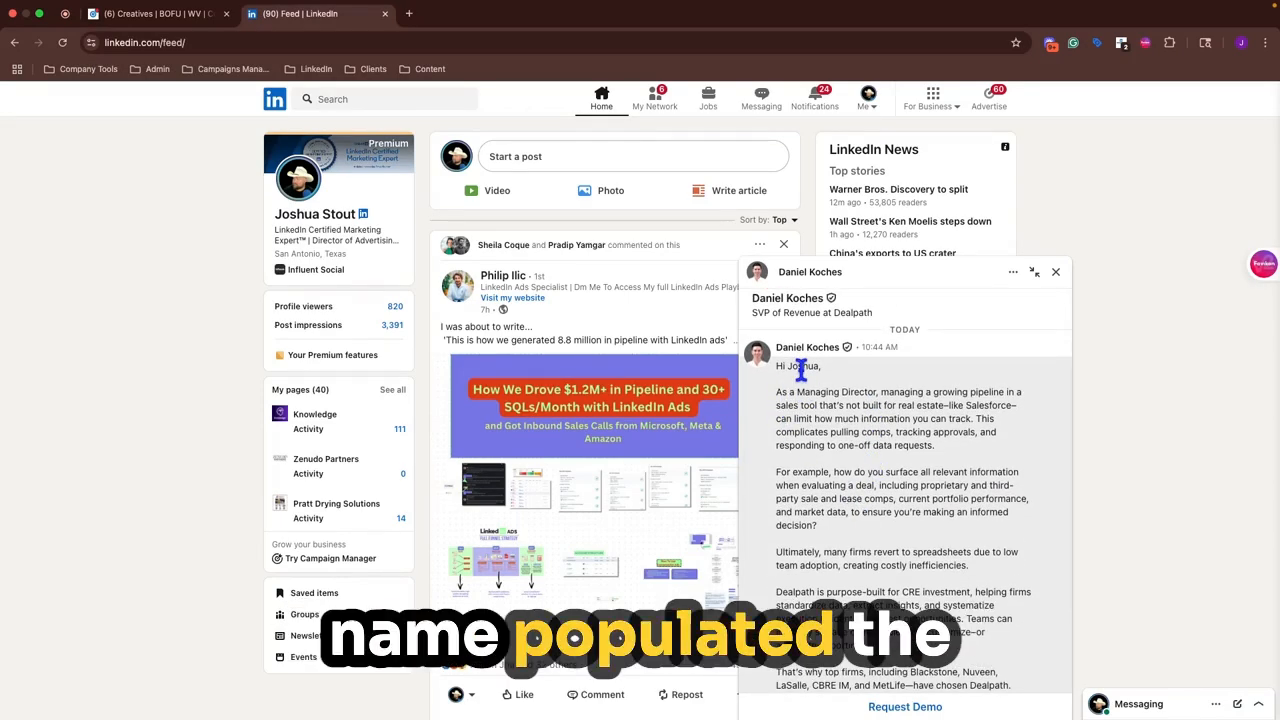
{"action": "scroll", "coordinate": [825, 500], "scroll_direction": "down", "scroll_amount": 2}
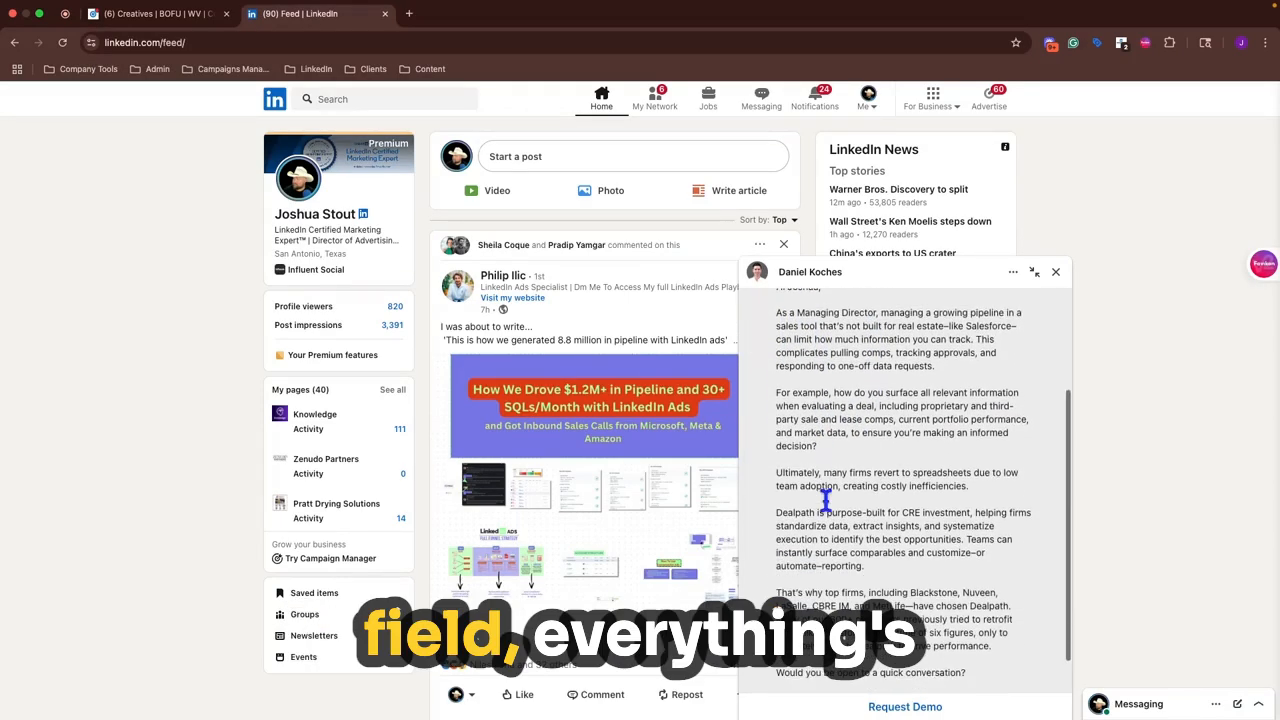
{"action": "scroll", "coordinate": [825, 500], "scroll_direction": "down", "scroll_amount": 1}
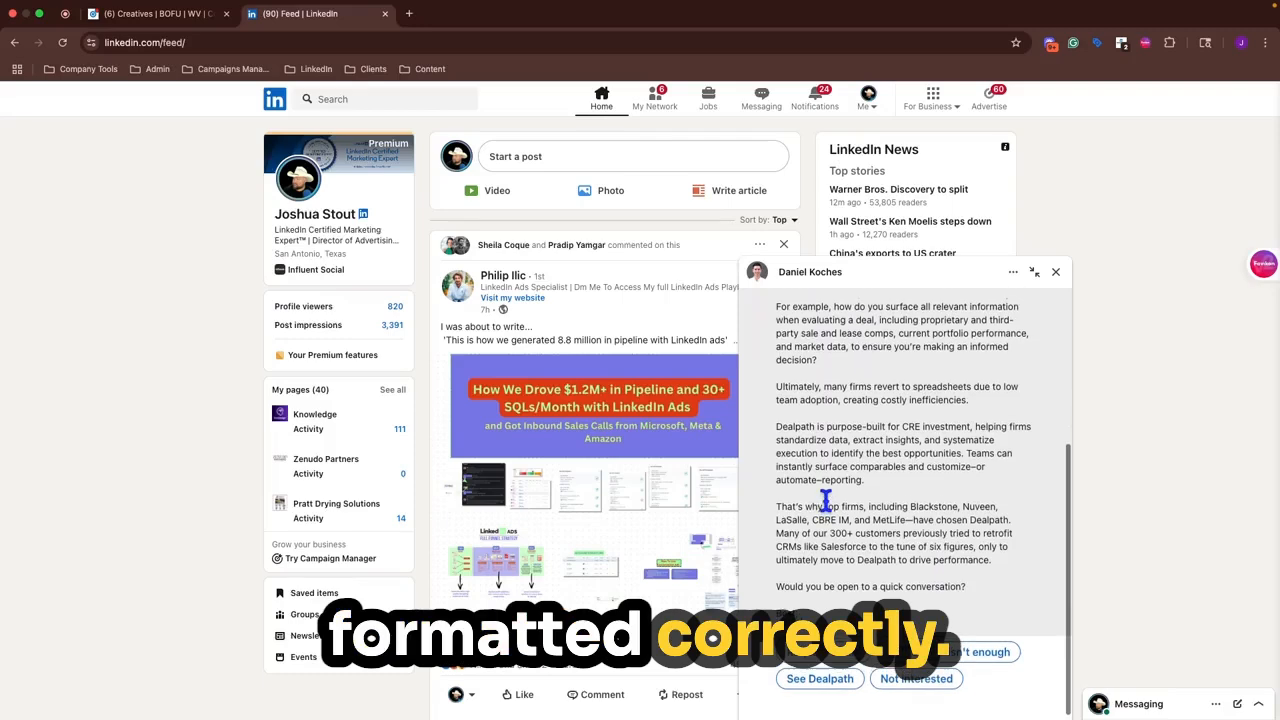
Test the Request Demo button in the received message, then return to the conversation to check its landing page and reply.
{"action": "left_click", "coordinate": [814, 677]}
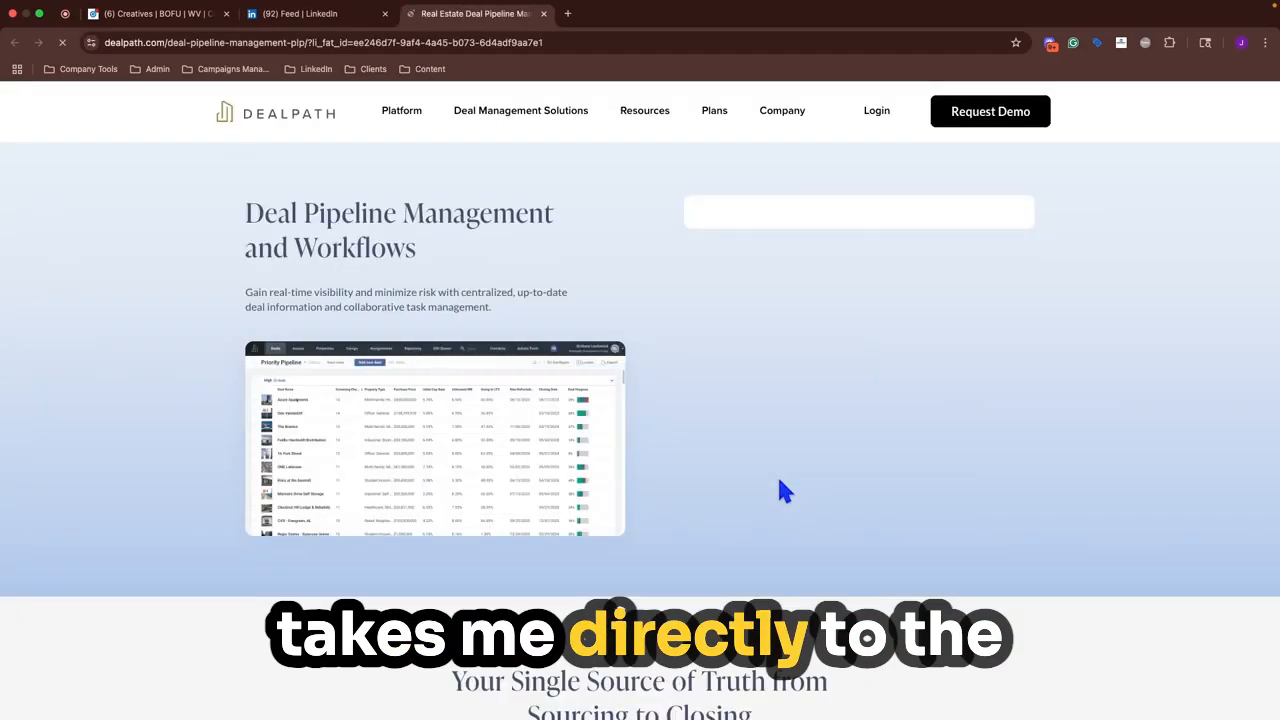
{"action": "left_click", "coordinate": [329, 14]}
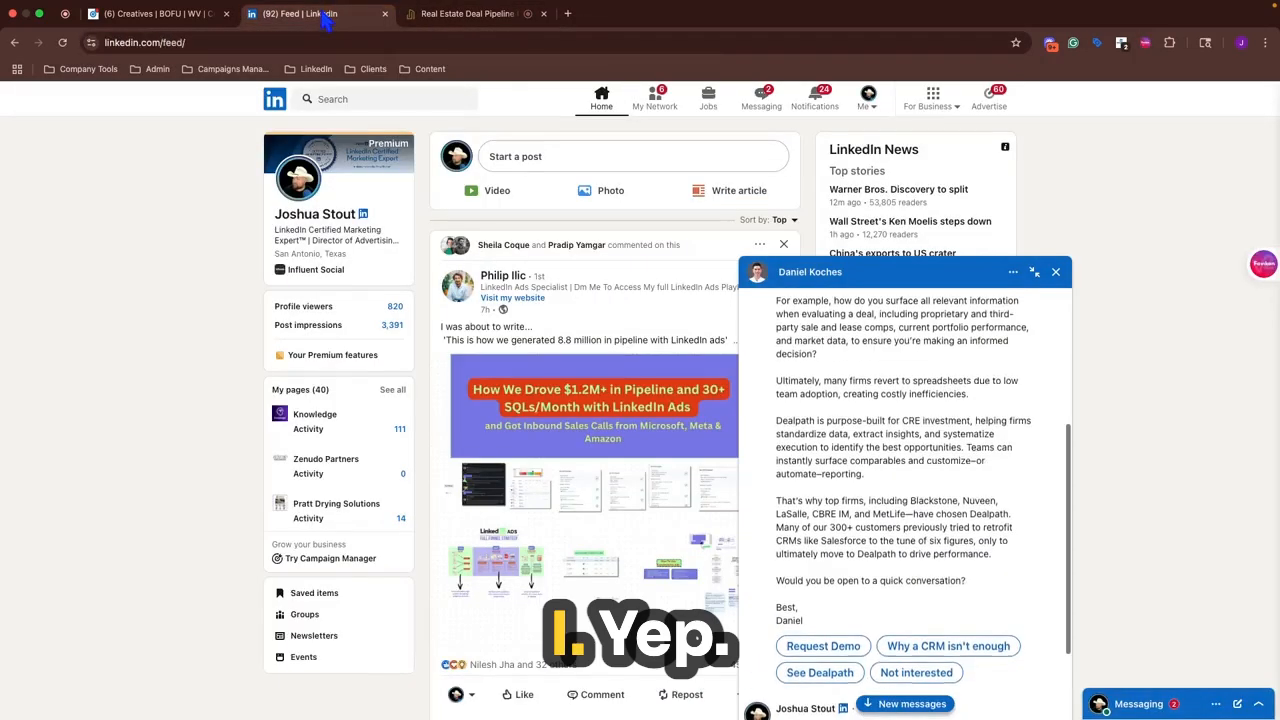
{"action": "scroll", "coordinate": [838, 572], "scroll_direction": "down", "scroll_amount": 2}
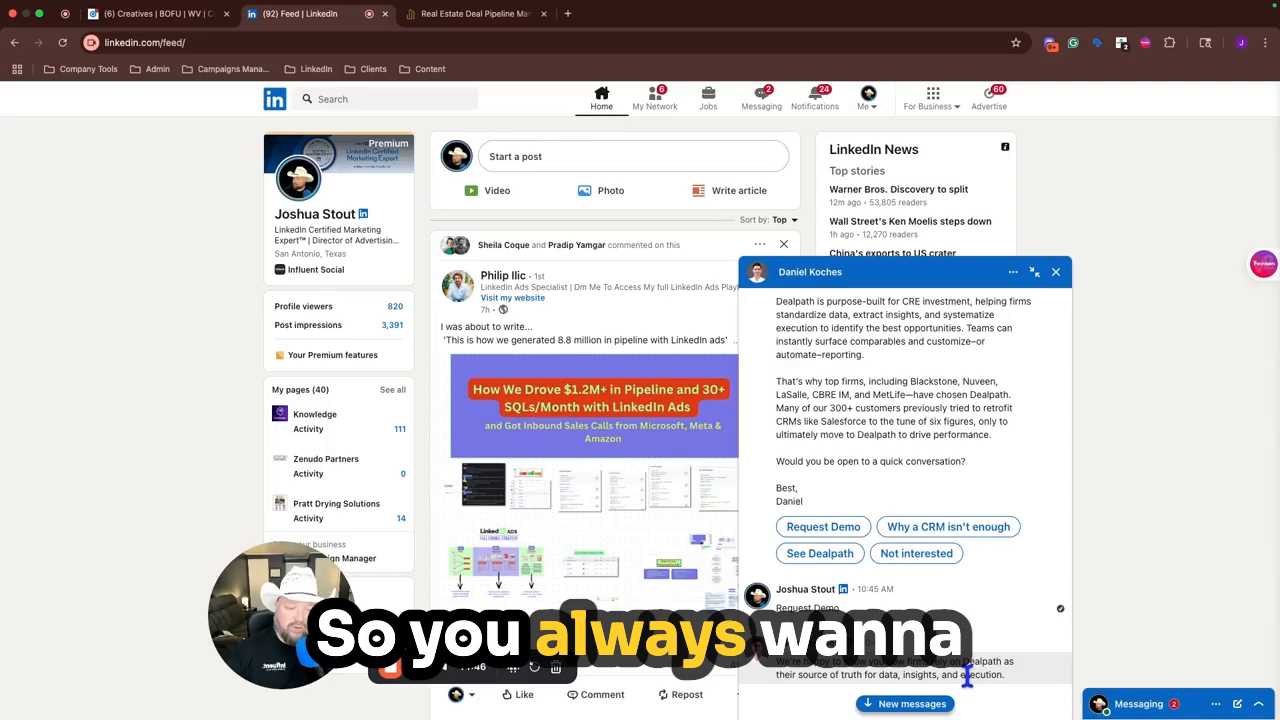
Test the "Why a CRM isn't enough" and See Dealpath buttons, checking each landing page and the replies in the conversation.
{"action": "left_click", "coordinate": [965, 528]}
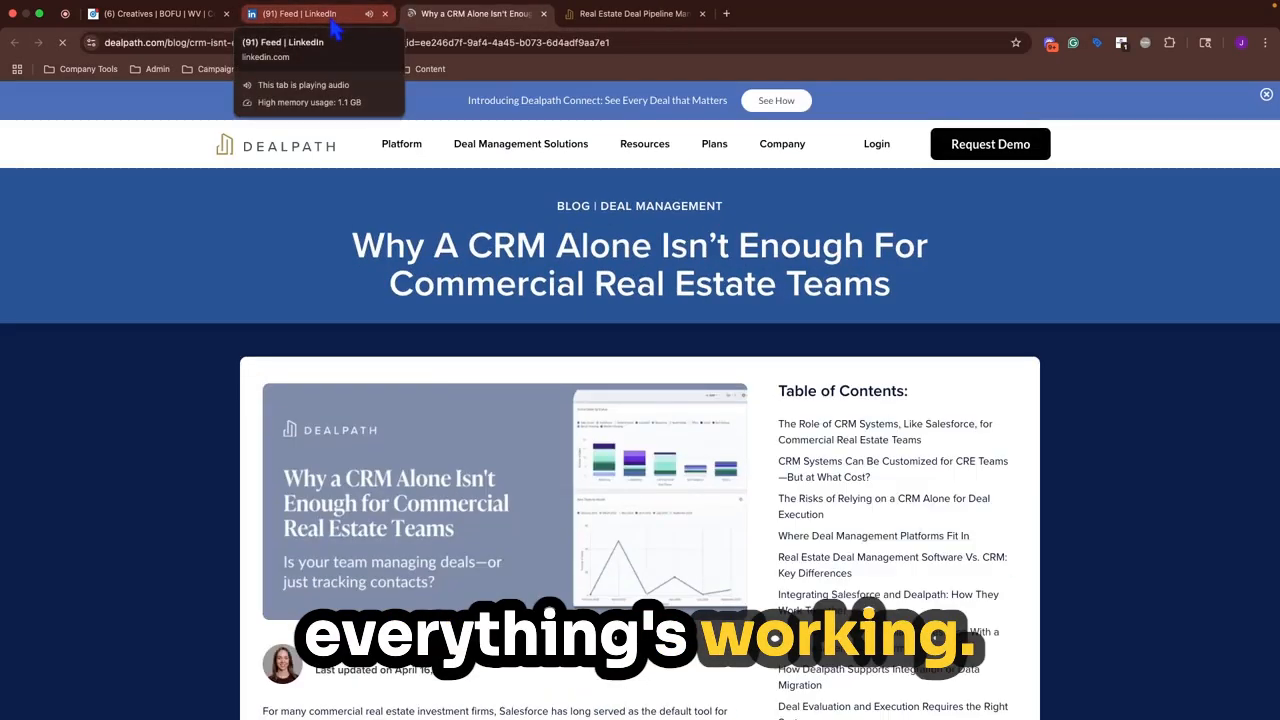
{"action": "left_click", "coordinate": [335, 30]}
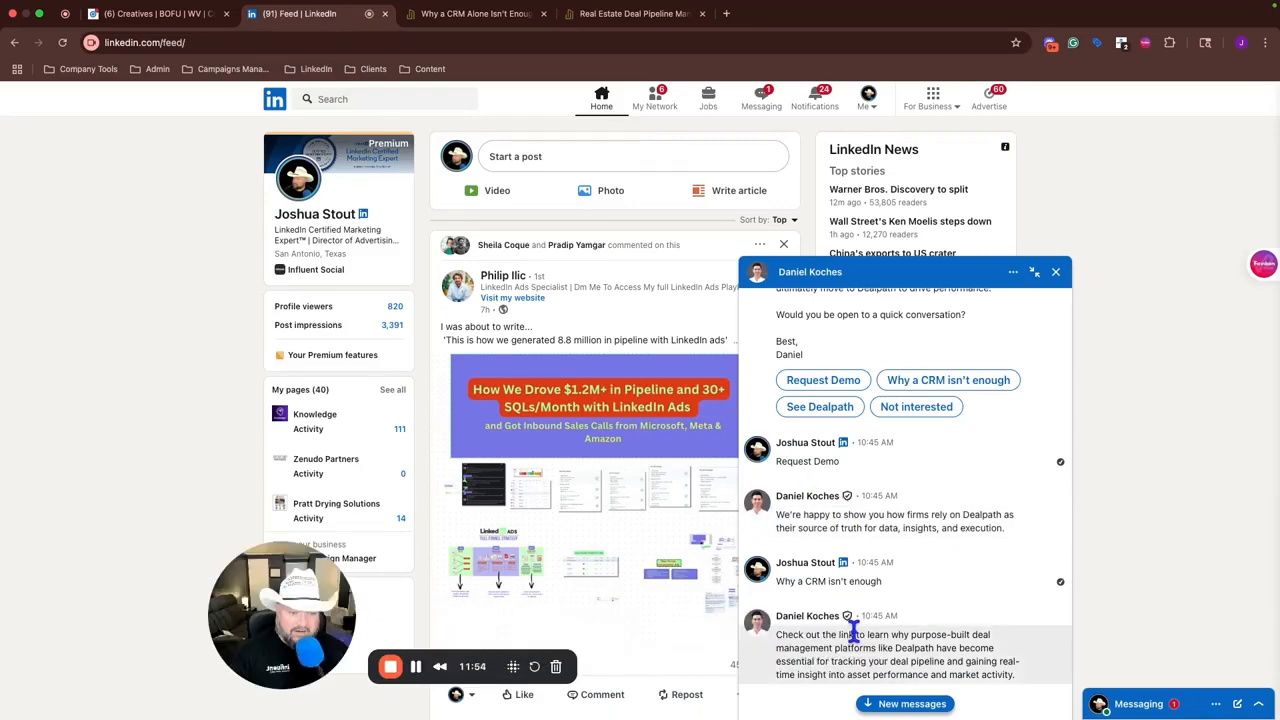
{"action": "left_click", "coordinate": [820, 406]}
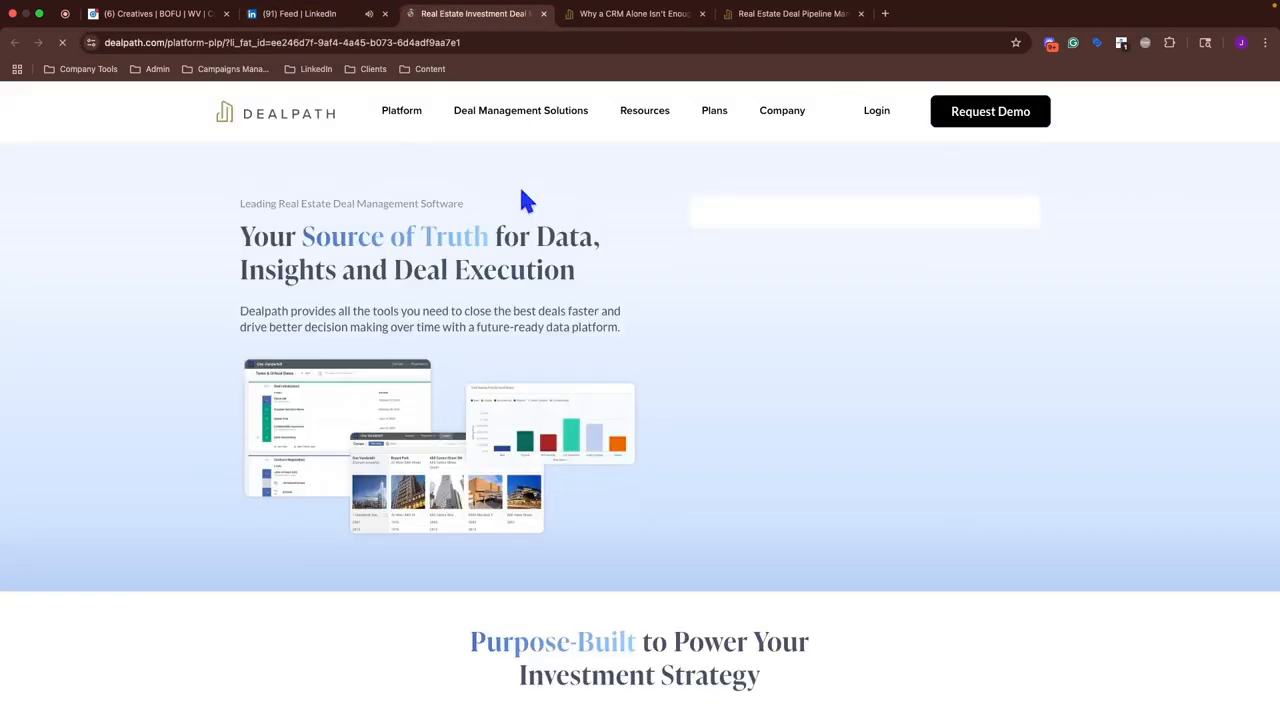
{"action": "left_click", "coordinate": [311, 24]}
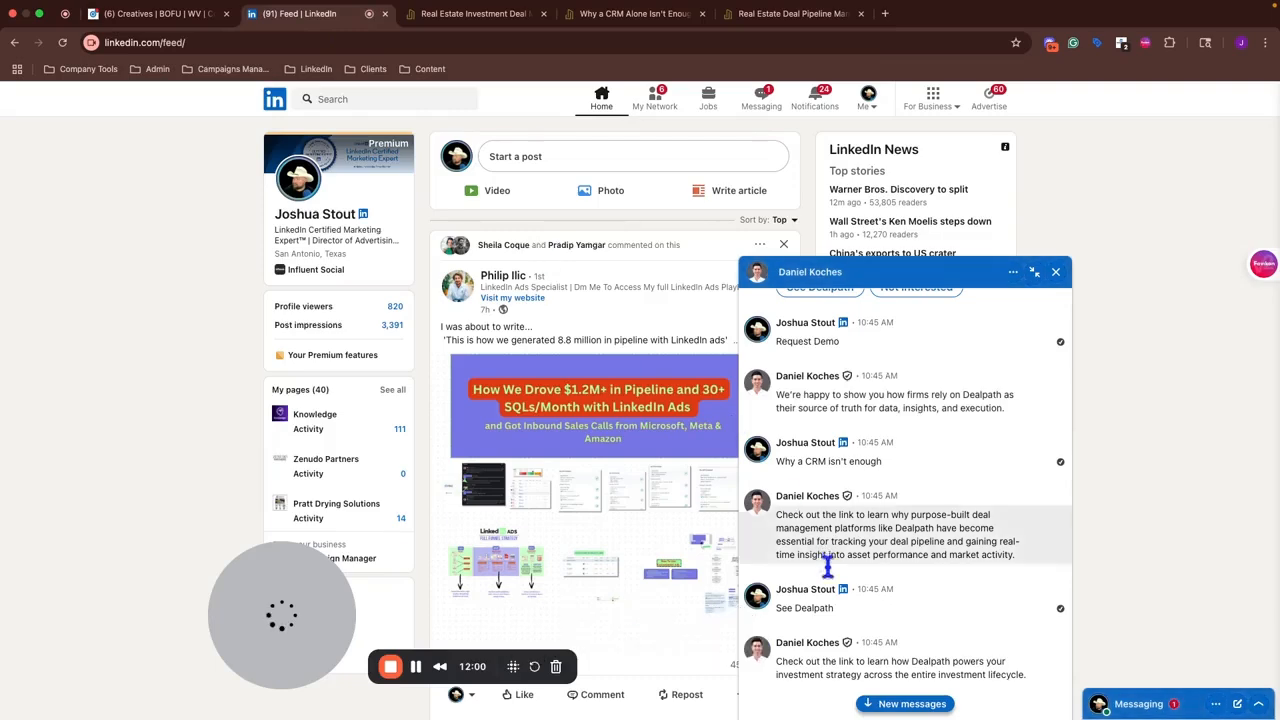
{"action": "scroll", "coordinate": [830, 577], "scroll_direction": "up", "scroll_amount": 1}
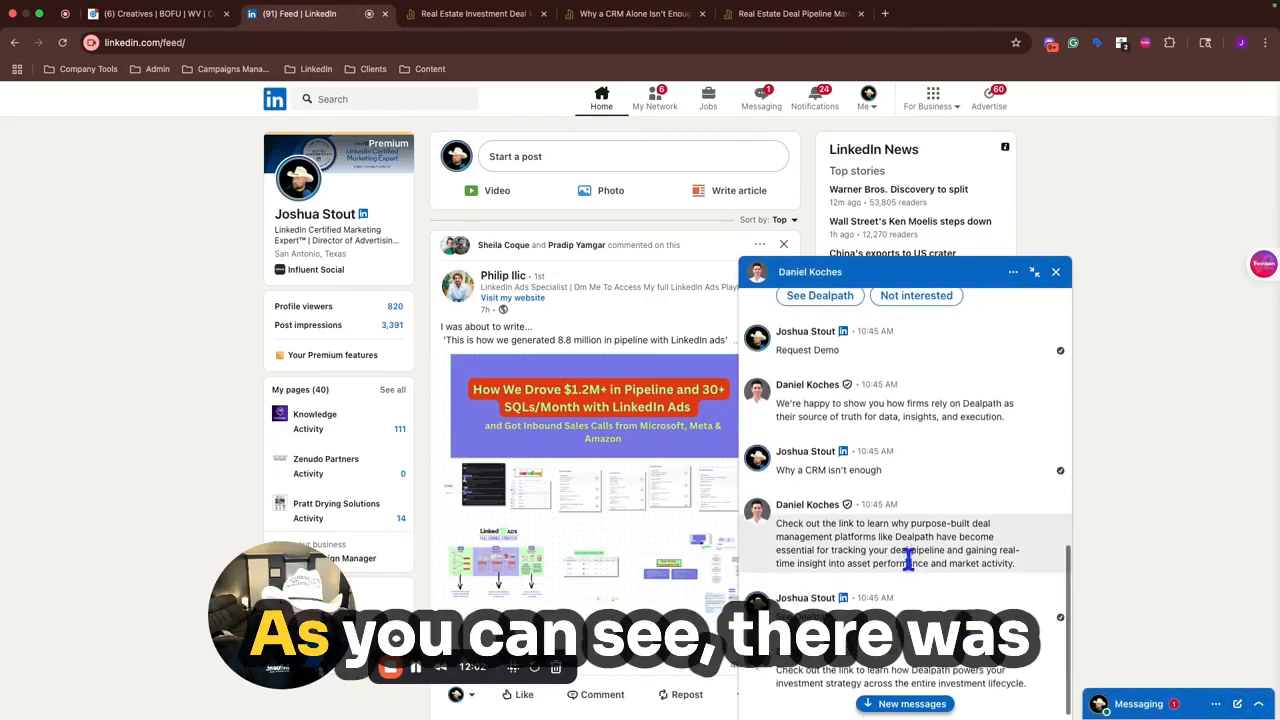
{"action": "scroll", "coordinate": [848, 577], "scroll_direction": "down", "scroll_amount": 1}
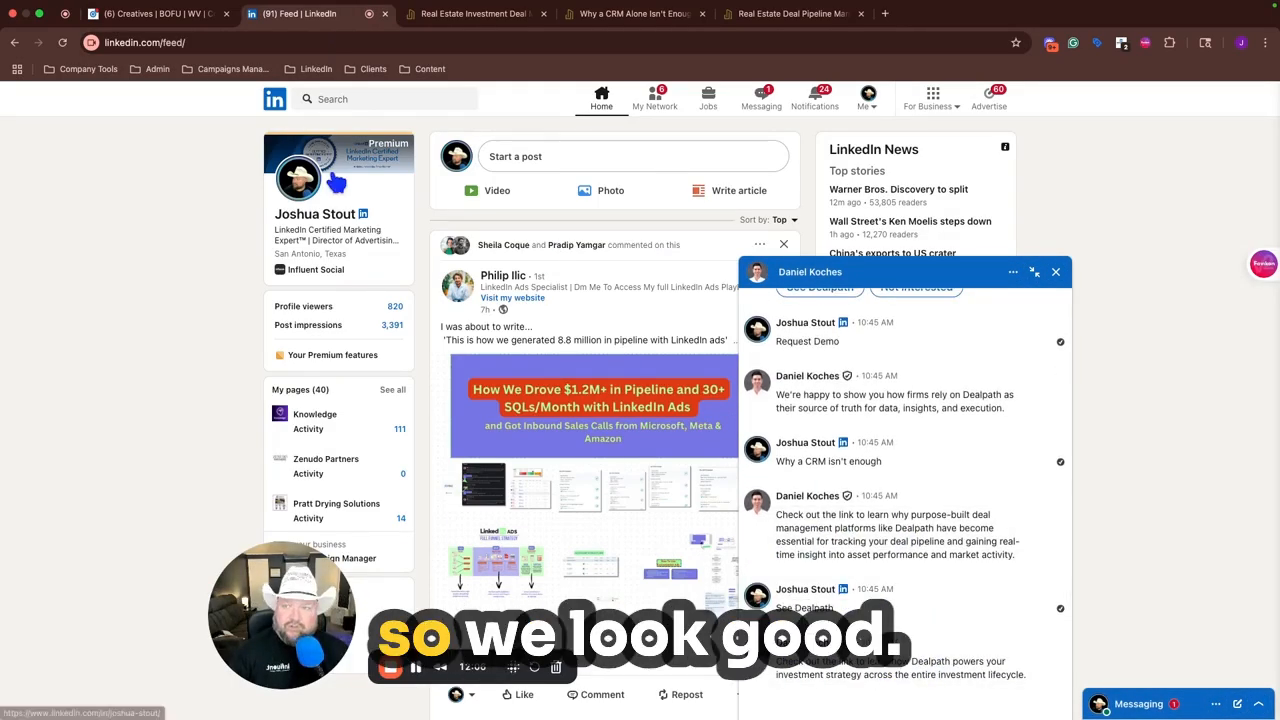
Return to the campaign's ads in Campaign Manager and try to change the status of Salesforce Conv Ad 1 to Active.
{"action": "left_click", "coordinate": [196, 22]}
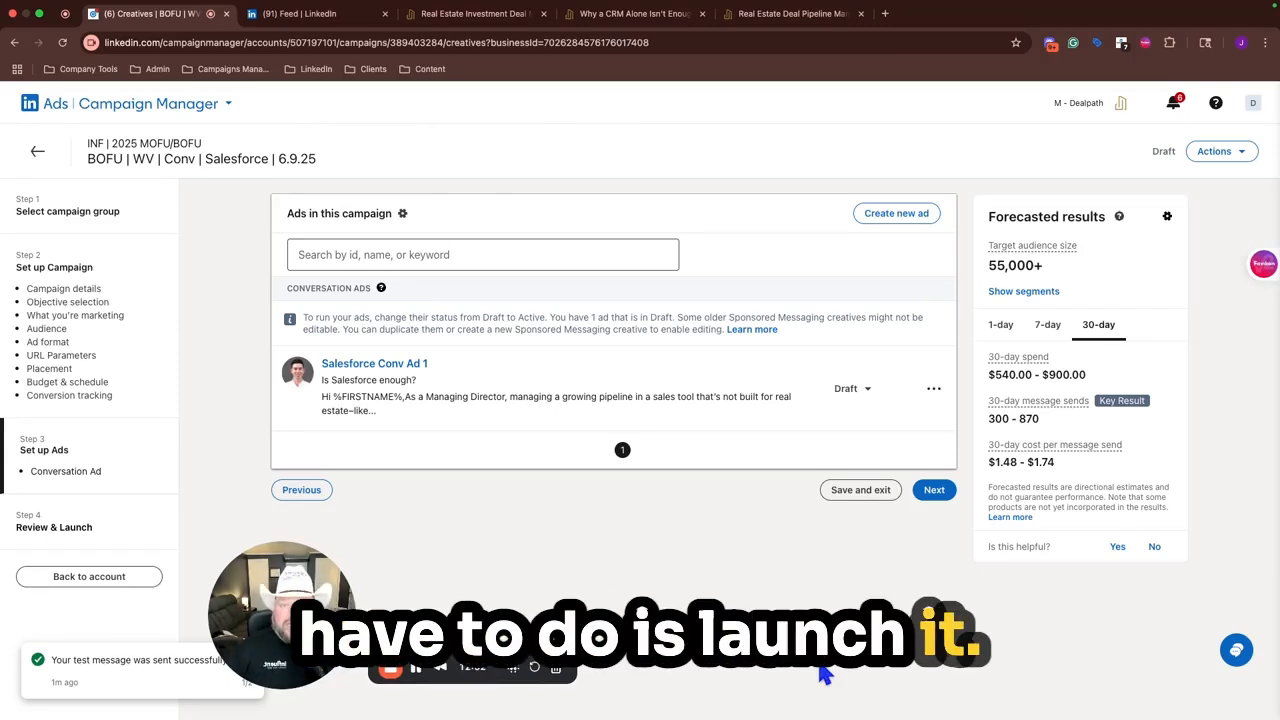
{"action": "left_click", "coordinate": [867, 392]}
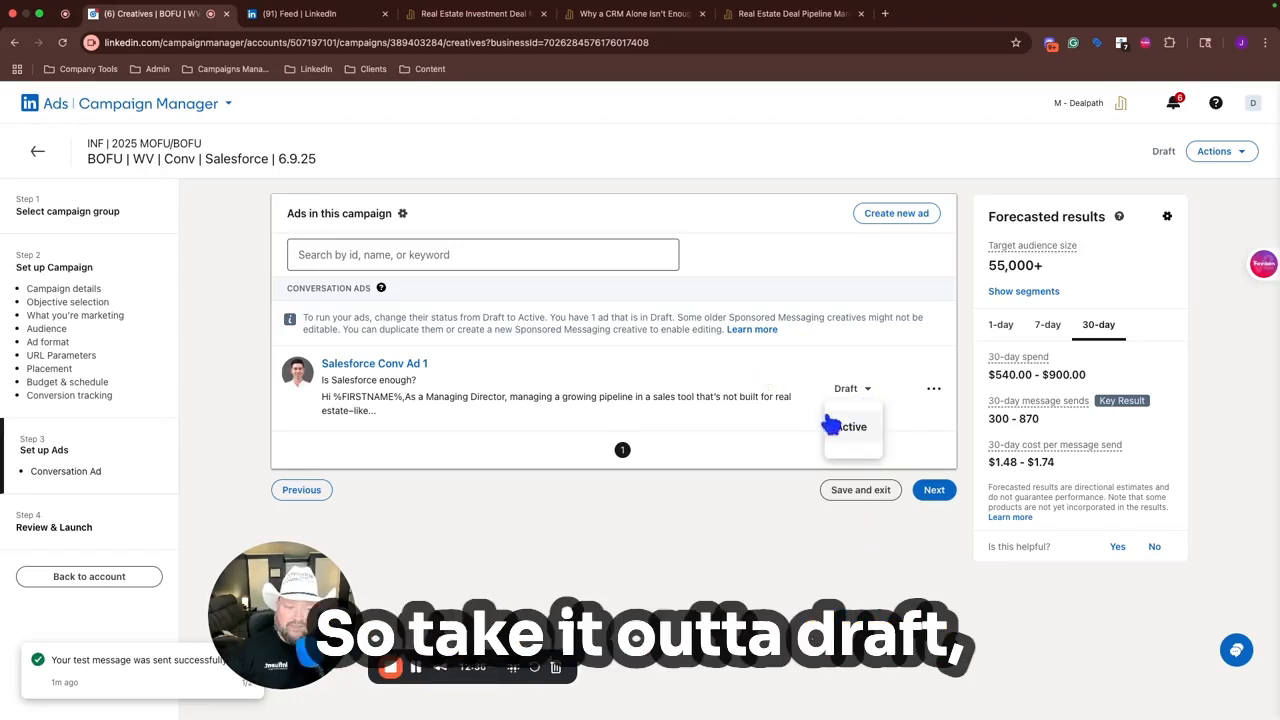
{"action": "left_click", "coordinate": [845, 427]}
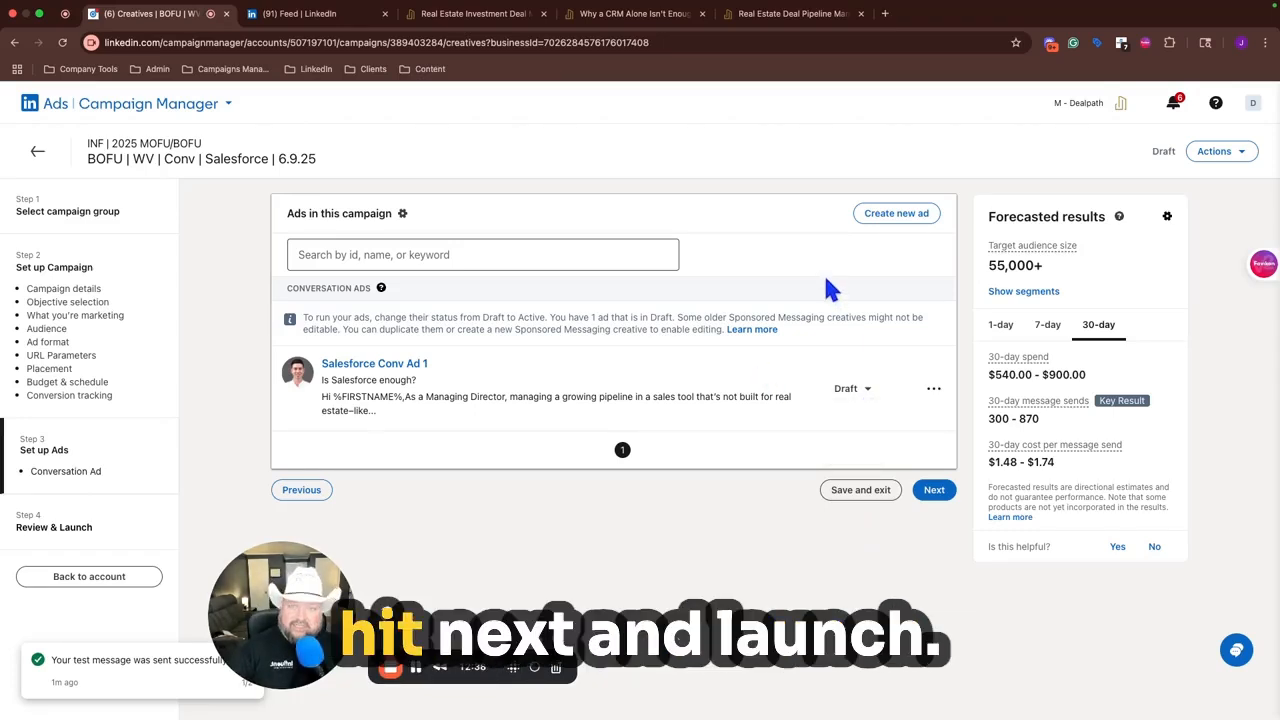